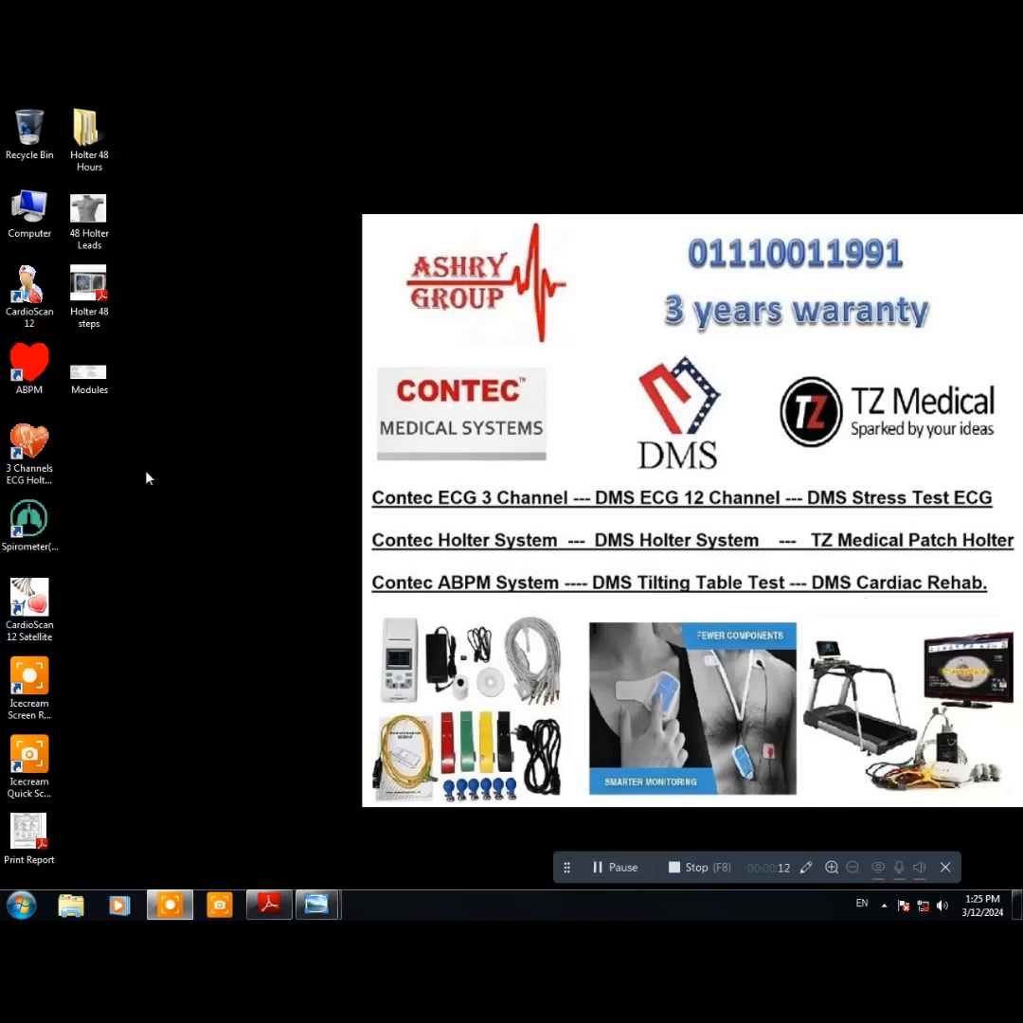
- Examine the recorder page of the Holter 48 steps document and the 48 Holter Leads electrode placement image
click(269, 905)
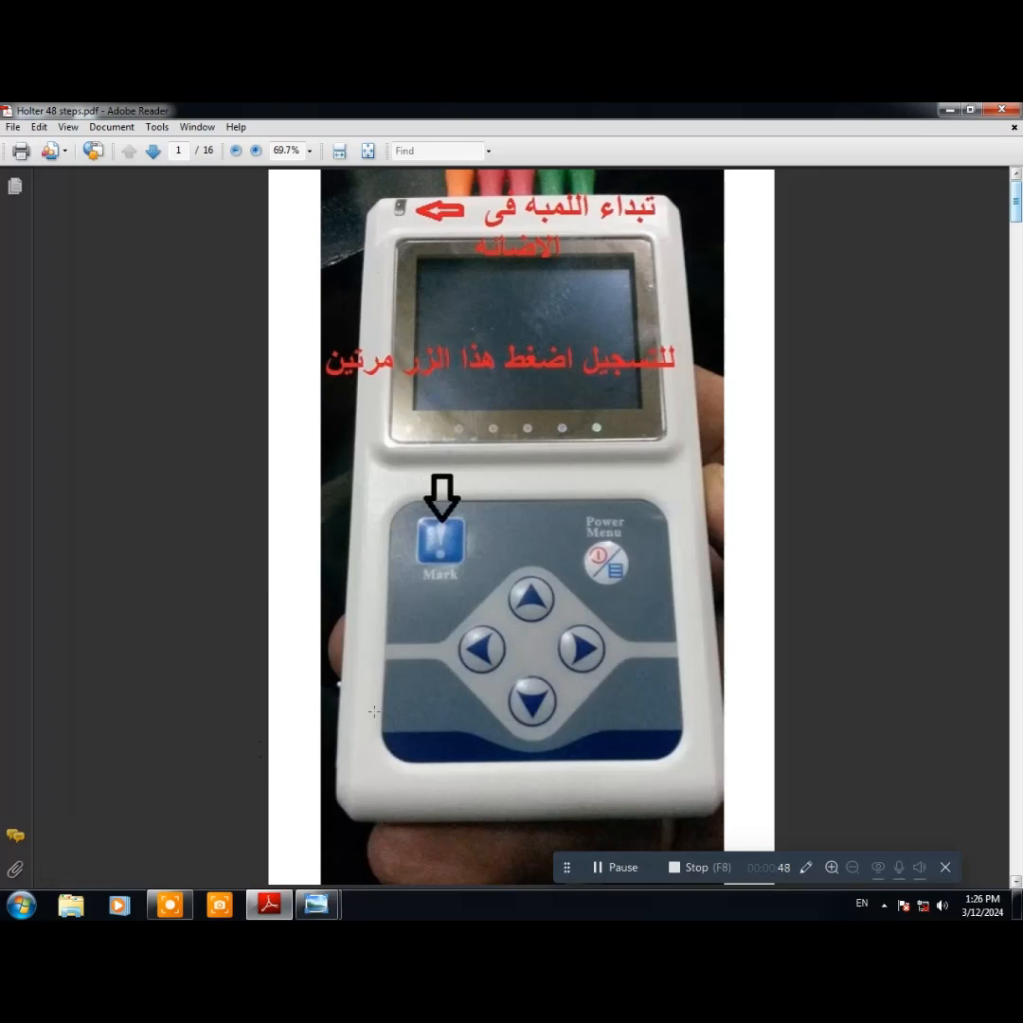
mouse_move(316, 904)
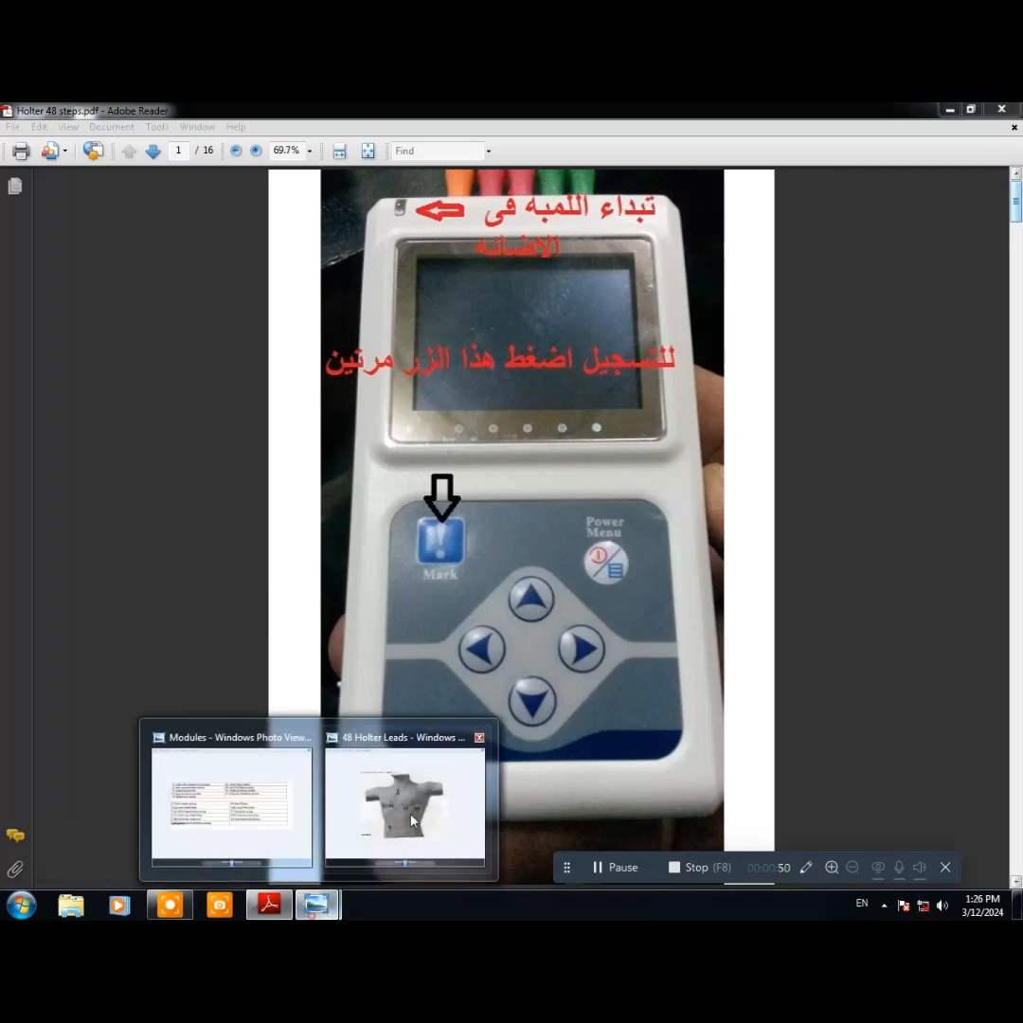
click(411, 820)
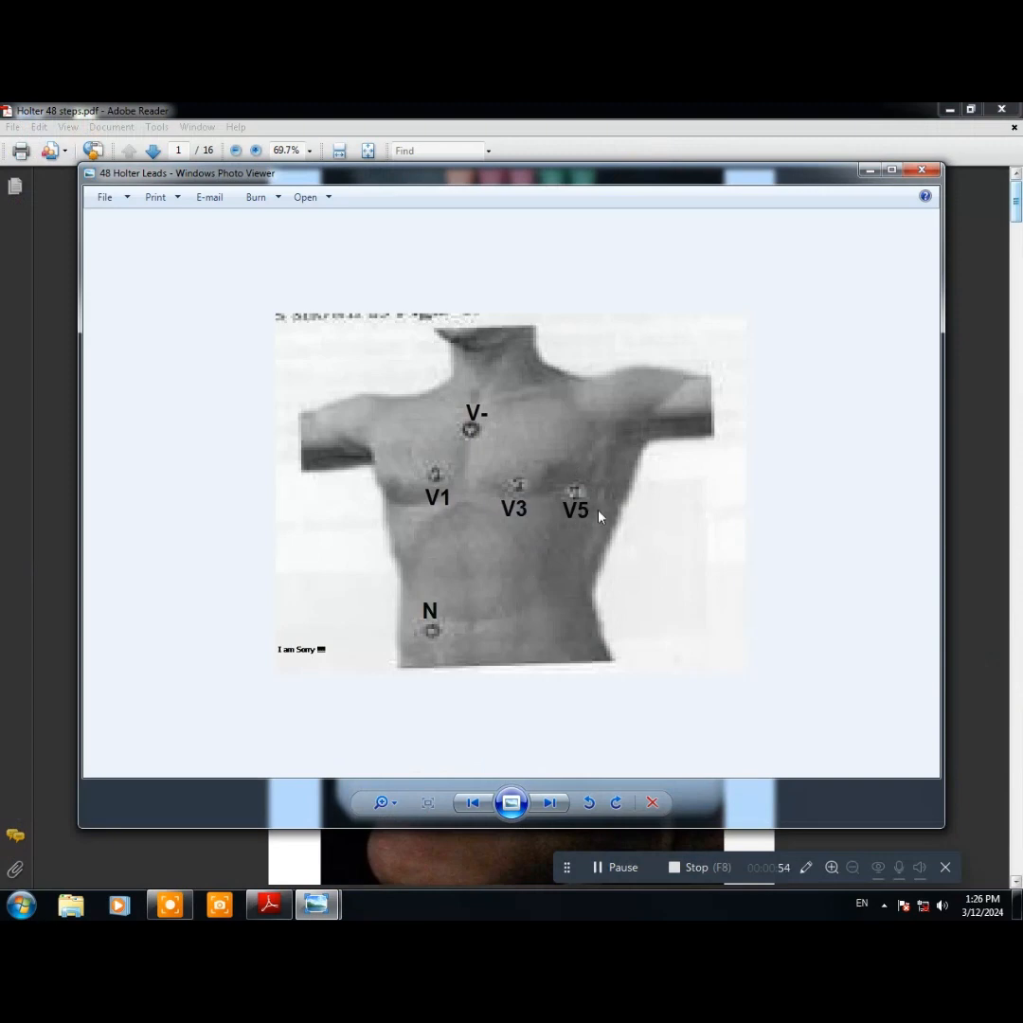
click(990, 321)
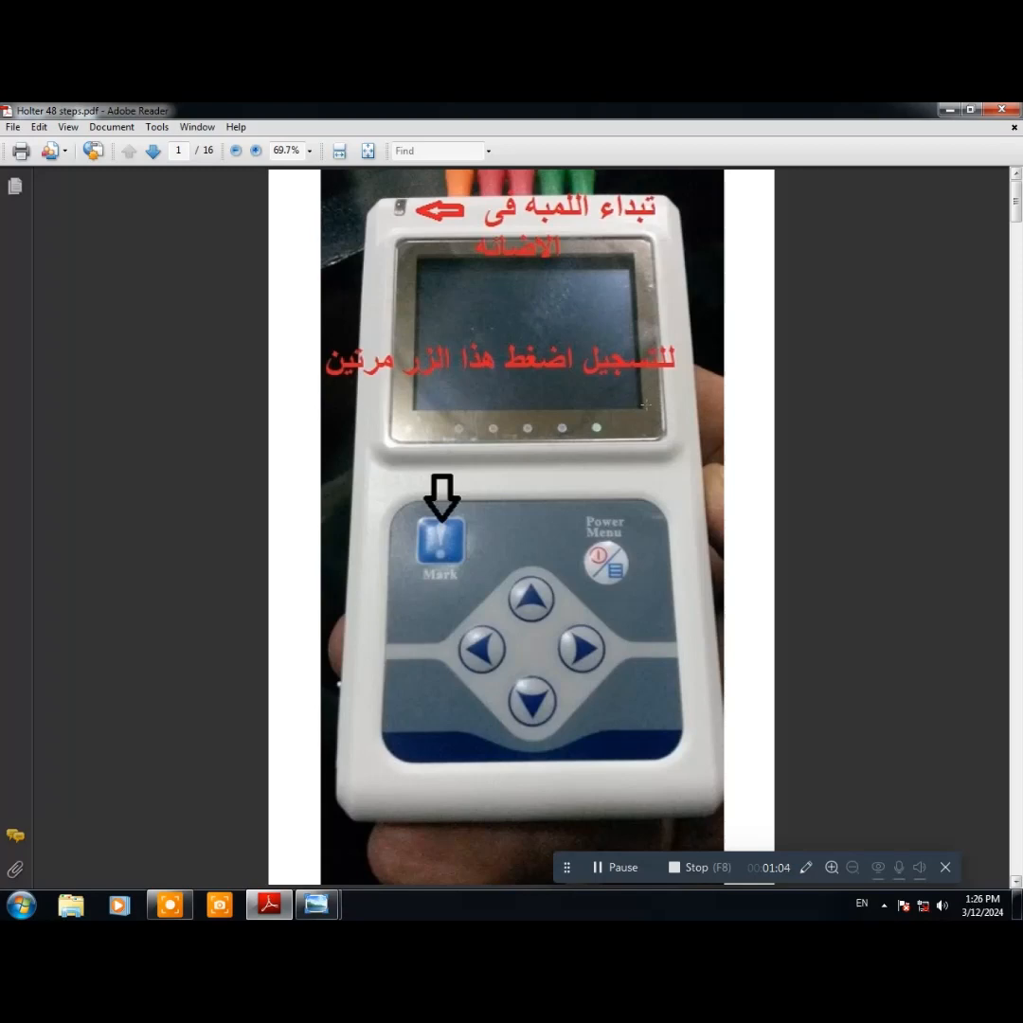
- View page 2 of the Holter 48 steps document rotated upright to read the patient data entry instructions, and close the document
scroll(851, 258, down, 3)
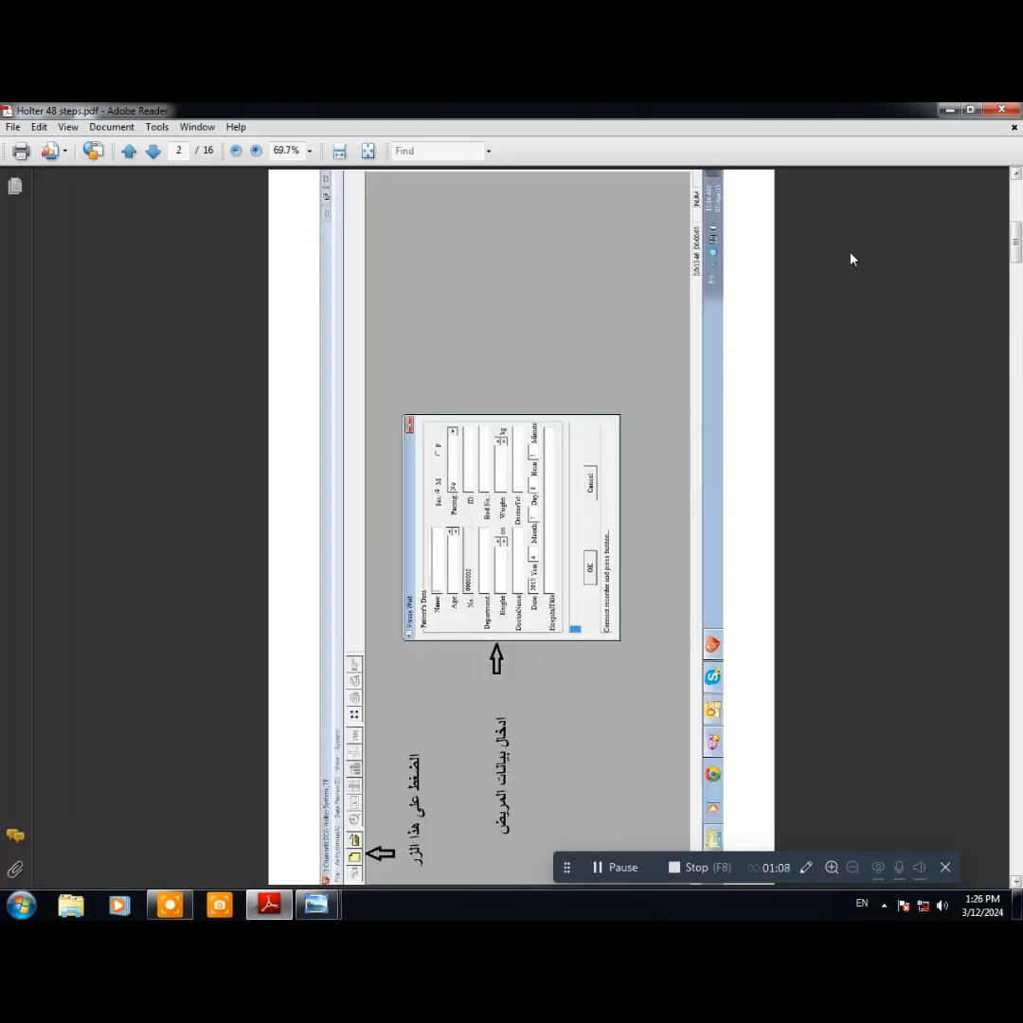
key(ctrl+shift+plus)
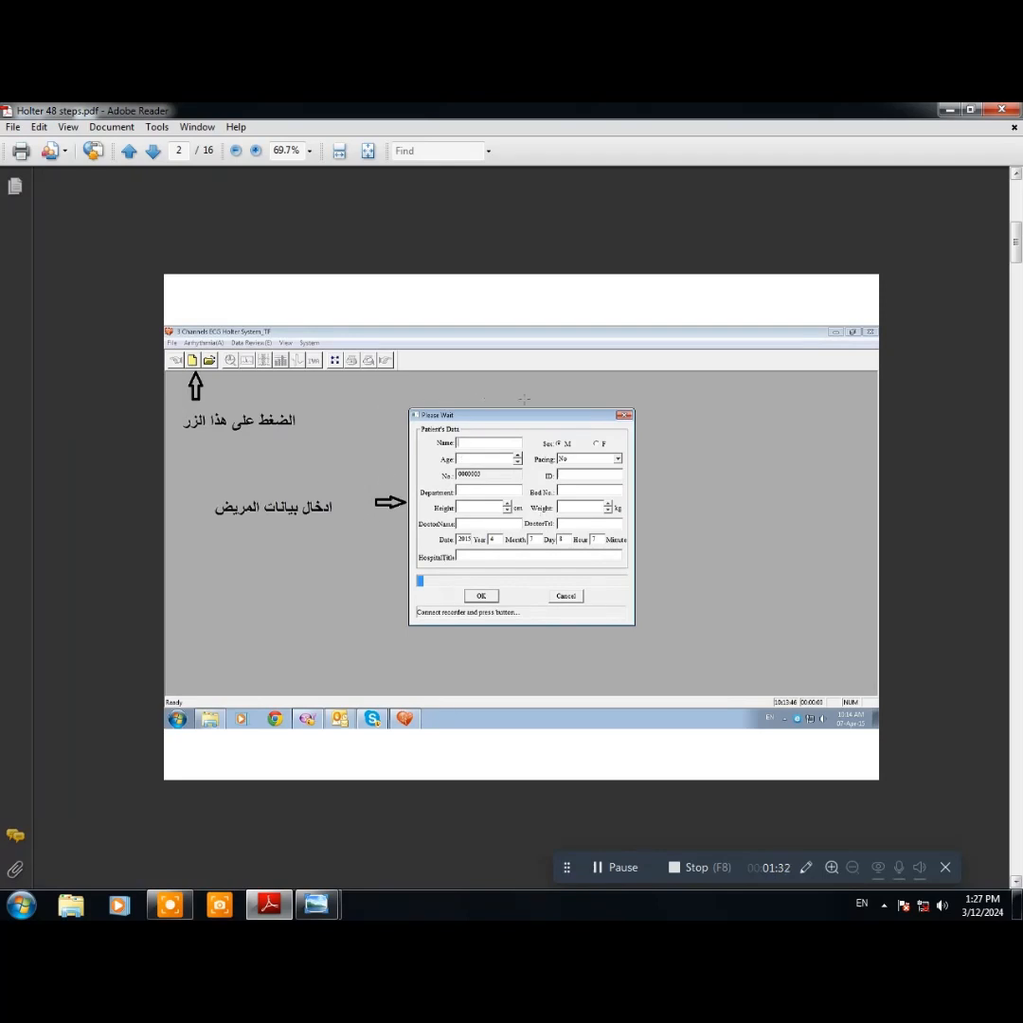
click(985, 109)
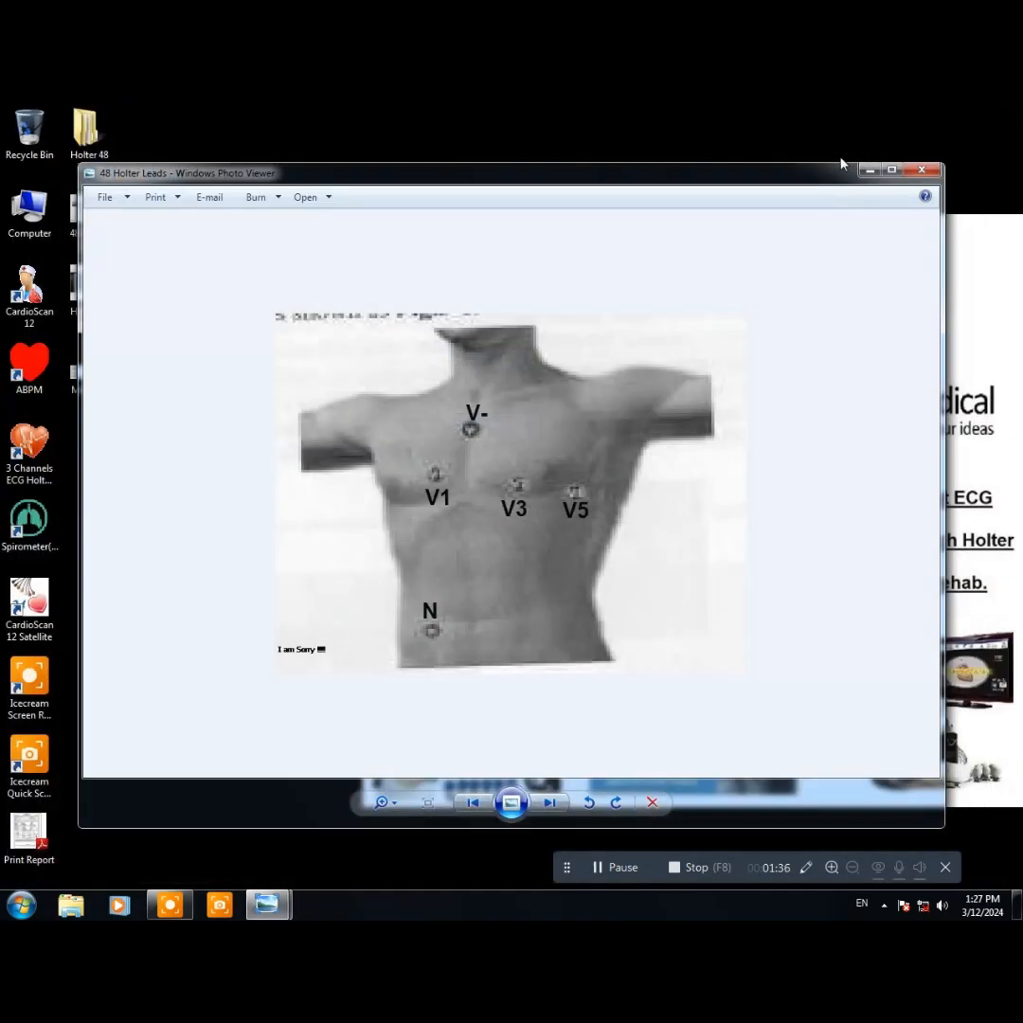
- Start the 3 Channels ECG Holter System and open the case dated 2018.09.03, agreeing to analyse it again
click(865, 168)
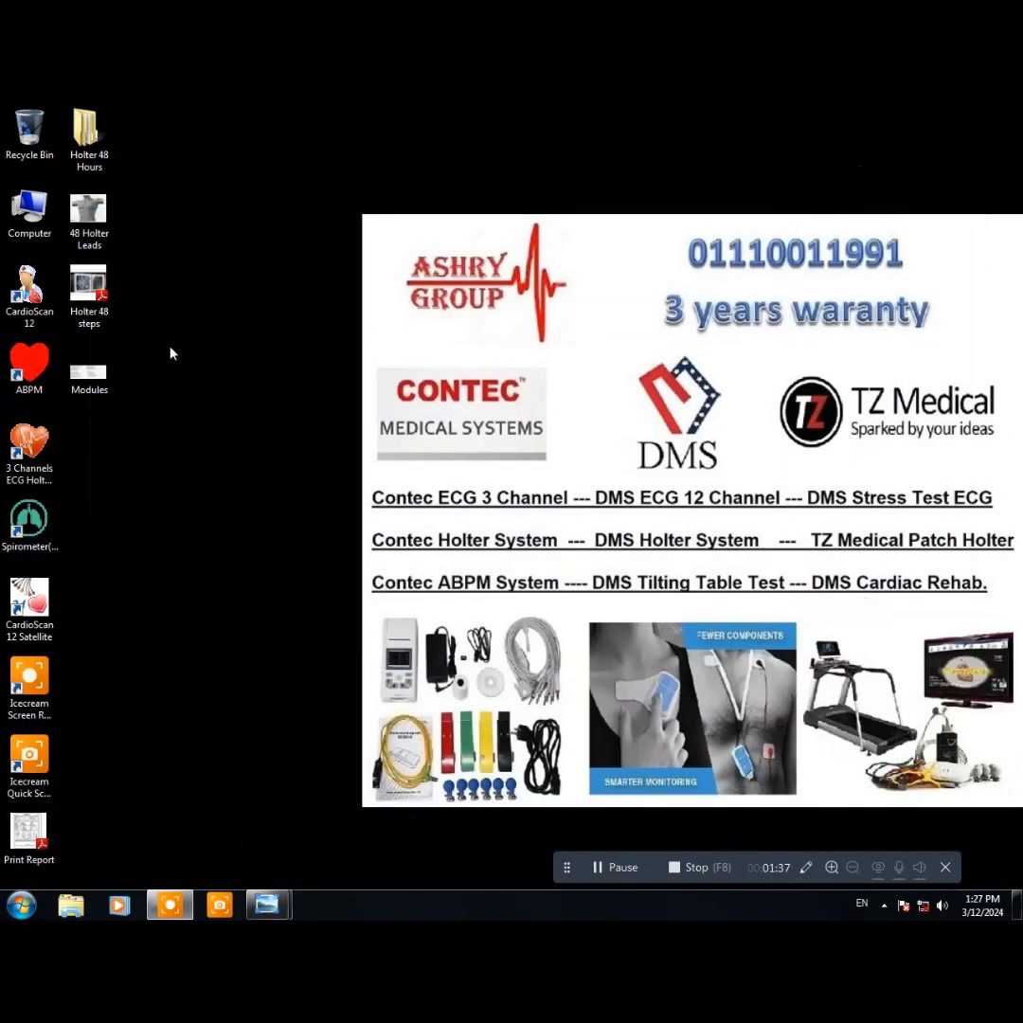
double_click(19, 445)
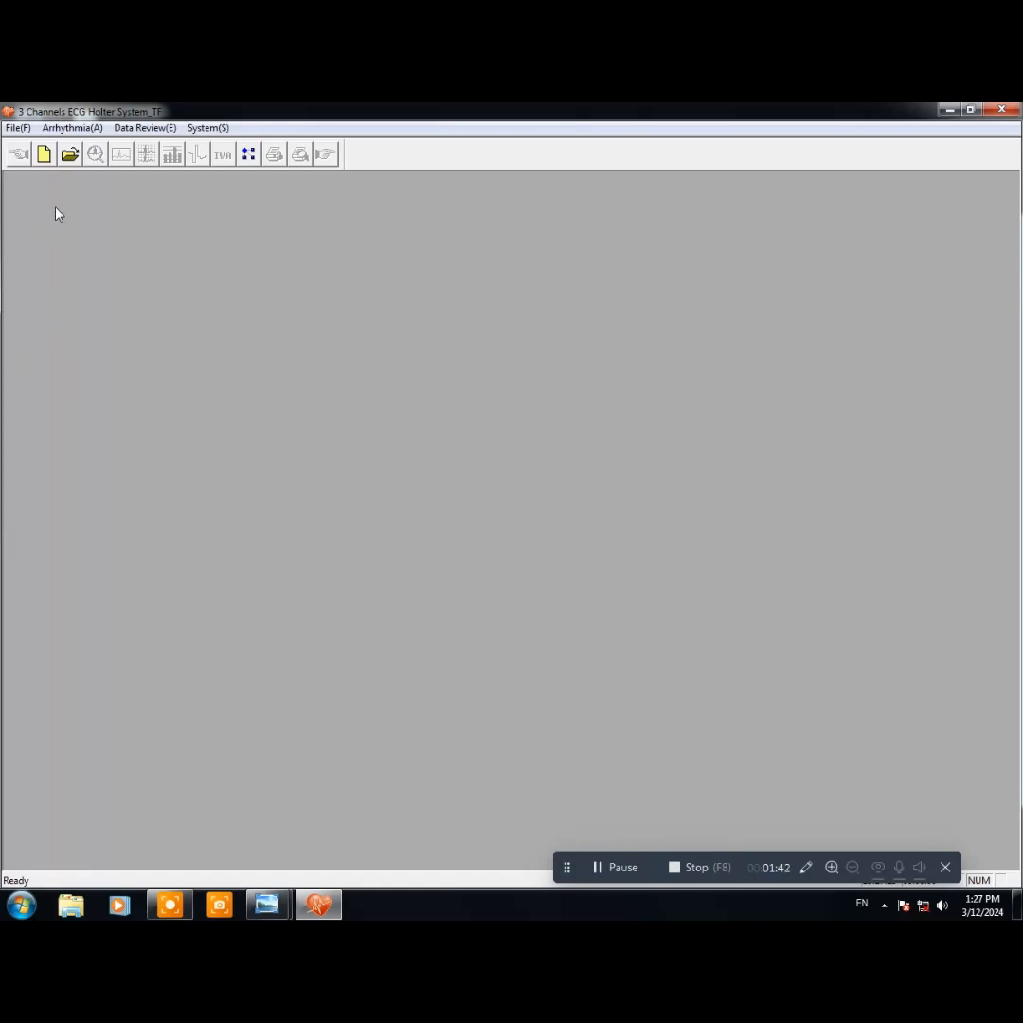
click(69, 154)
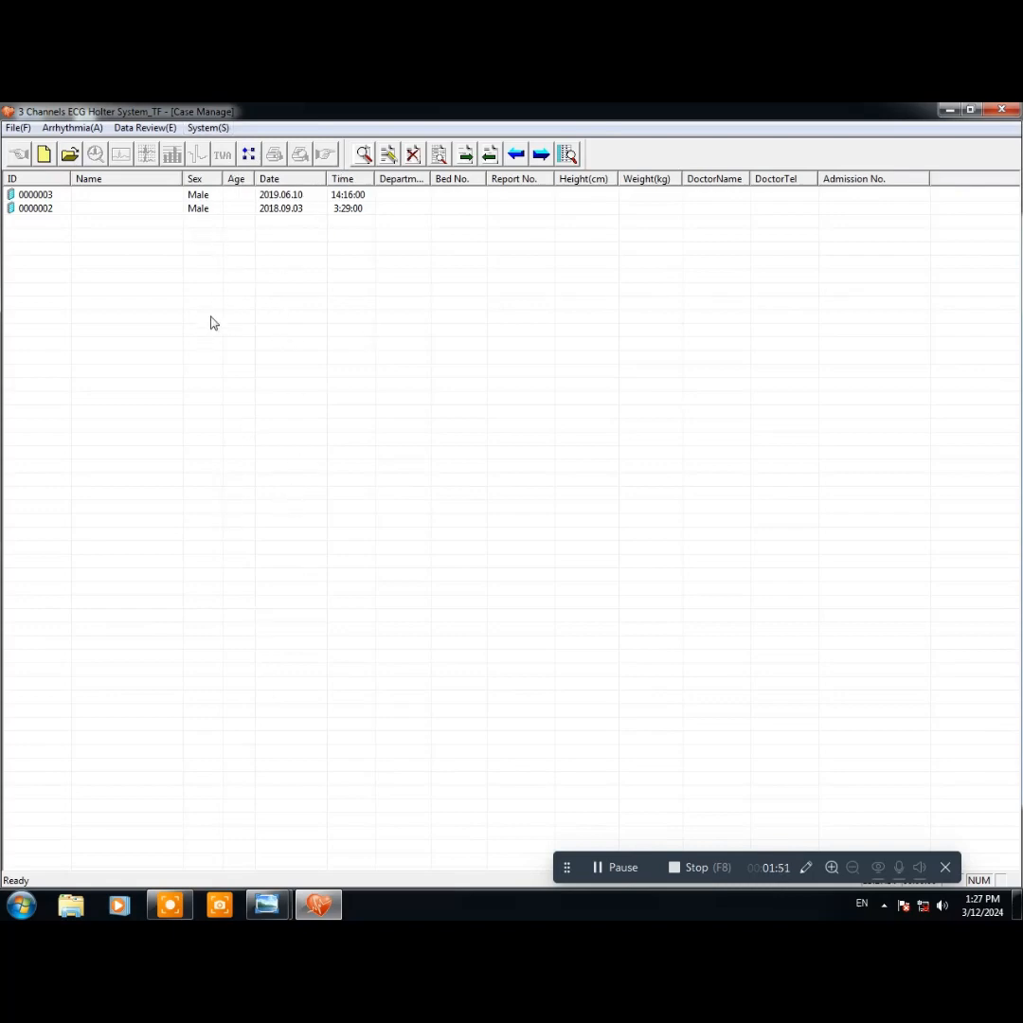
double_click(184, 210)
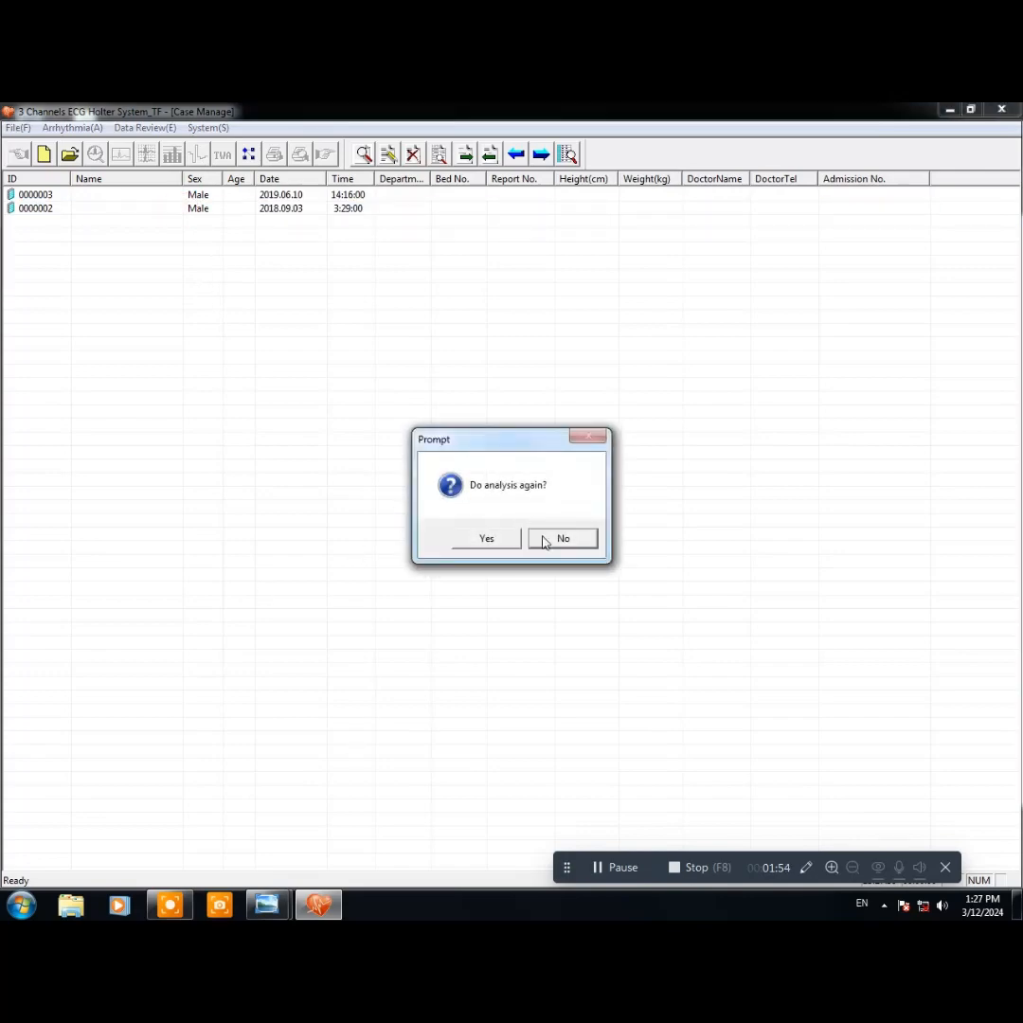
click(483, 539)
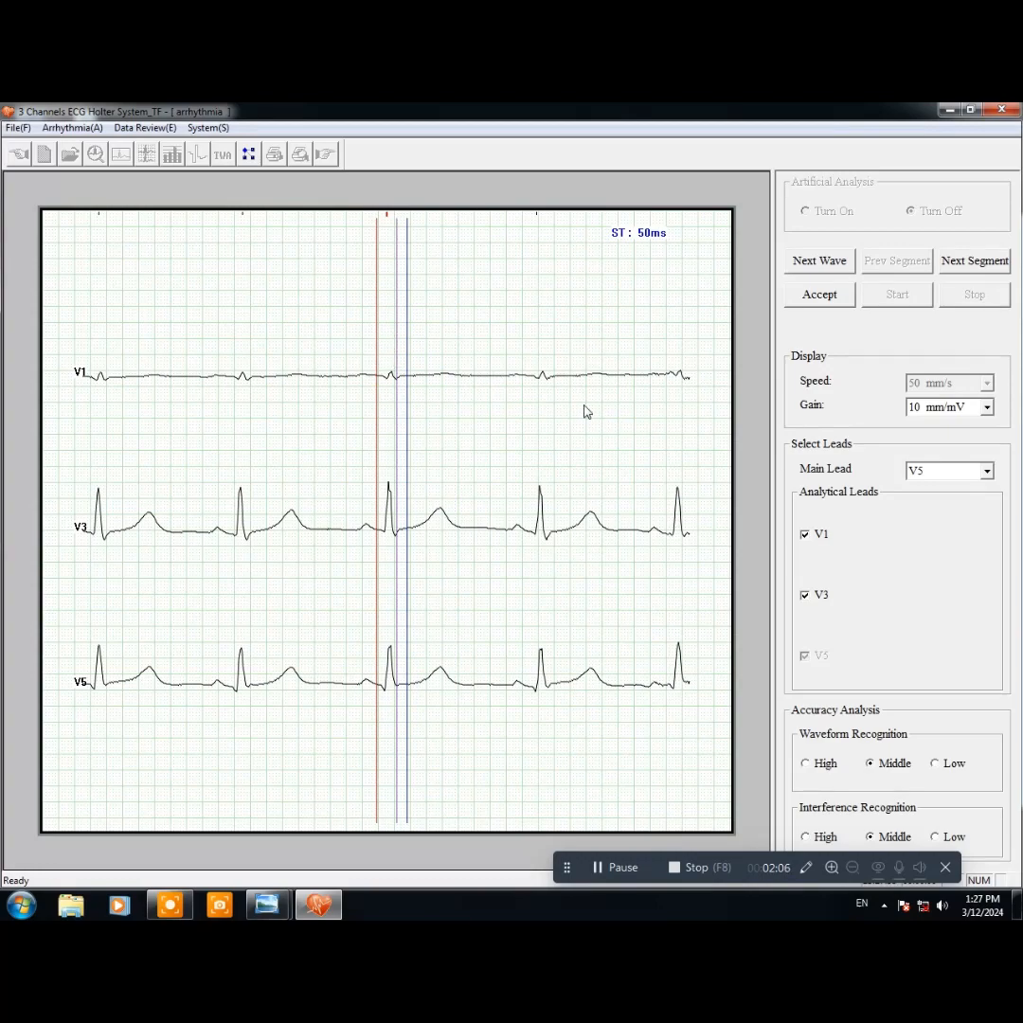
- Adjust the vertical measurement markers on the middle beat to give an ST value of 55 ms
click(377, 401)
click(397, 405)
click(405, 411)
key(Left)
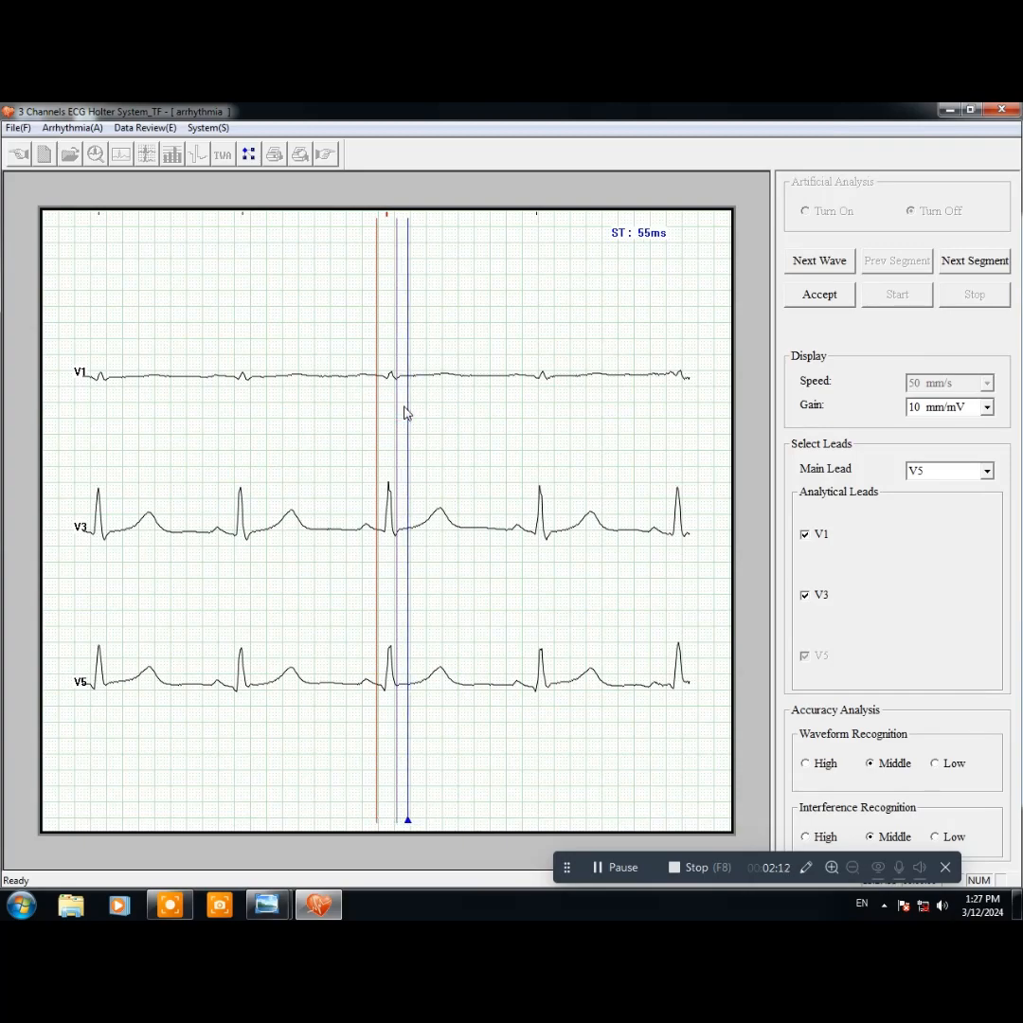
click(395, 413)
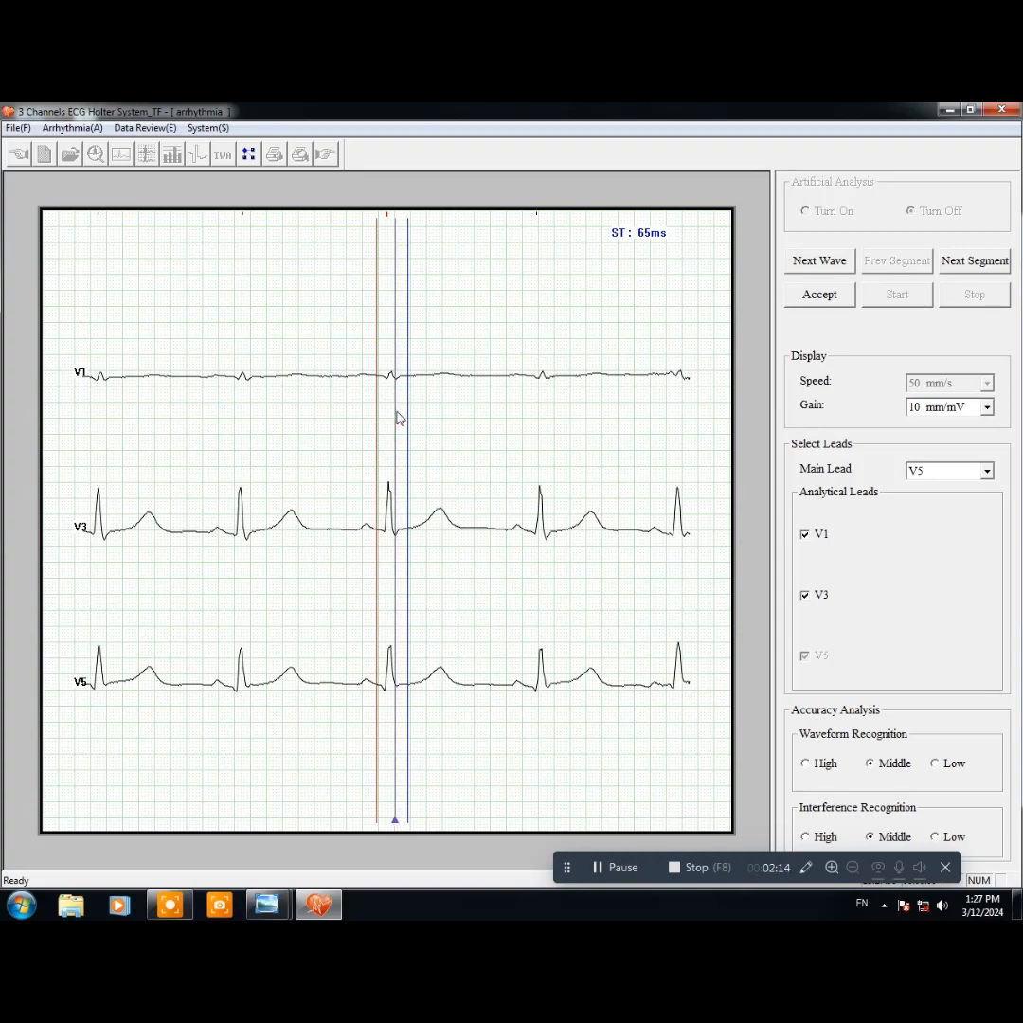
key(Right)
key(Right)
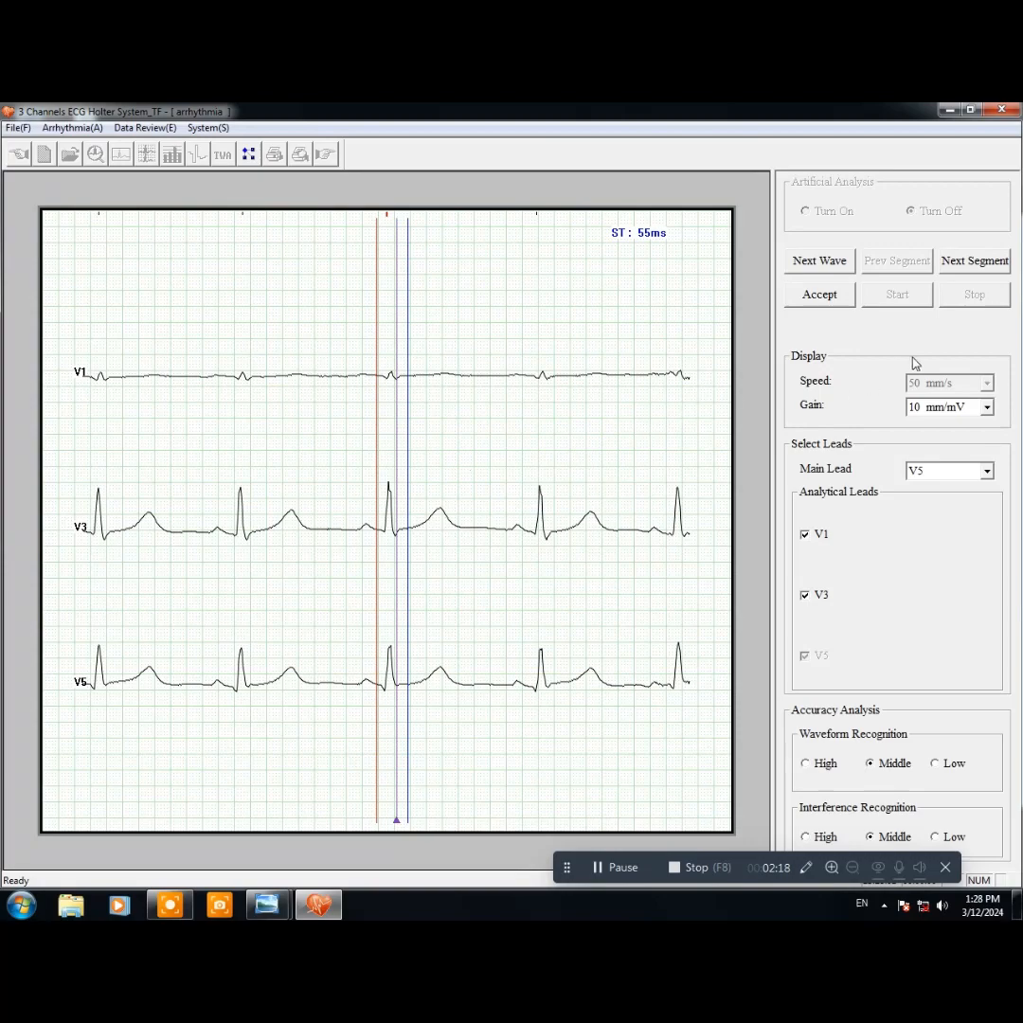
- Try waveform gains of 5 and 20 mm/mV, and return the gain to 10 mm/mV
click(975, 407)
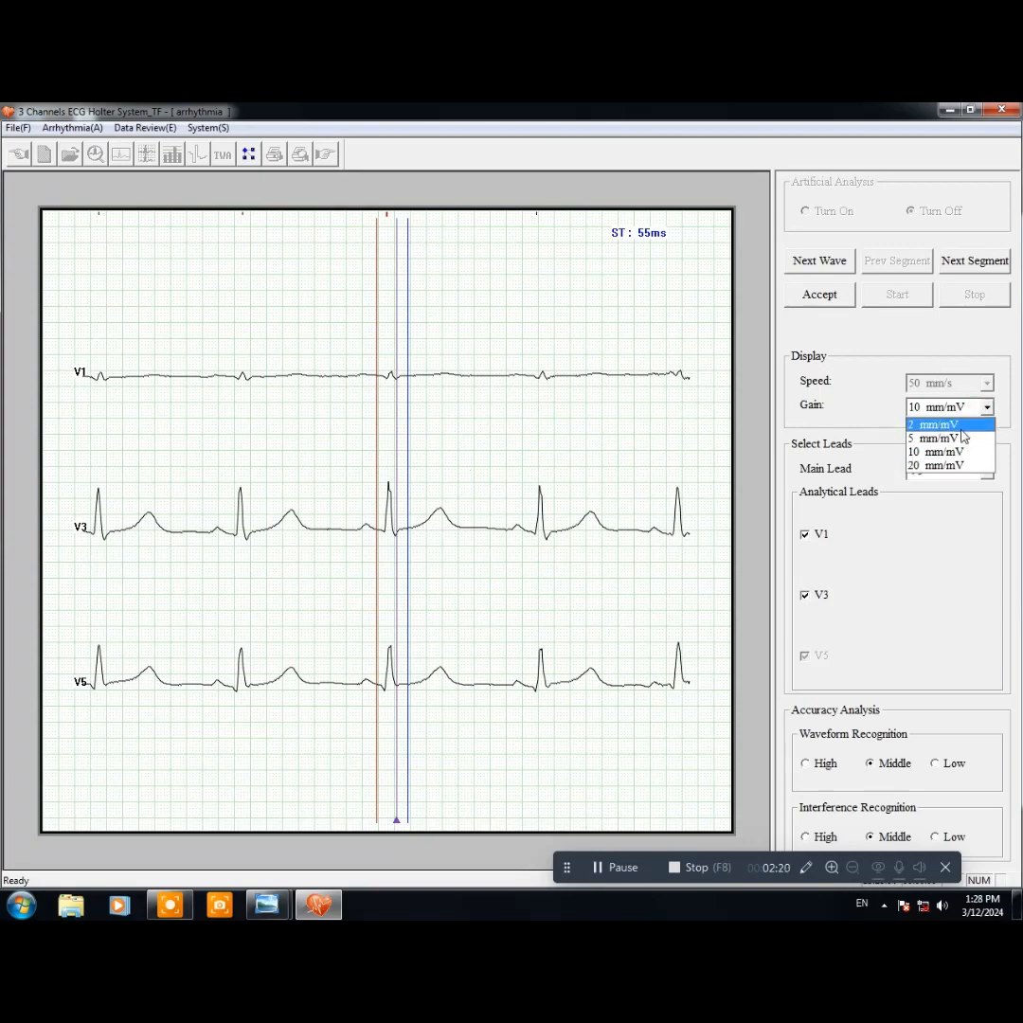
click(959, 438)
click(961, 410)
click(955, 464)
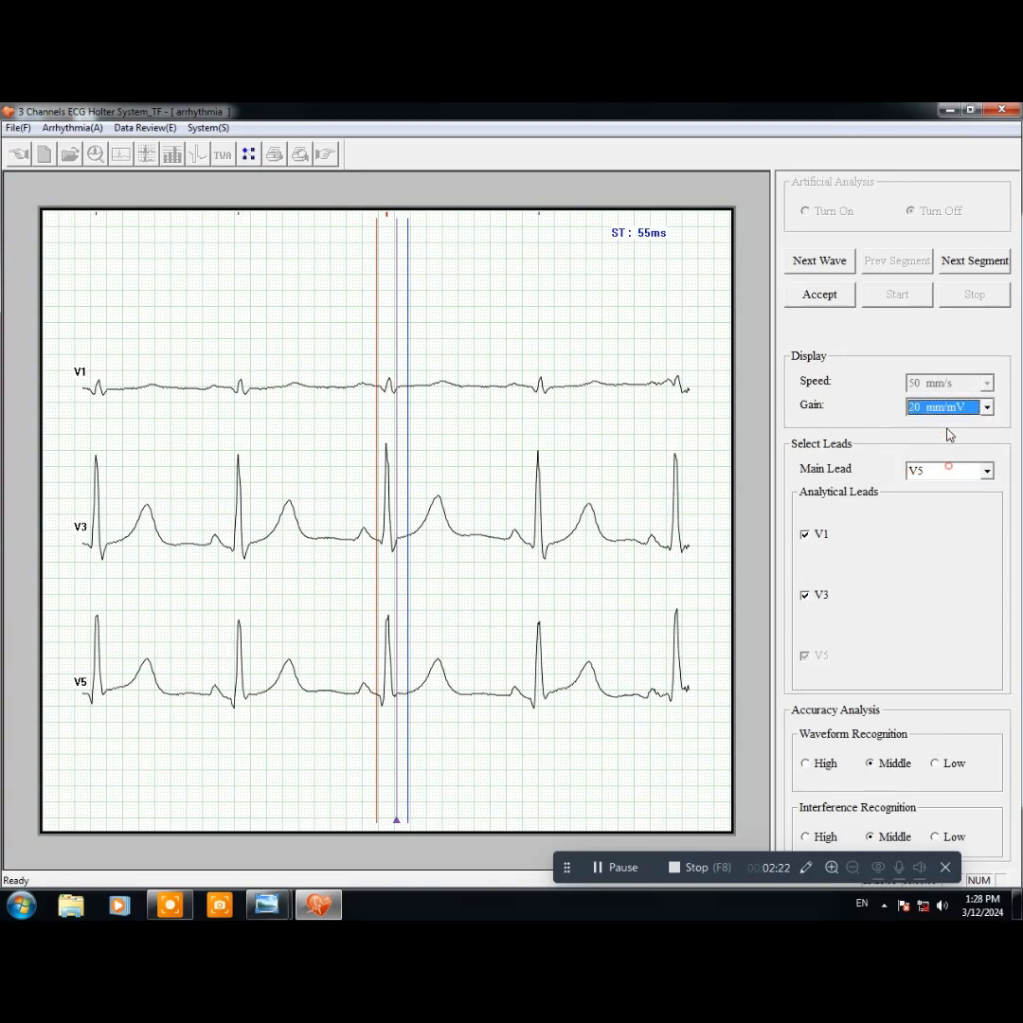
click(949, 412)
click(938, 435)
click(952, 407)
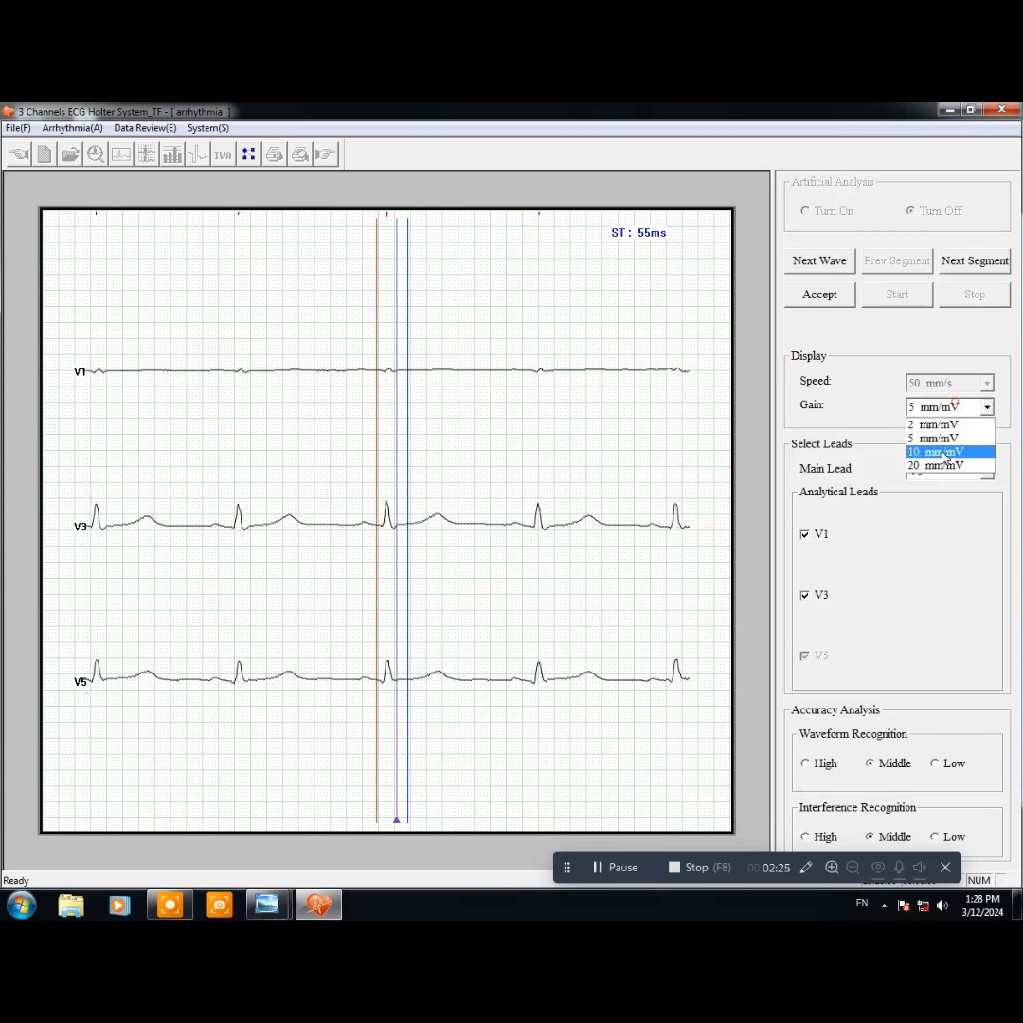
click(938, 448)
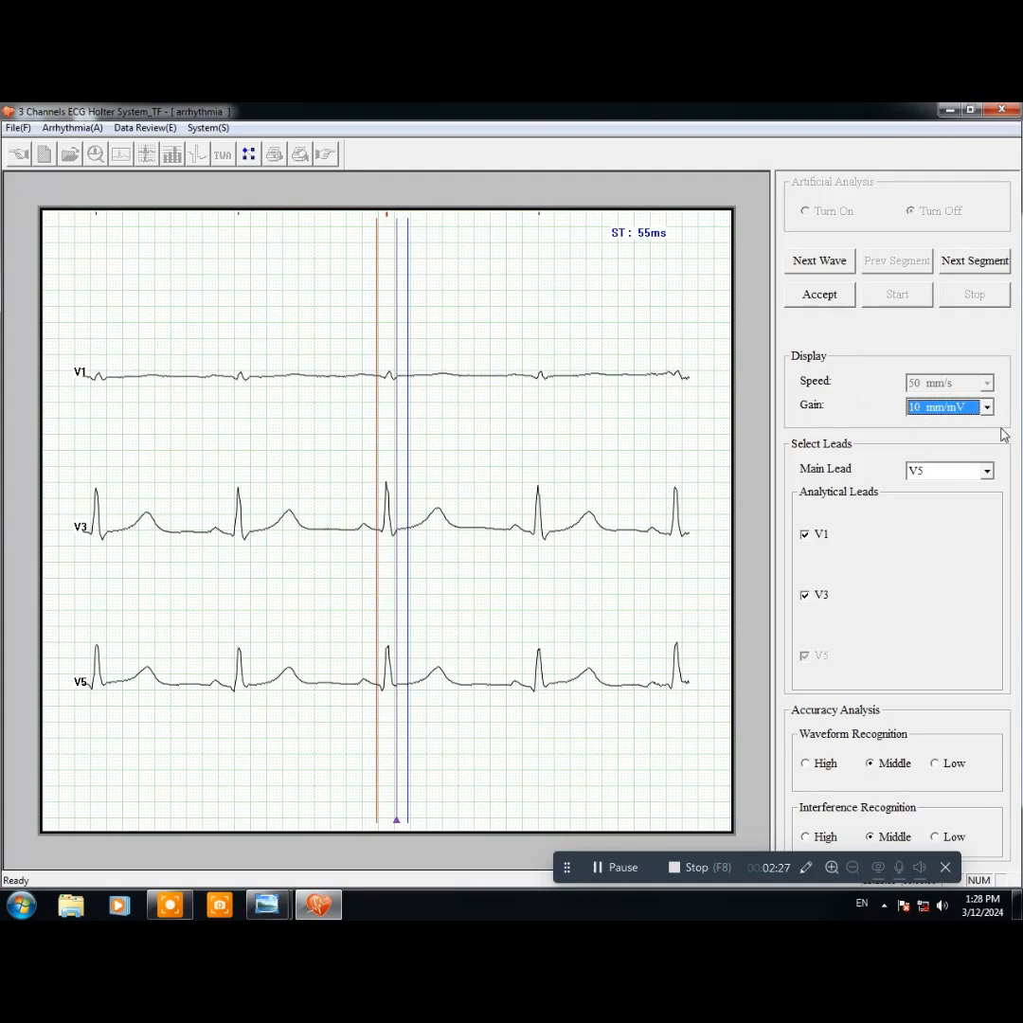
- Try V1 as the main lead and set the main lead to V3
click(923, 473)
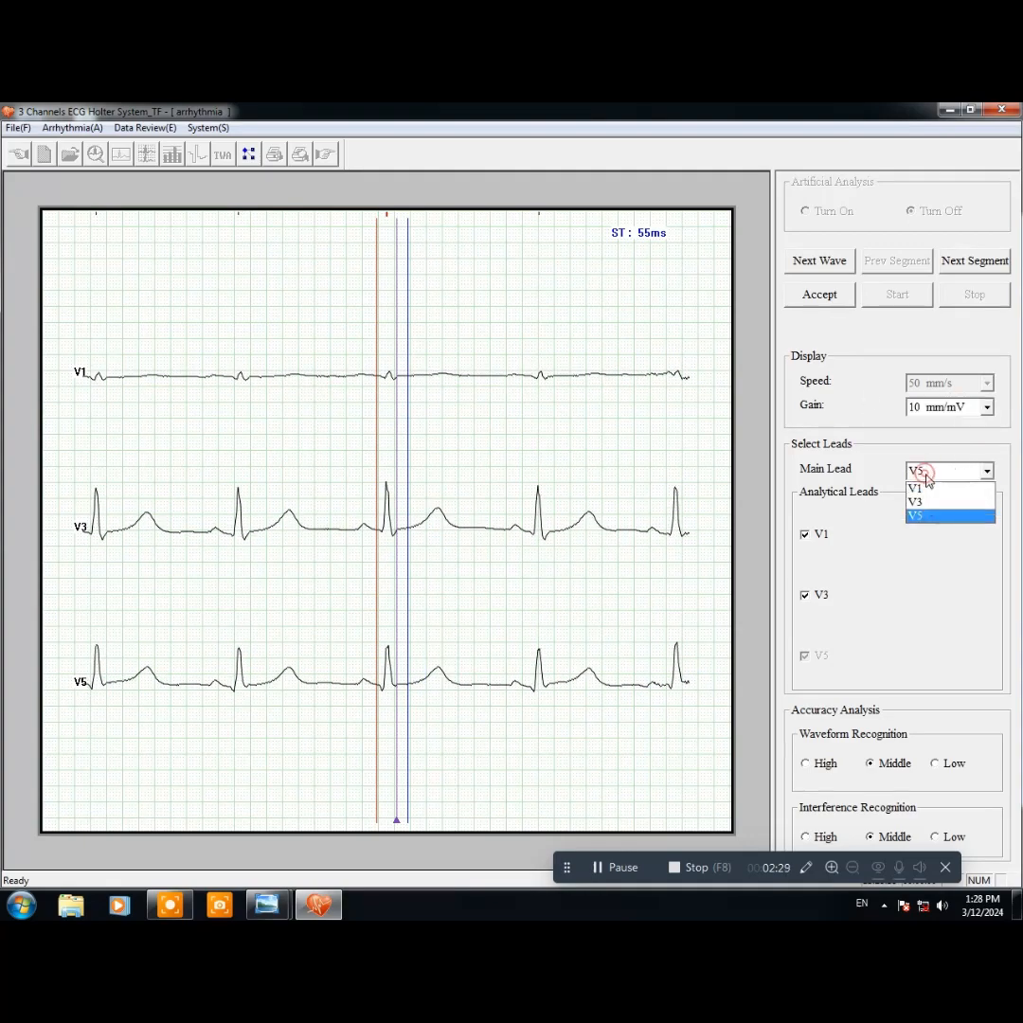
click(915, 498)
click(938, 472)
click(925, 494)
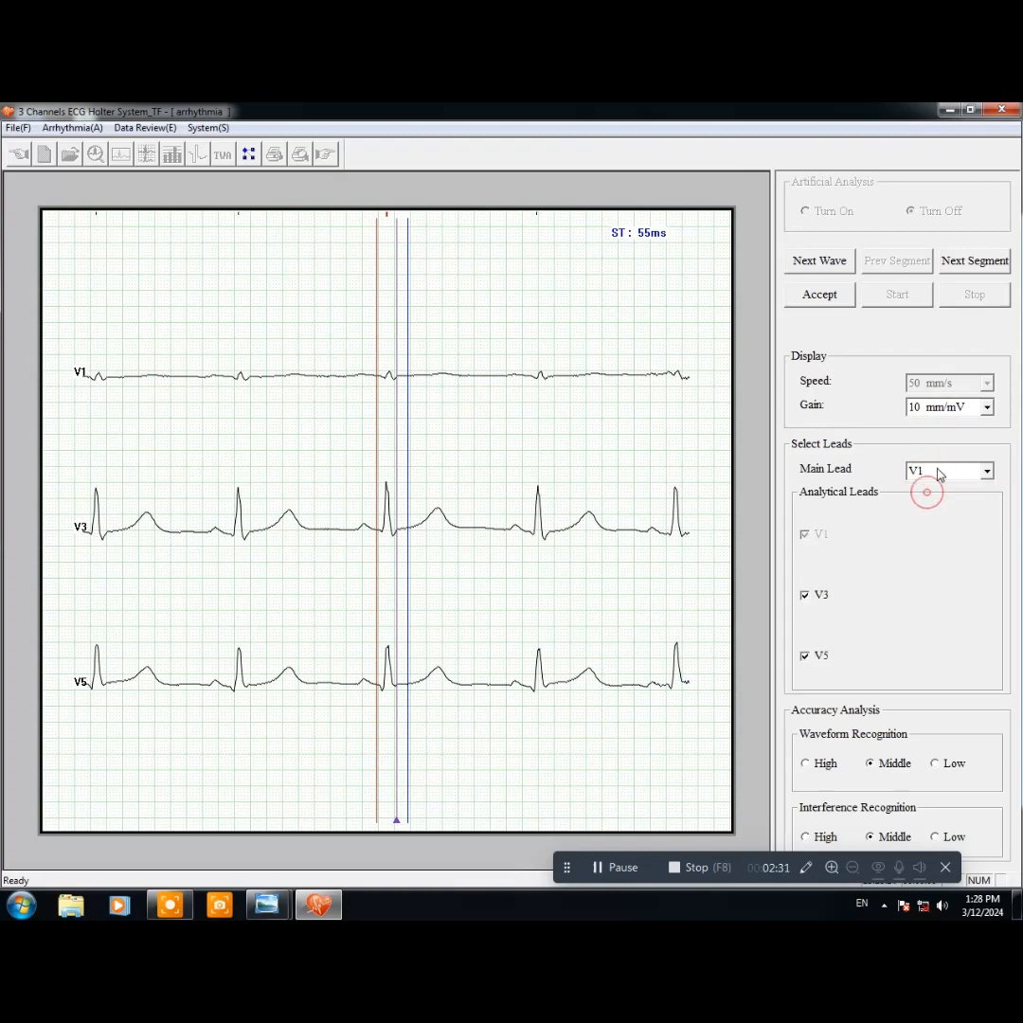
click(936, 472)
click(921, 494)
- Exclude leads V1 and V5 from the analytical leads and include both again
click(803, 535)
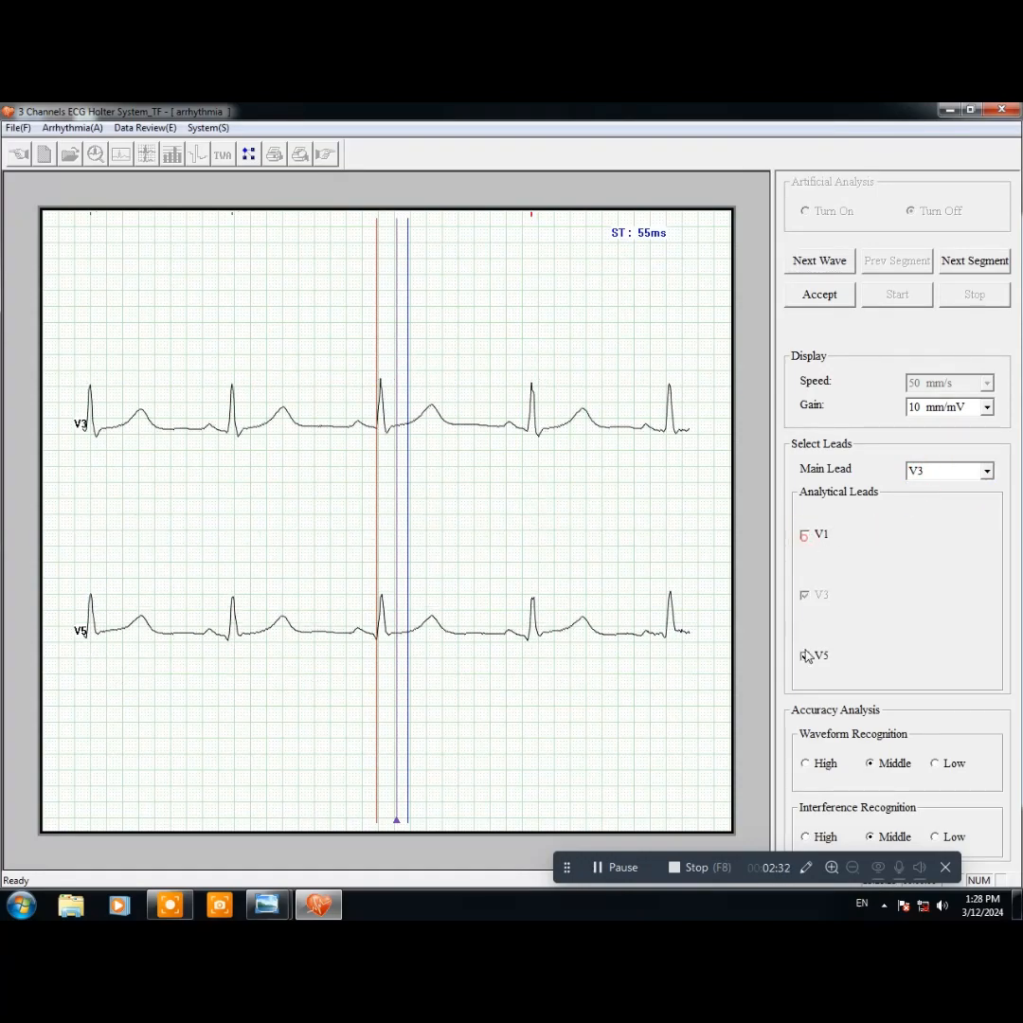
click(803, 655)
click(804, 535)
click(803, 656)
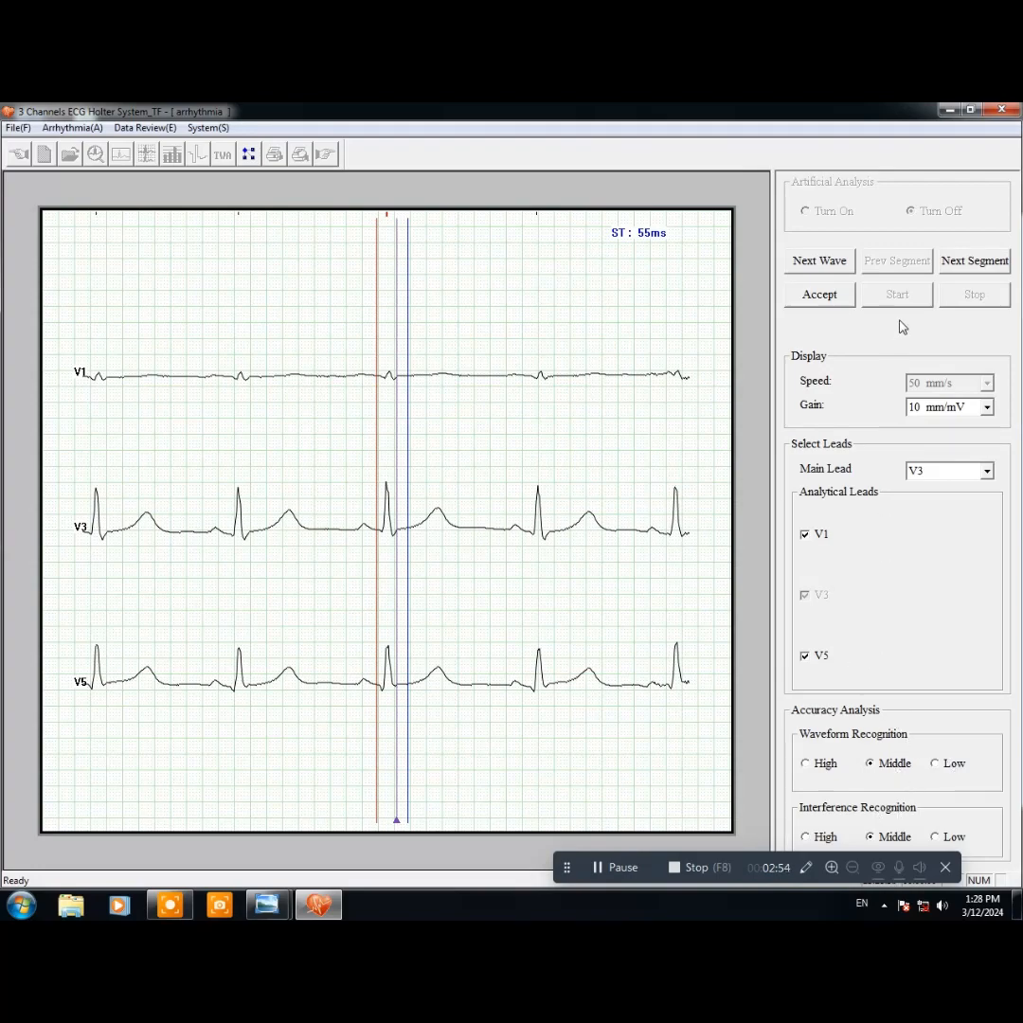
- Accept the settings to run the arrhythmia analysis, and open the beat template view
click(838, 295)
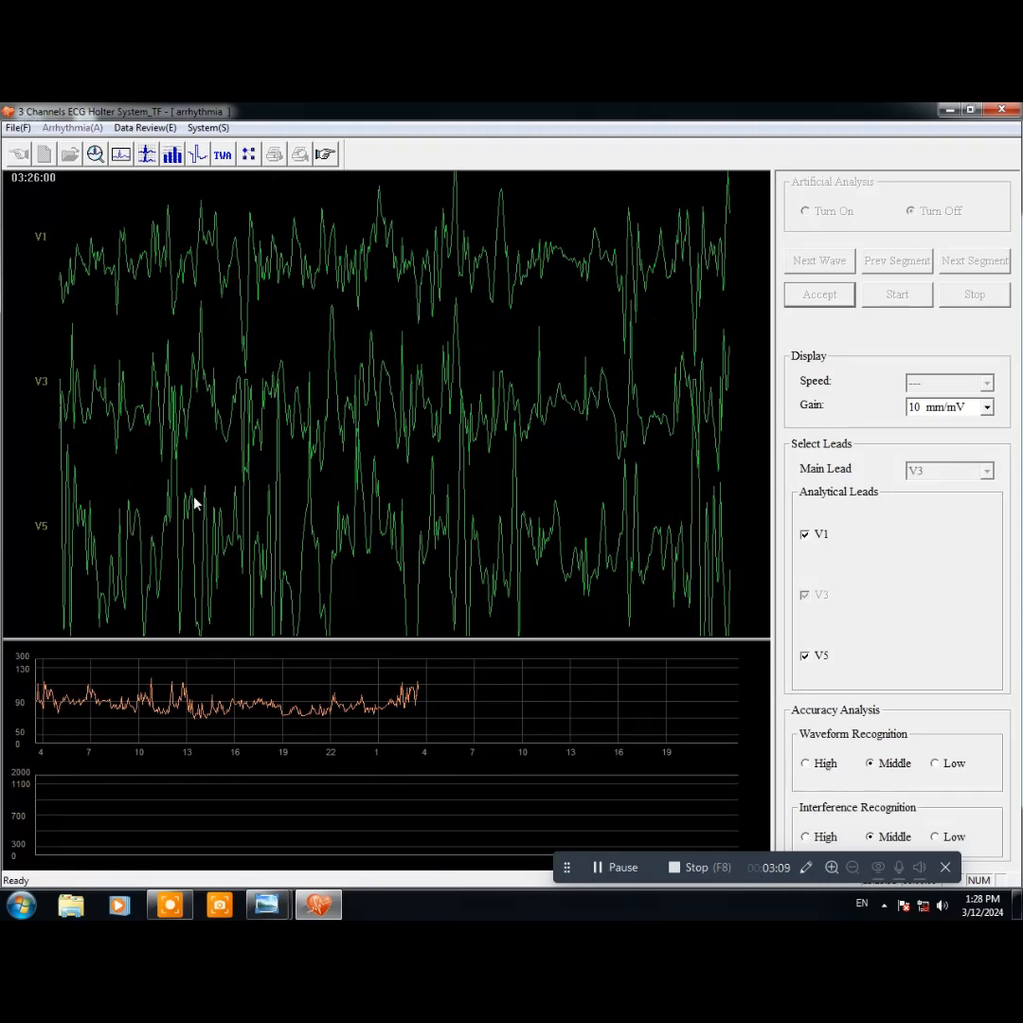
click(121, 154)
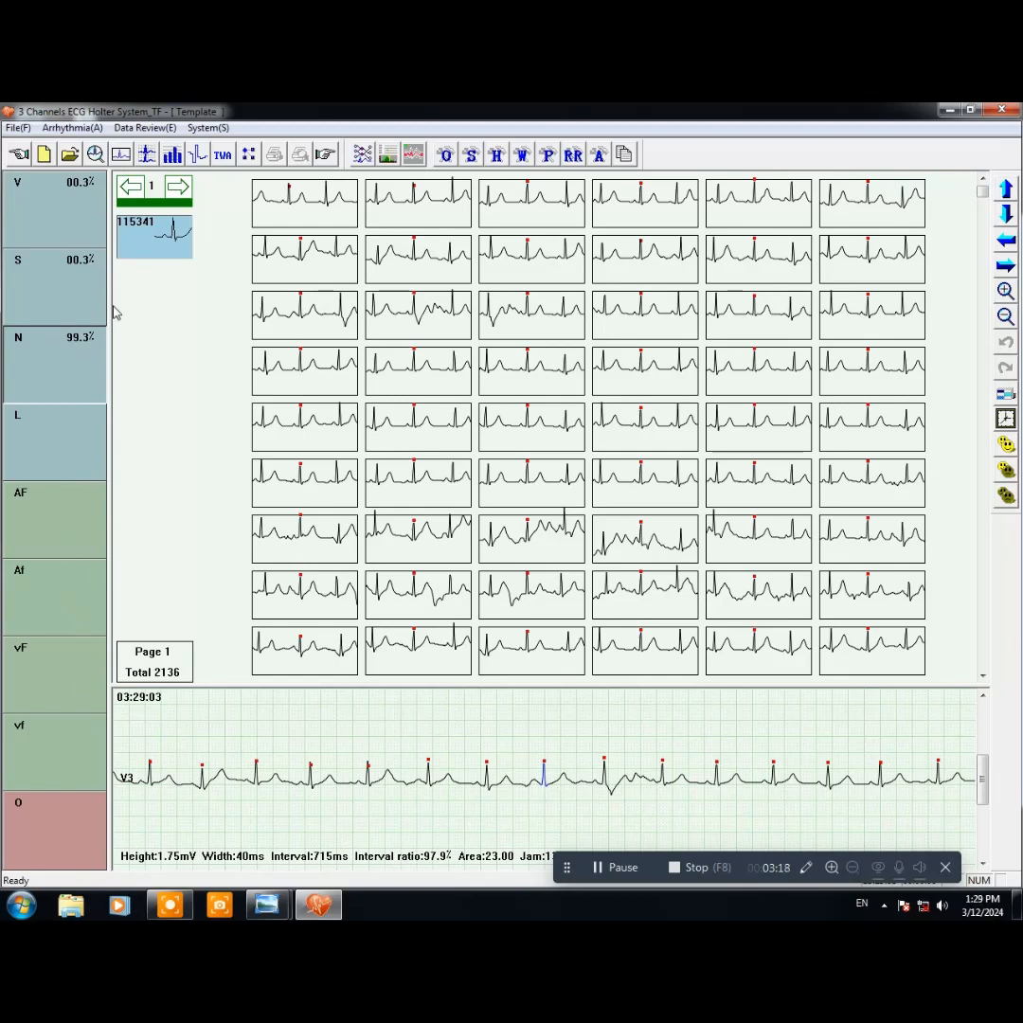
- Compare the Modules reference image with the beat categories, close it and return to the Holter template view
click(269, 906)
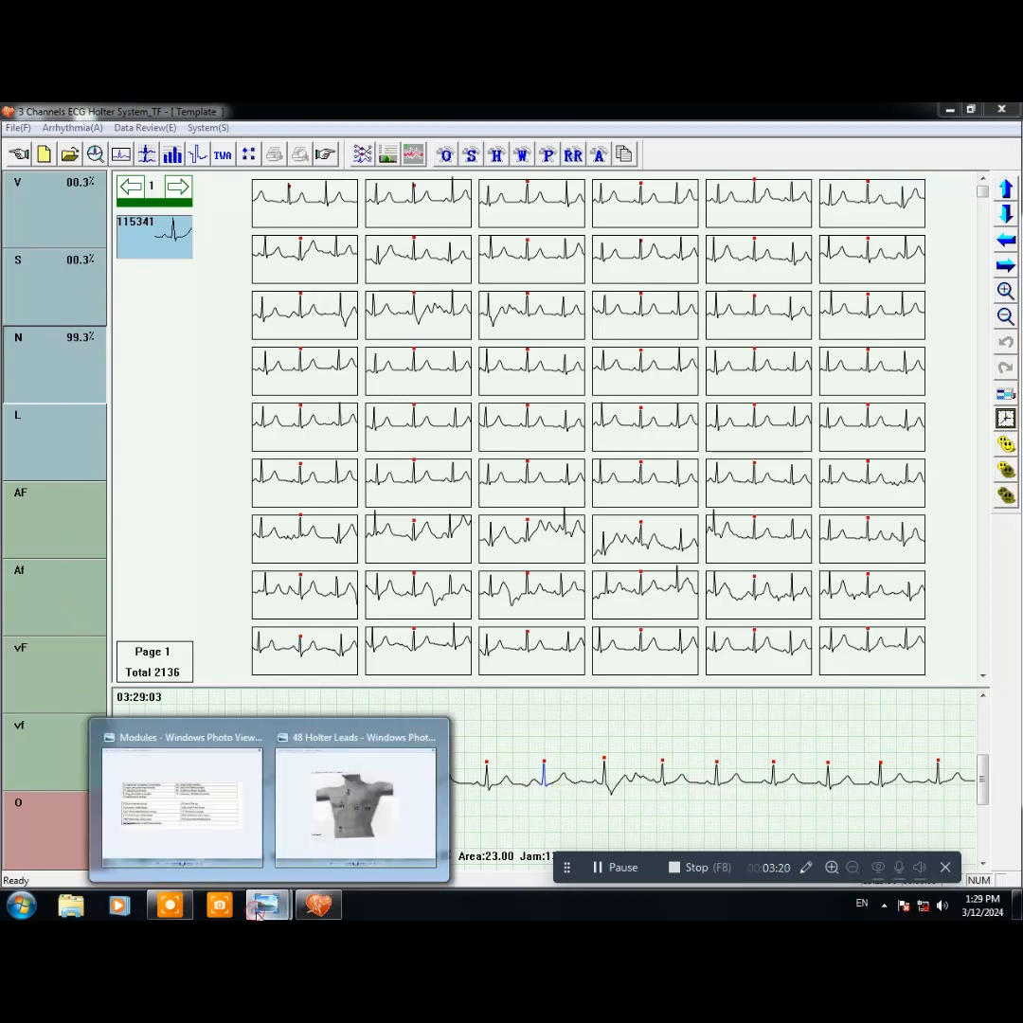
click(182, 785)
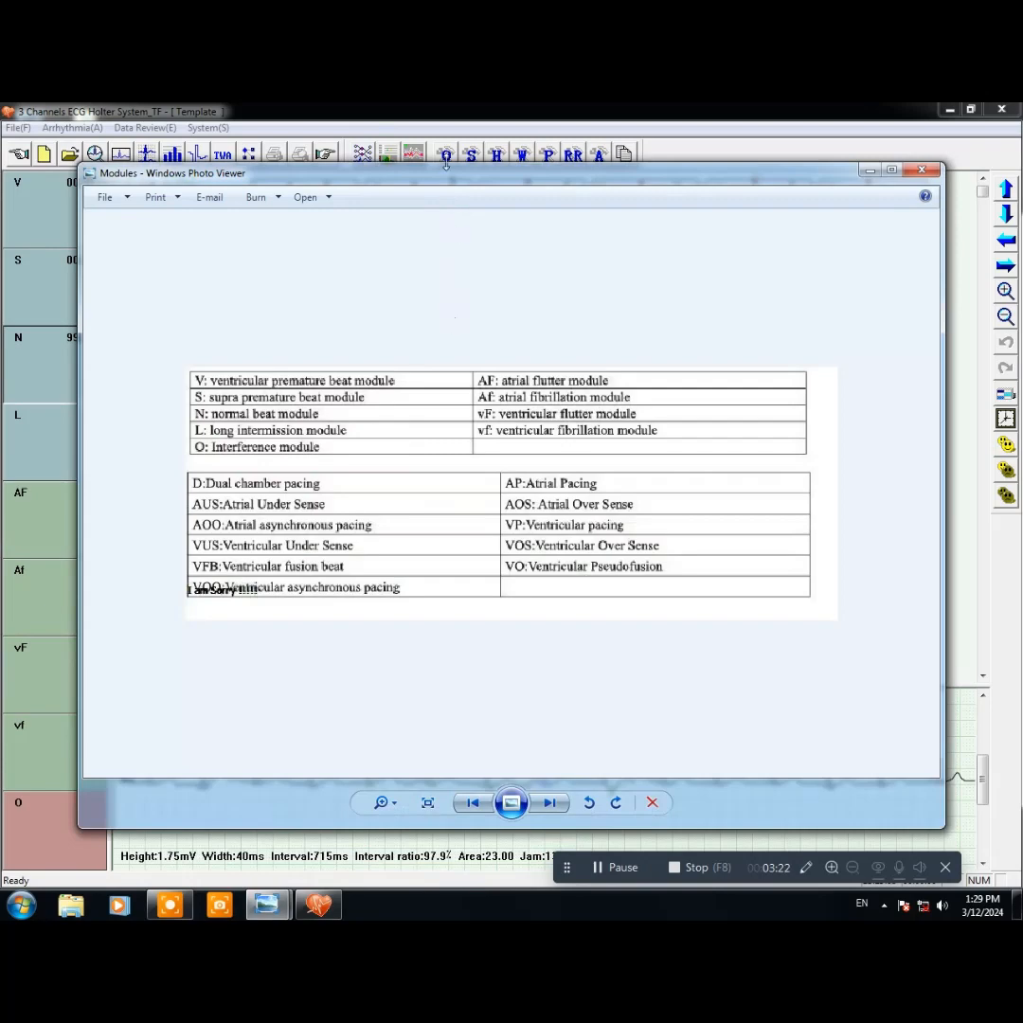
drag(441, 172, 528, 170)
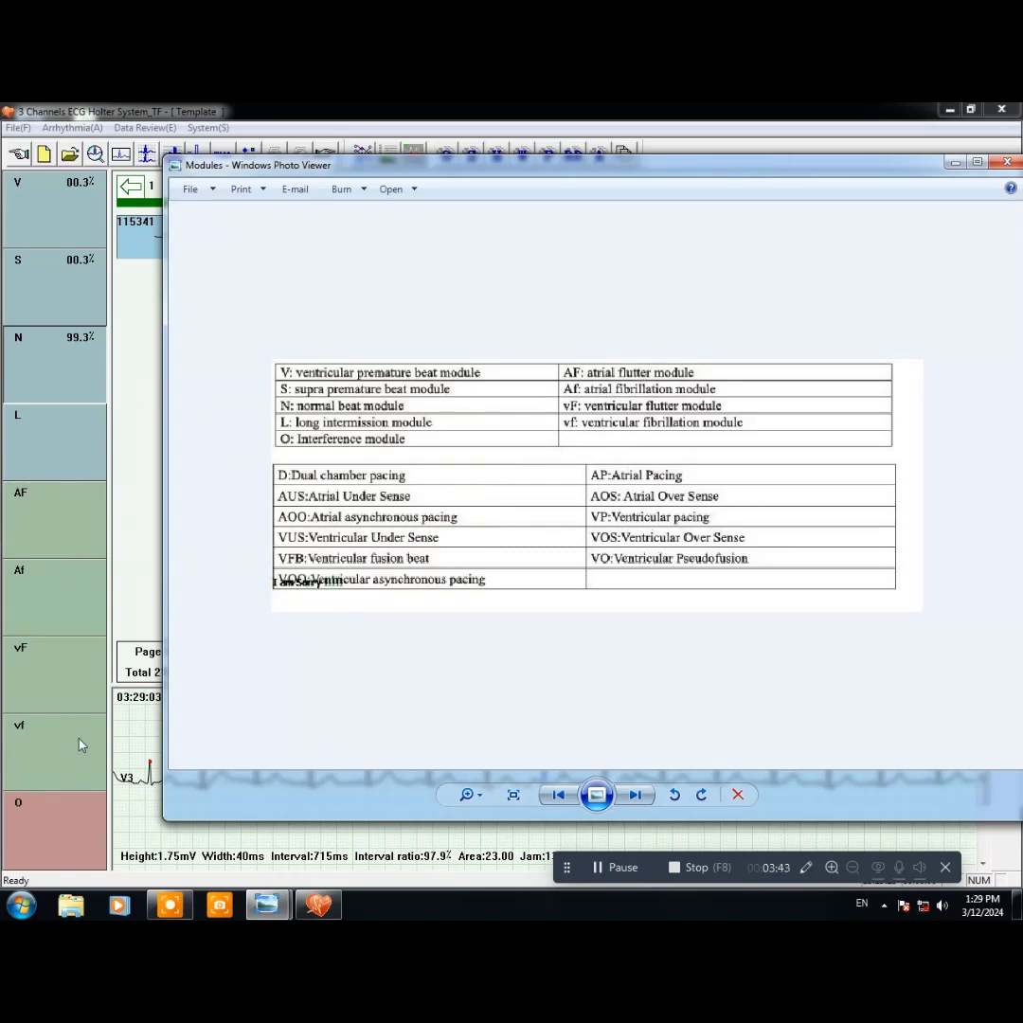
drag(849, 181, 785, 190)
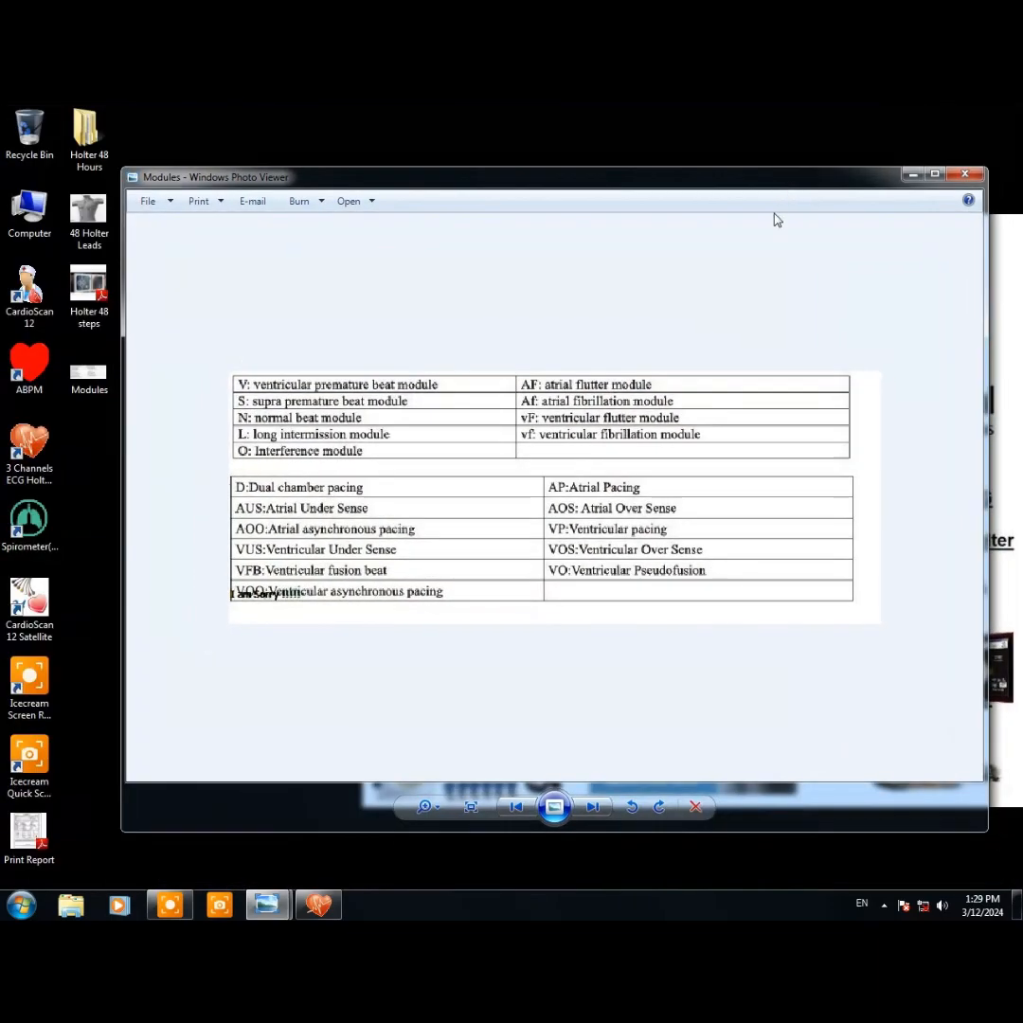
click(964, 174)
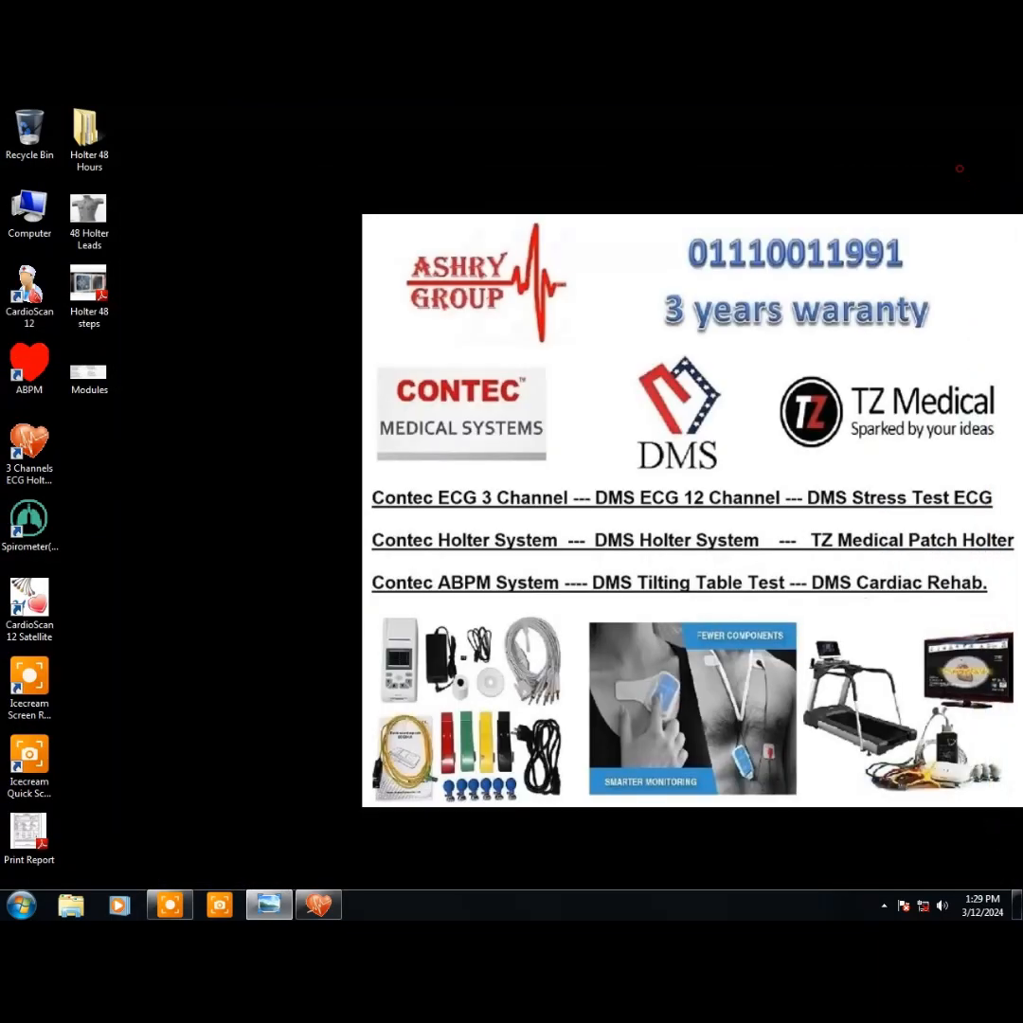
click(318, 904)
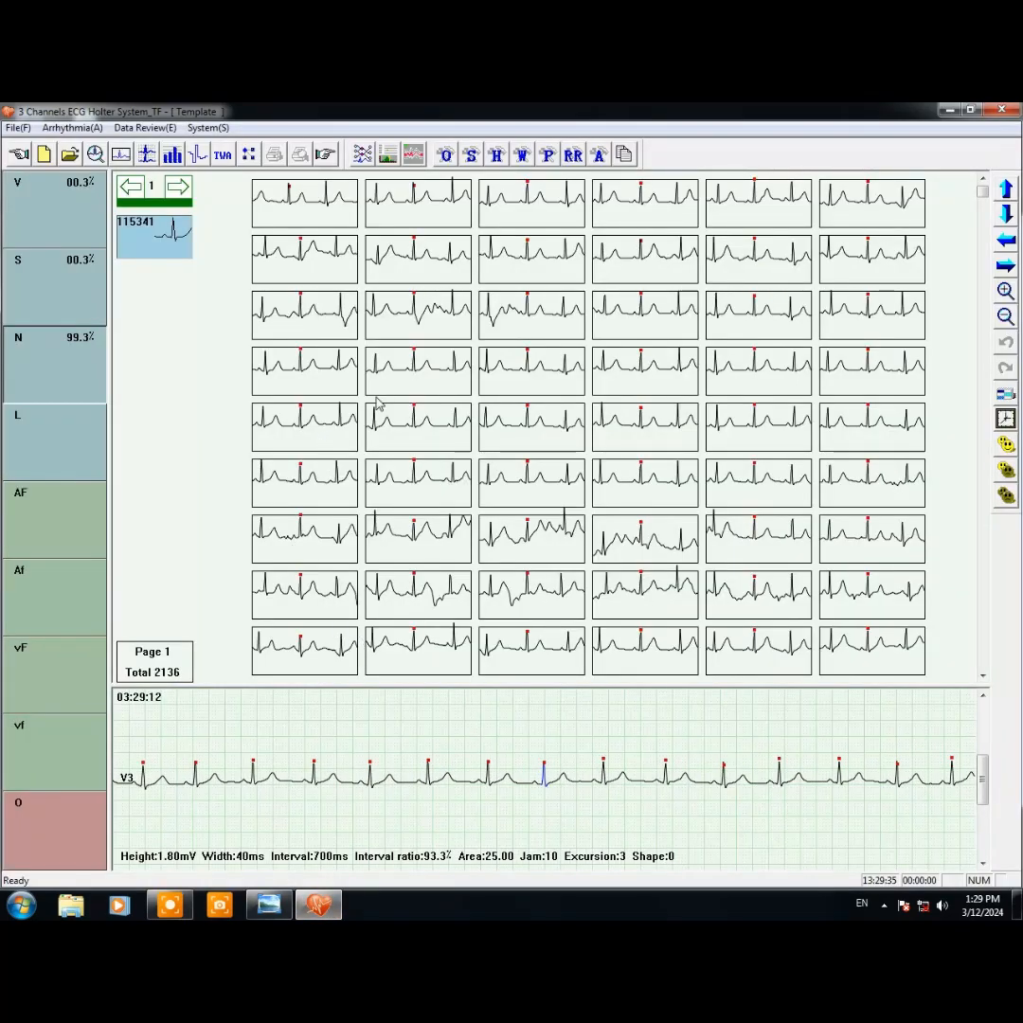
- Reclassify the nine N beats in the first three columns of rows three to five as S (supra premature) beats
click(326, 310)
click(421, 318)
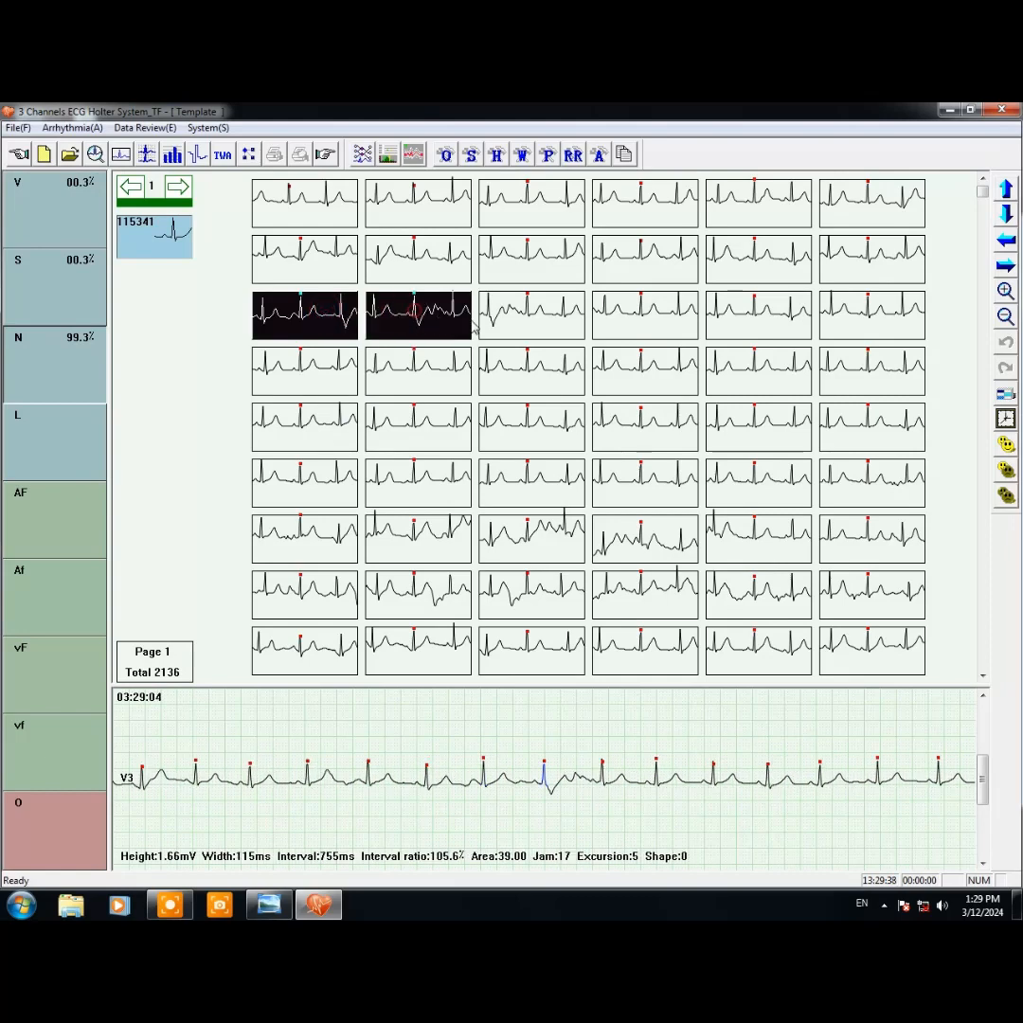
click(518, 323)
click(518, 380)
click(305, 372)
click(418, 371)
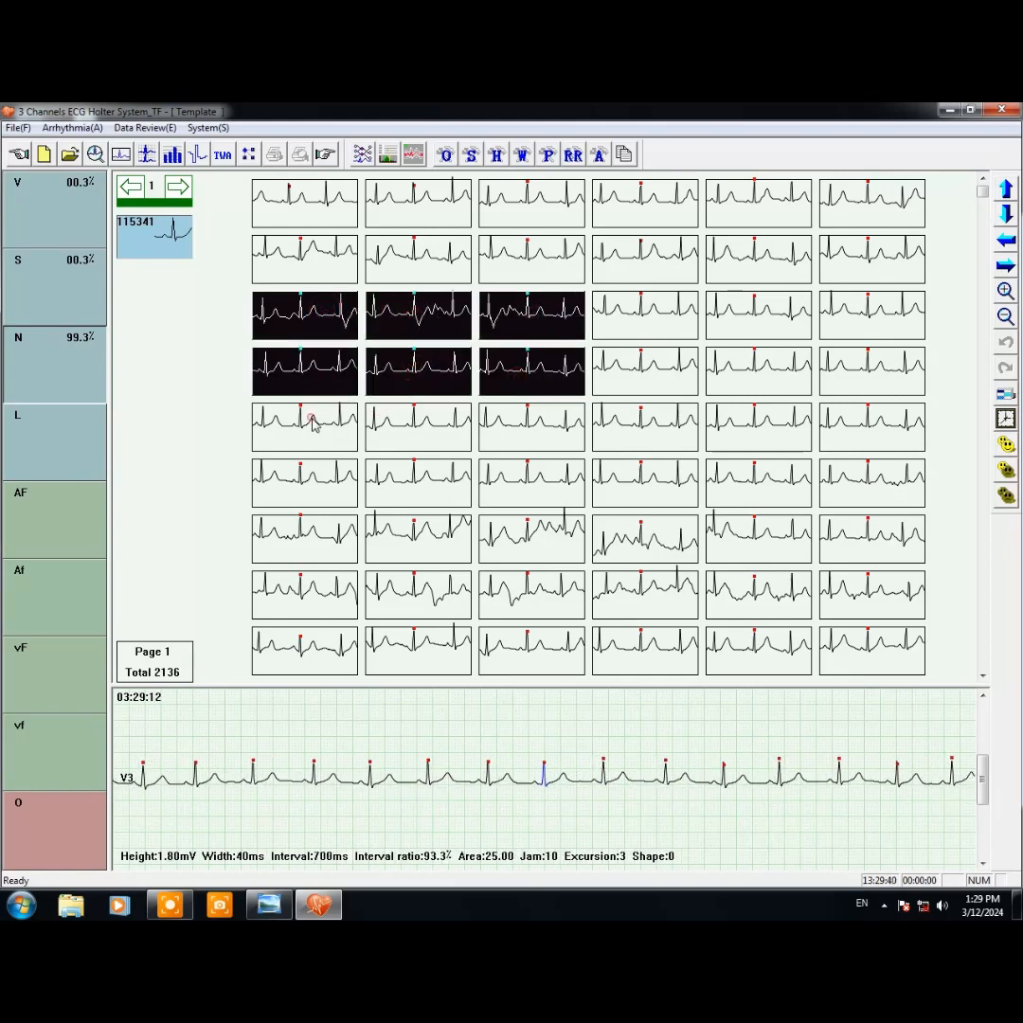
click(313, 422)
click(369, 426)
click(521, 418)
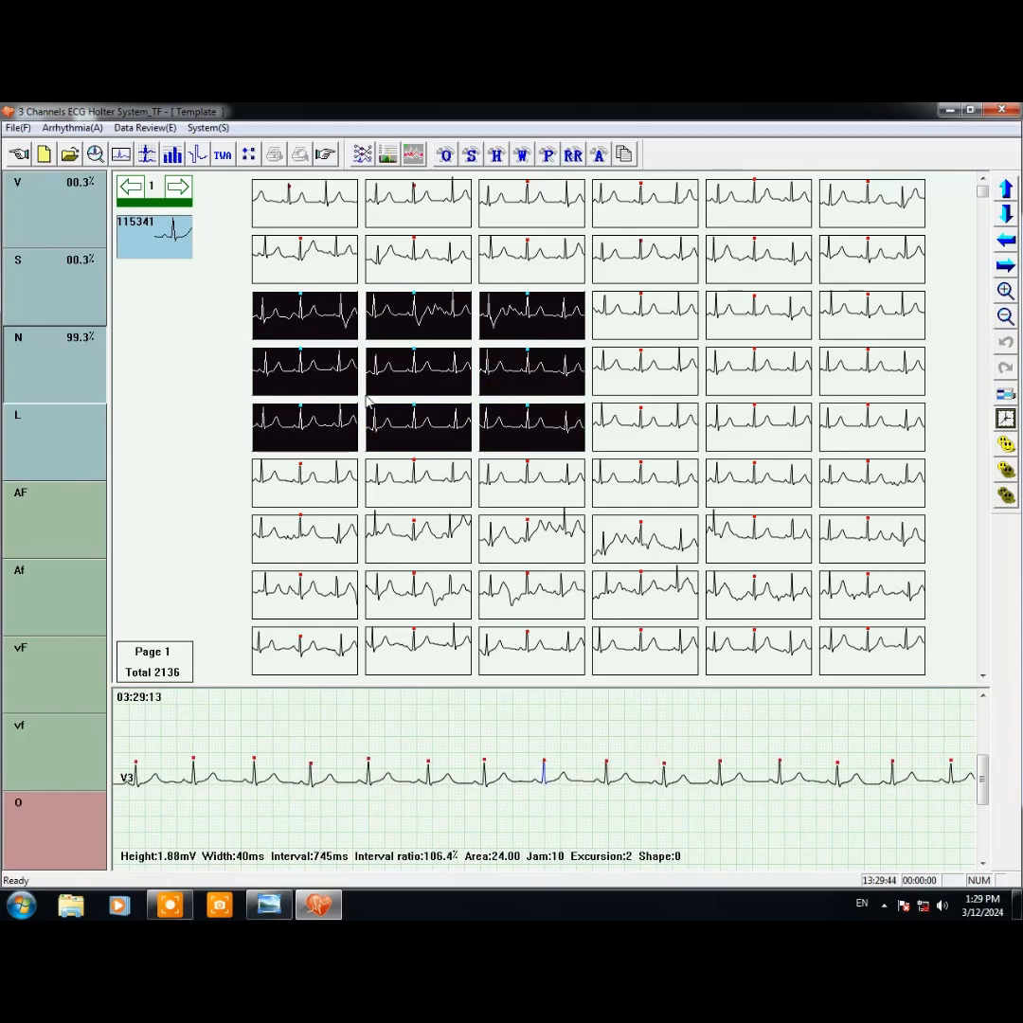
click(330, 322)
click(76, 272)
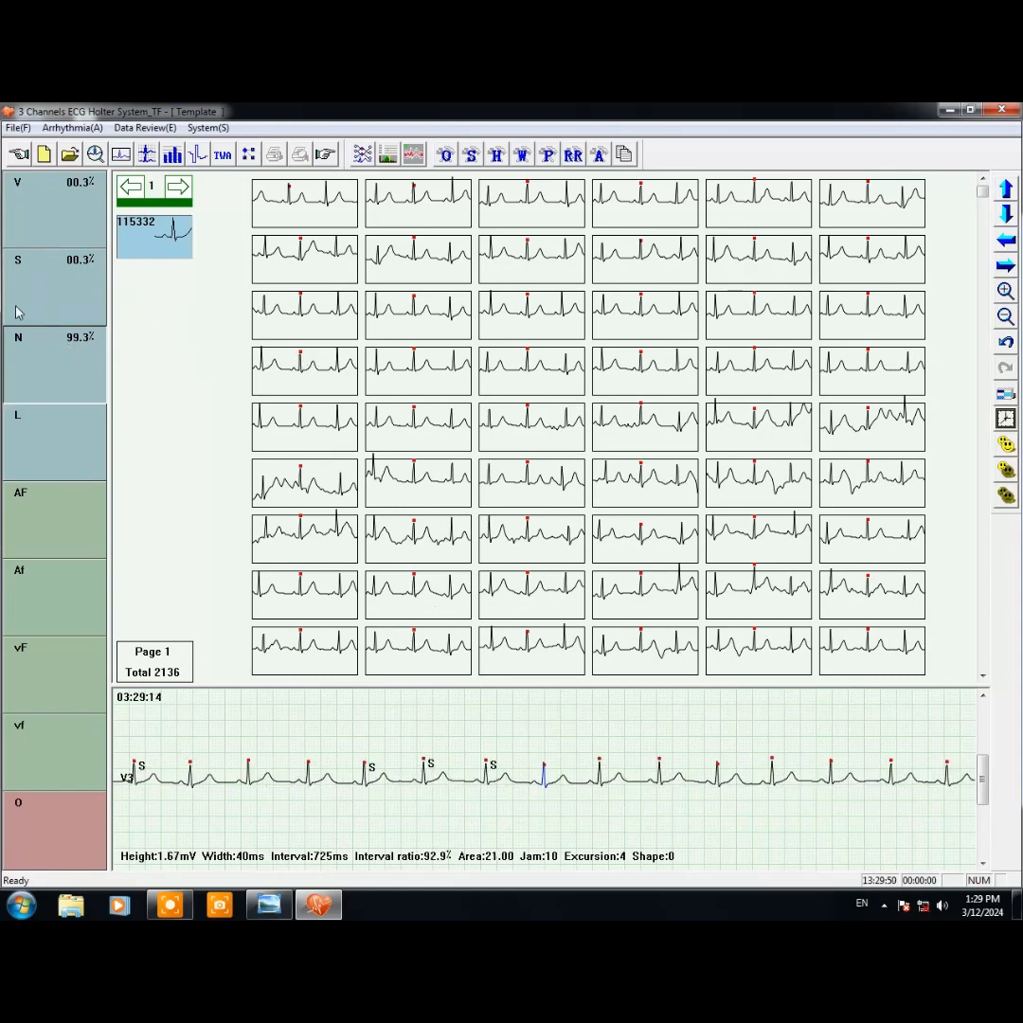
- Look through the beat categories L, N, AF and S in the template view
click(79, 446)
click(61, 360)
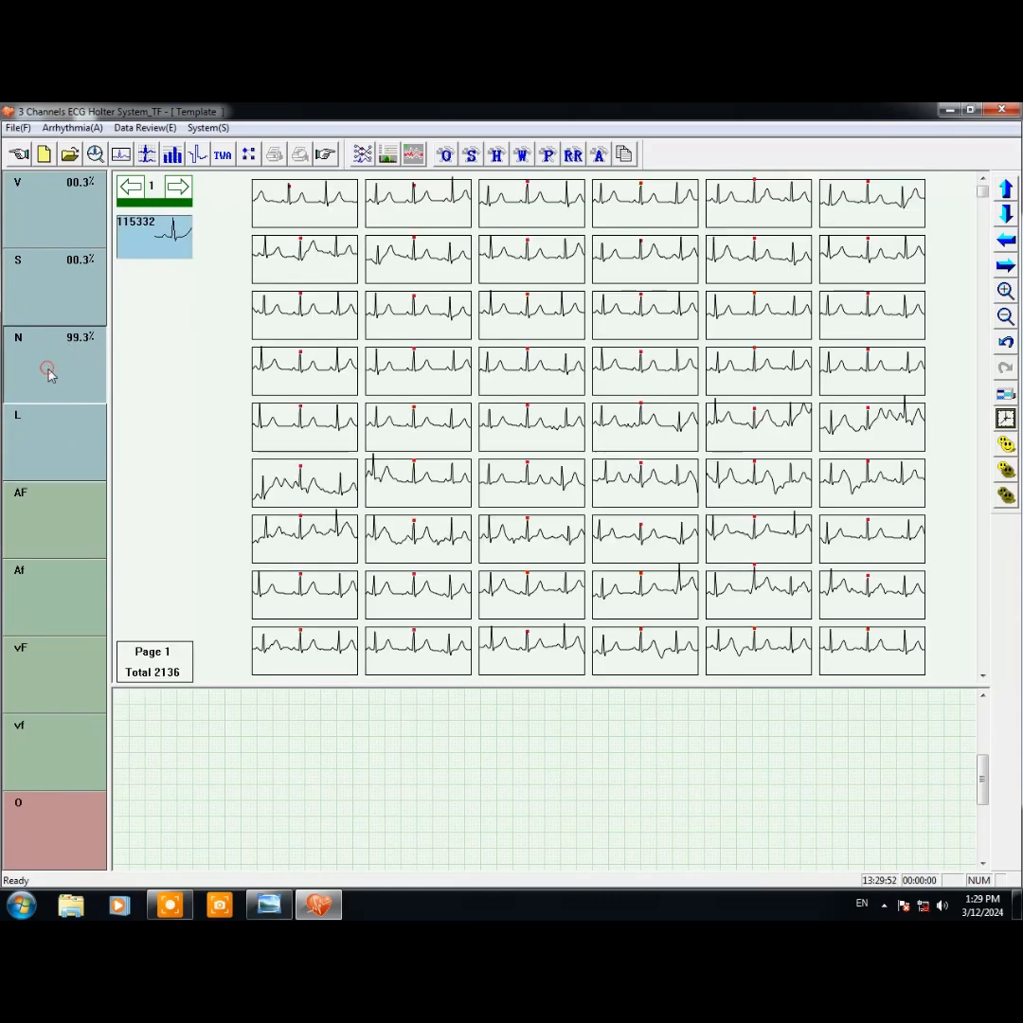
click(53, 471)
click(53, 514)
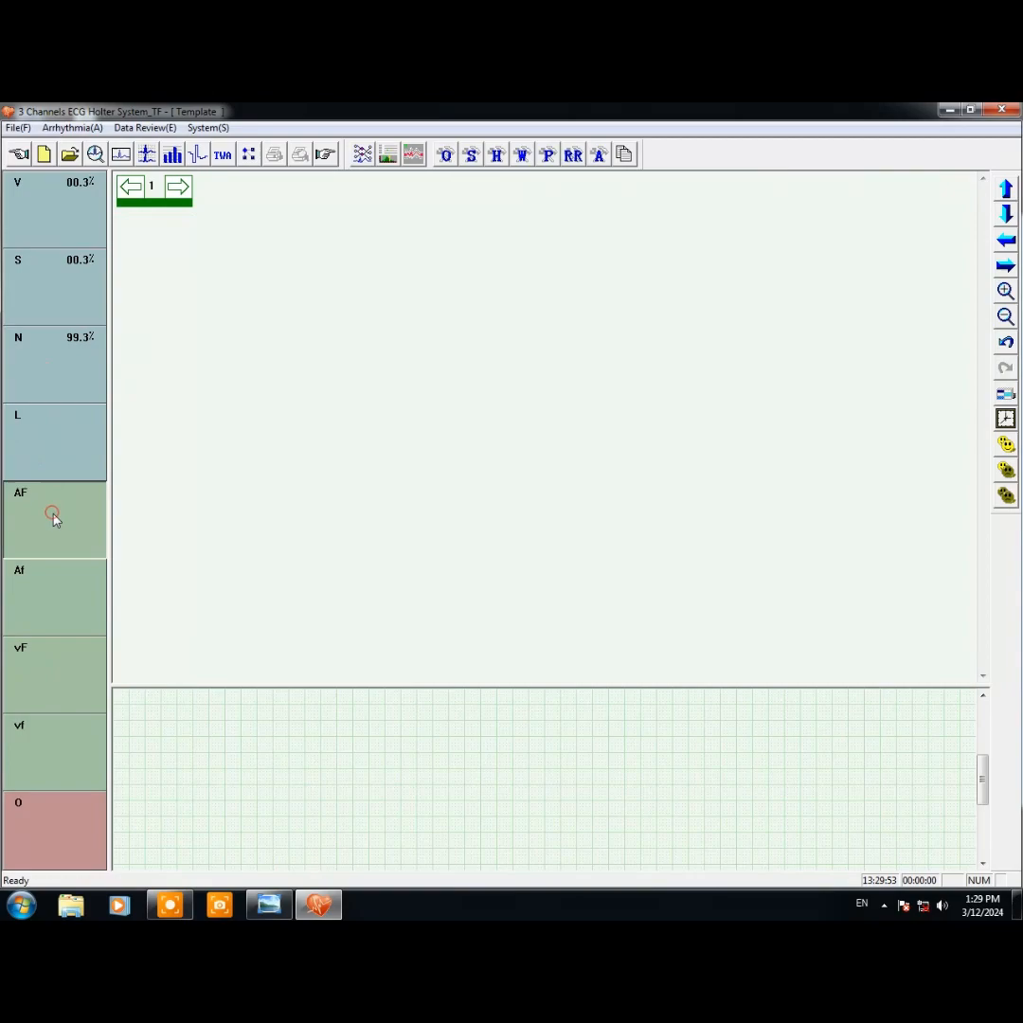
click(66, 366)
click(66, 453)
click(79, 378)
click(79, 305)
- Show the N beats and reclassify the beat in the first column of row three as S
click(76, 382)
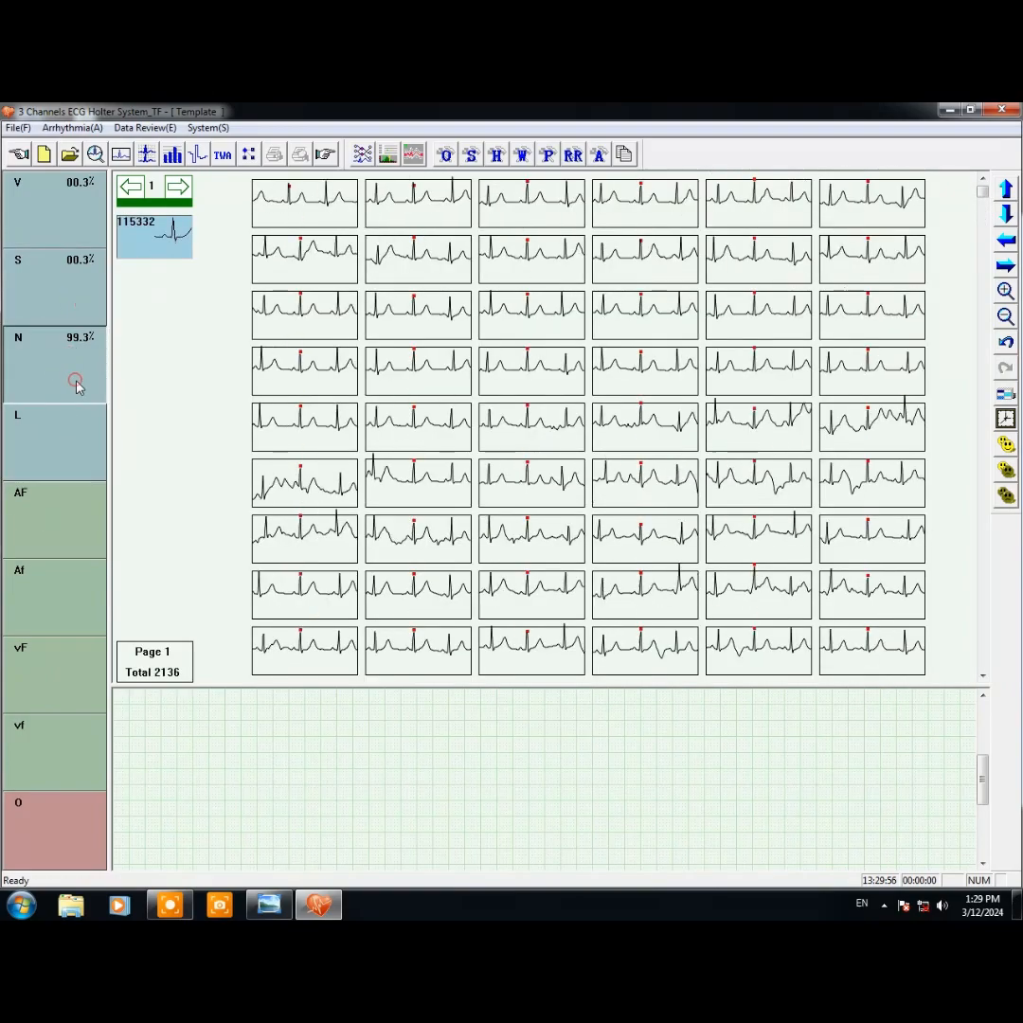
click(315, 314)
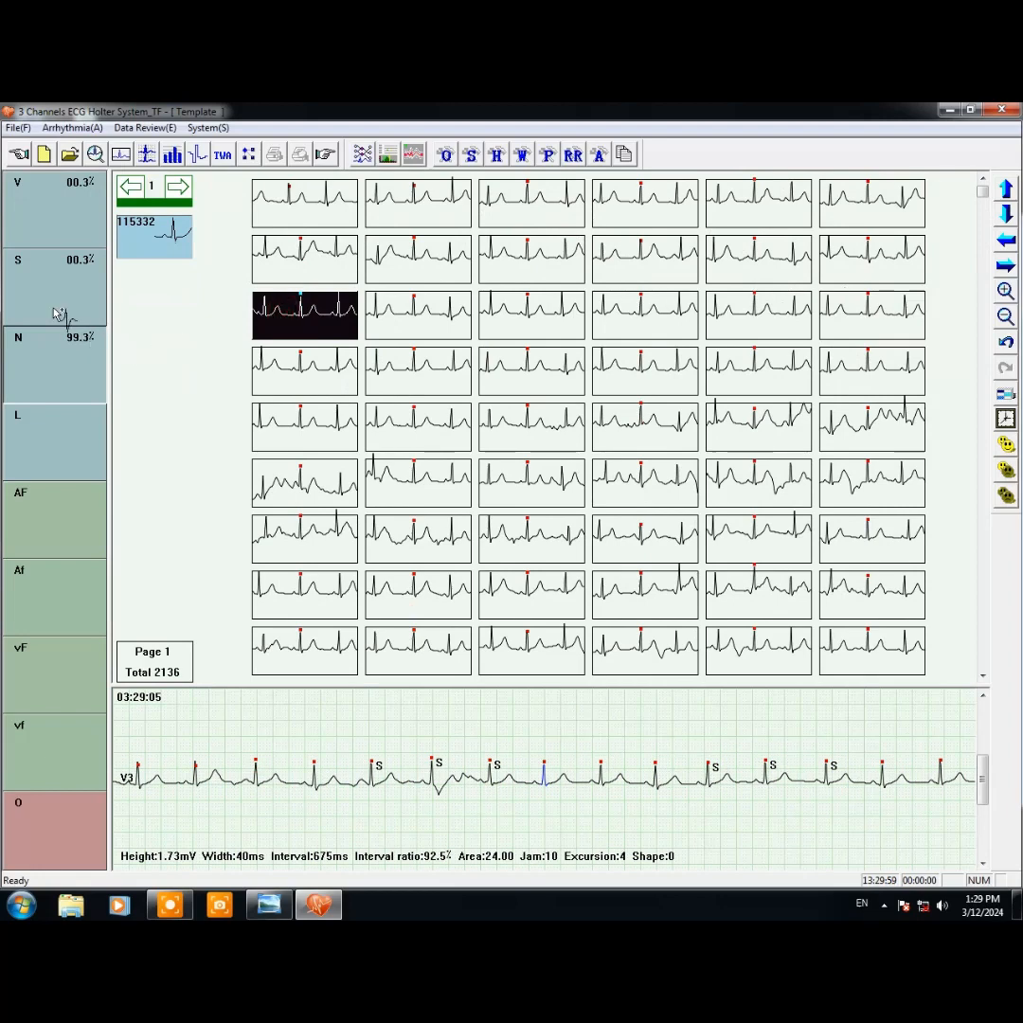
drag(57, 315, 59, 293)
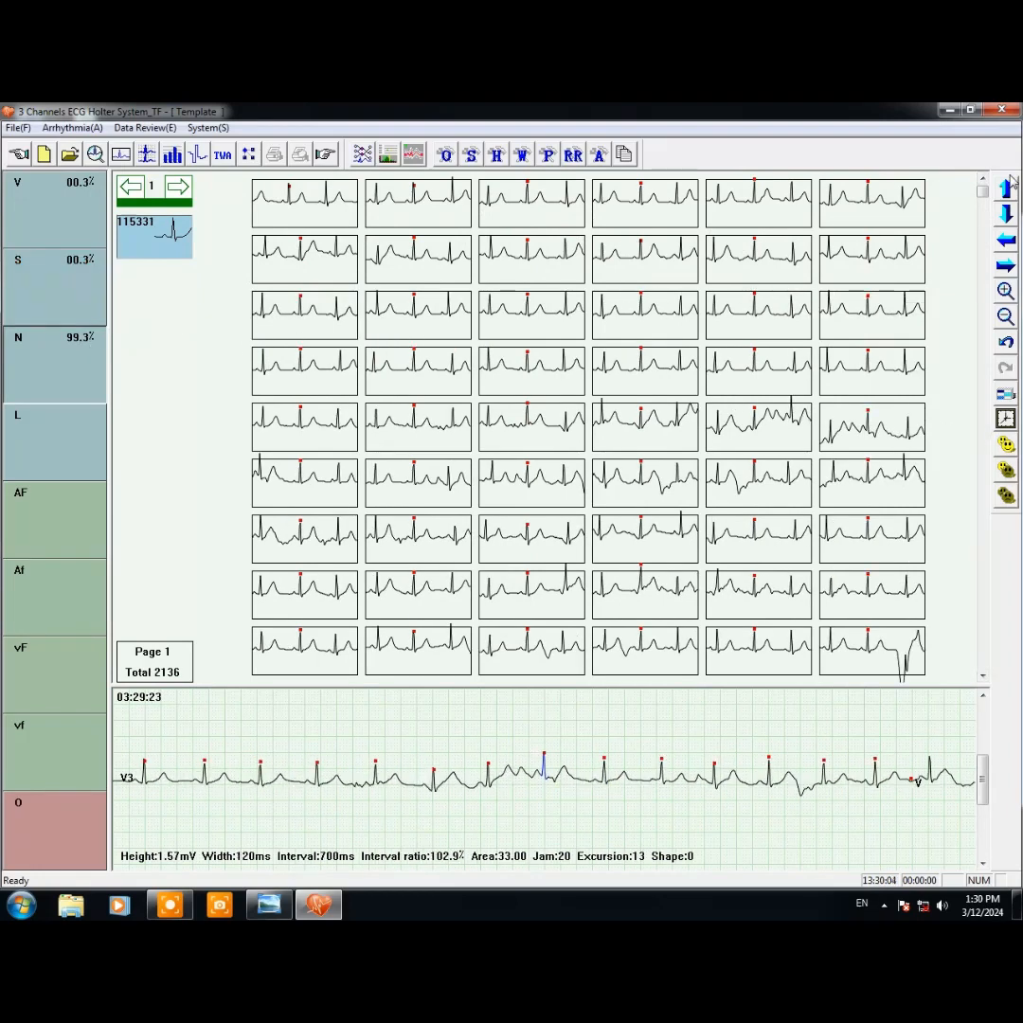
- Select the six N beats in the first two columns of rows two to four
click(330, 272)
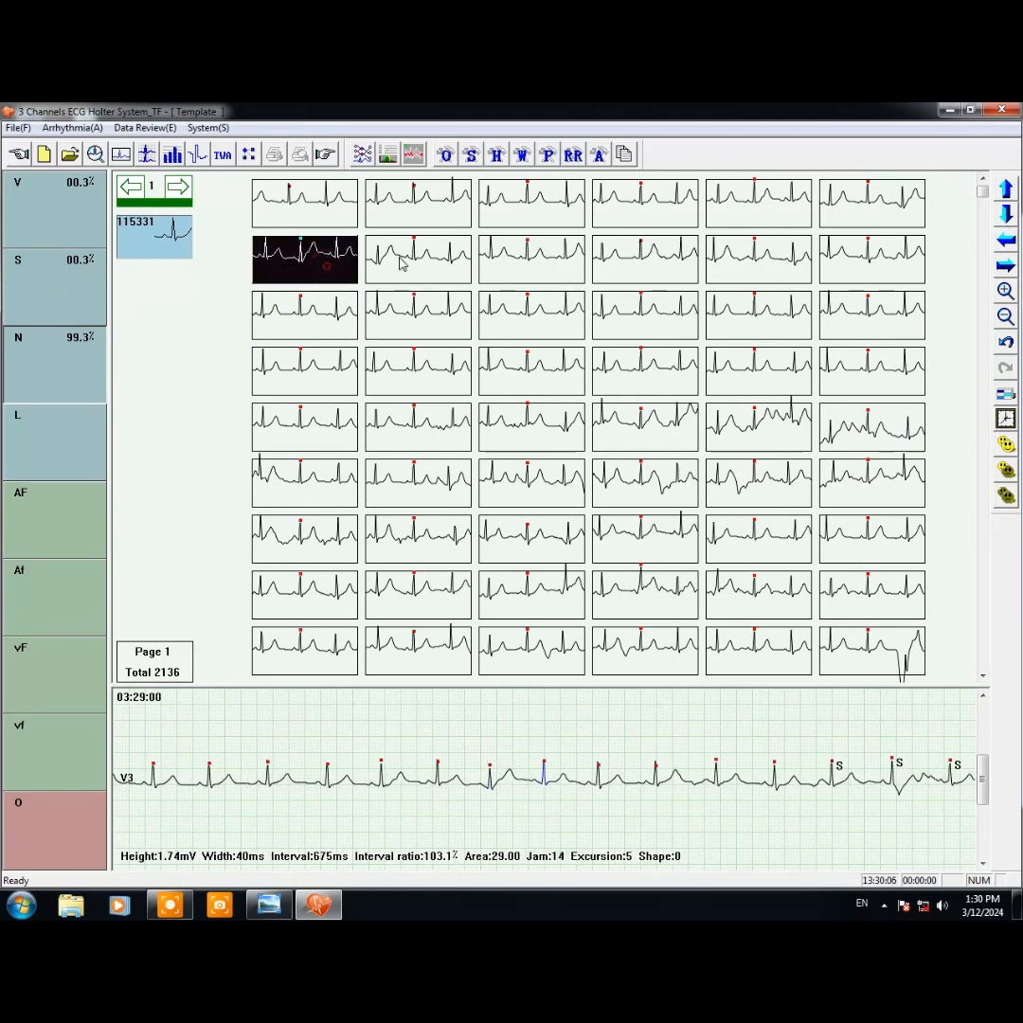
click(402, 265)
click(419, 322)
click(338, 331)
click(413, 380)
click(310, 376)
click(390, 382)
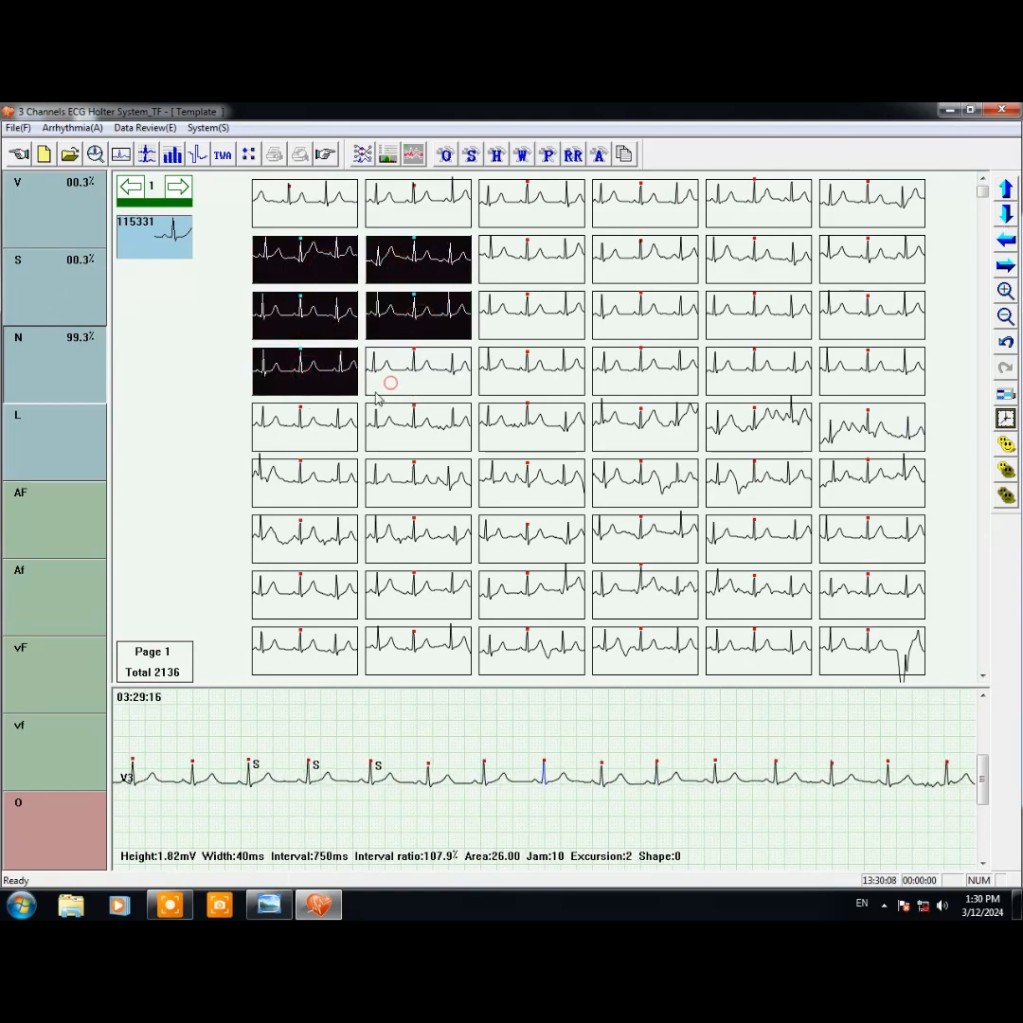
click(462, 379)
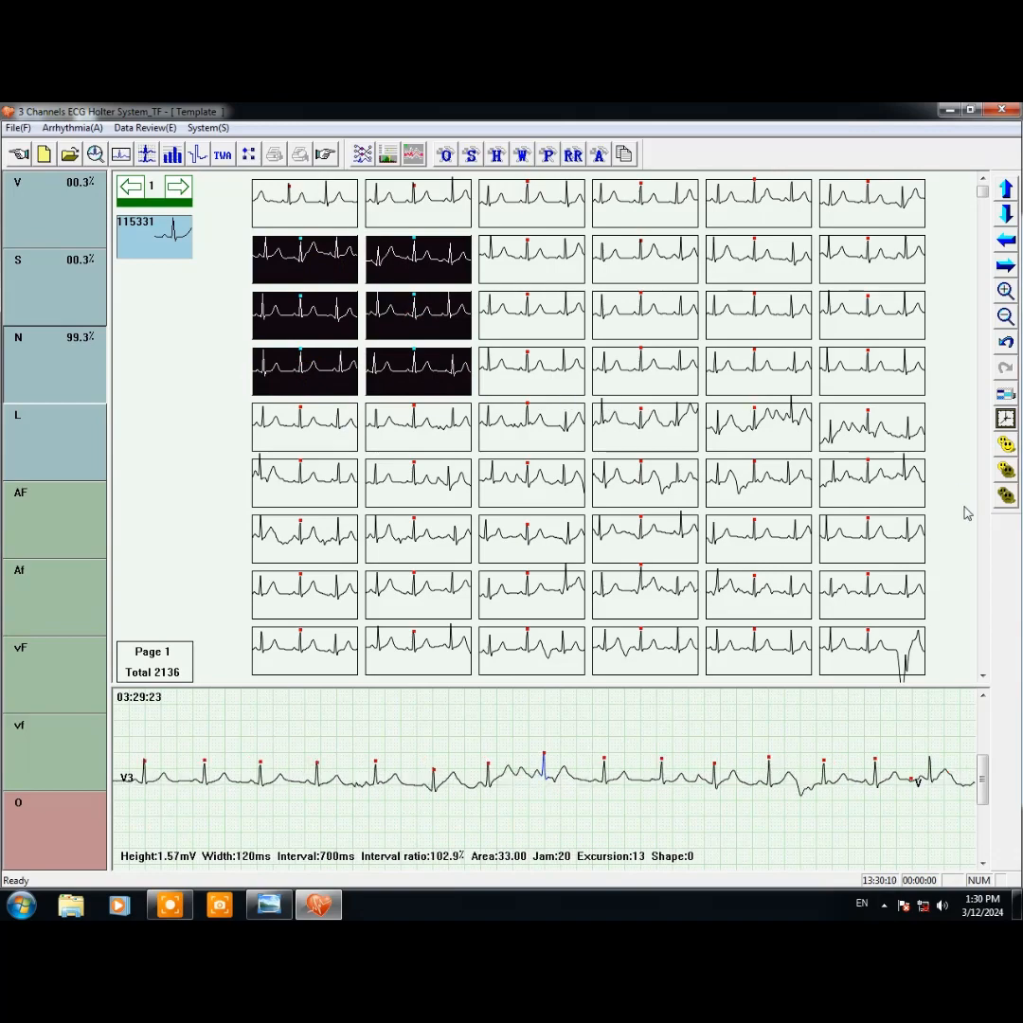
- Invert the beat selection, then select all beats and clear the selection
click(1007, 474)
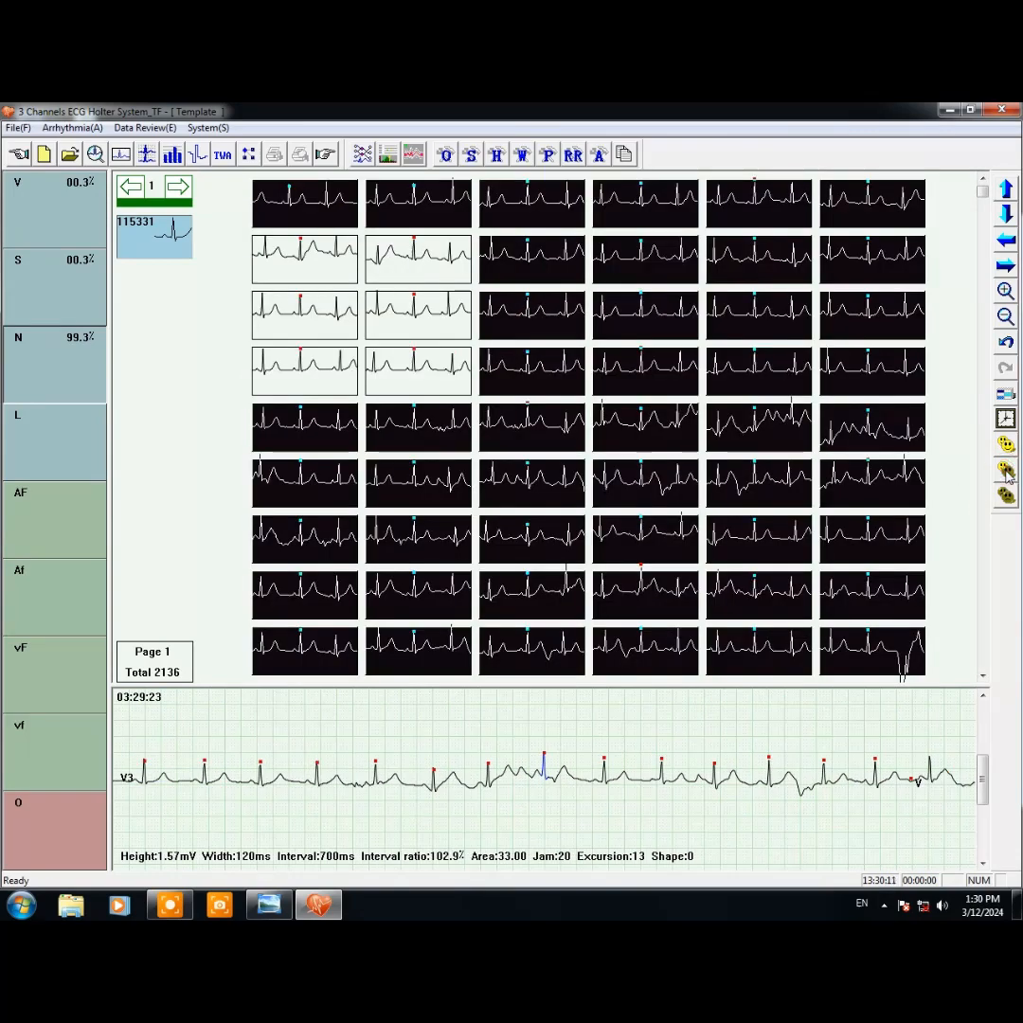
click(1007, 473)
click(1007, 473)
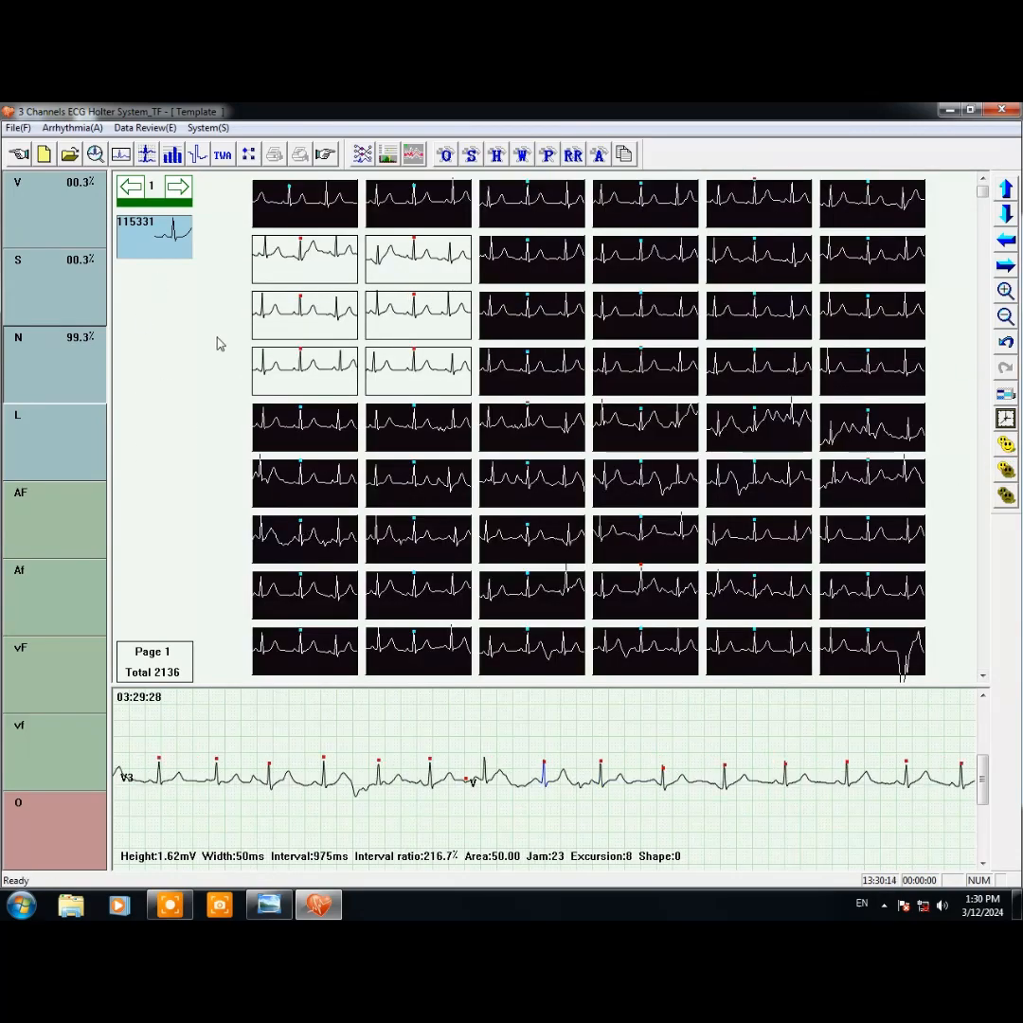
click(1007, 445)
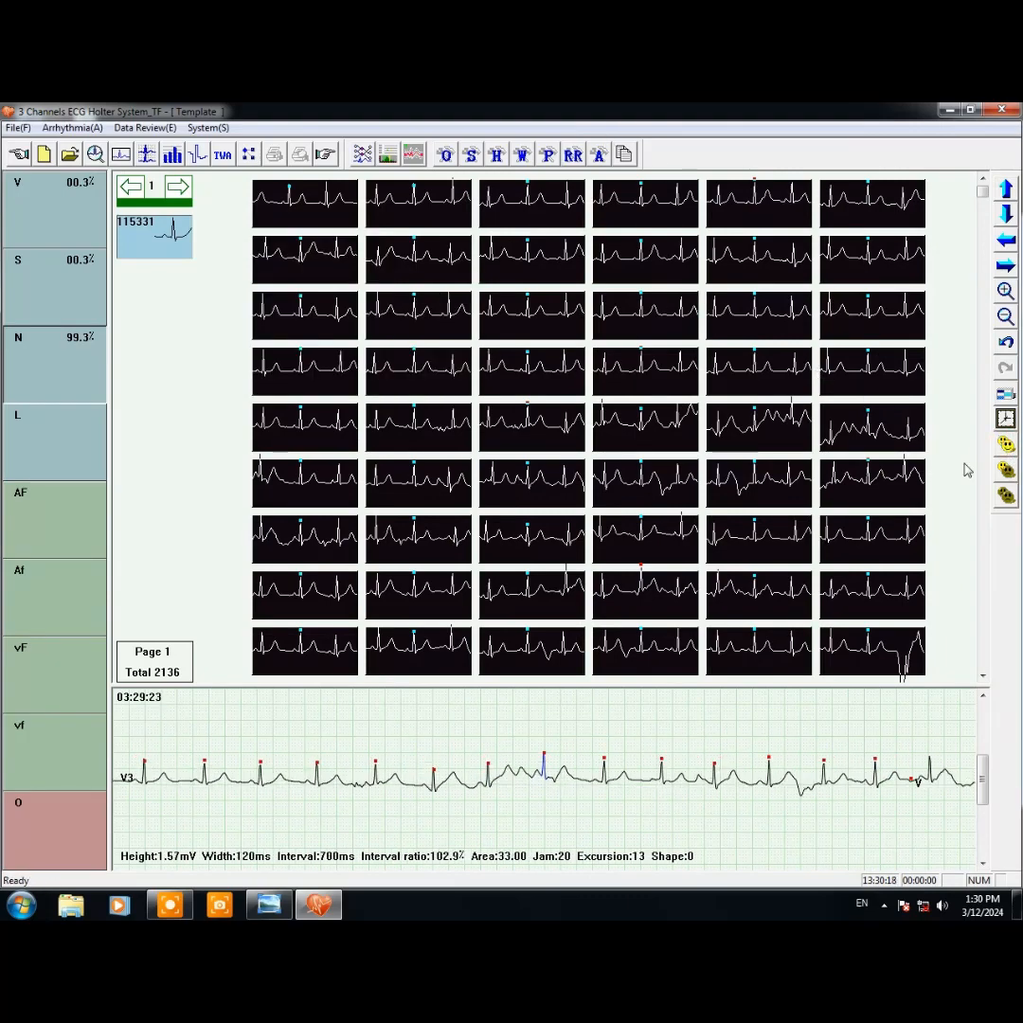
click(1006, 495)
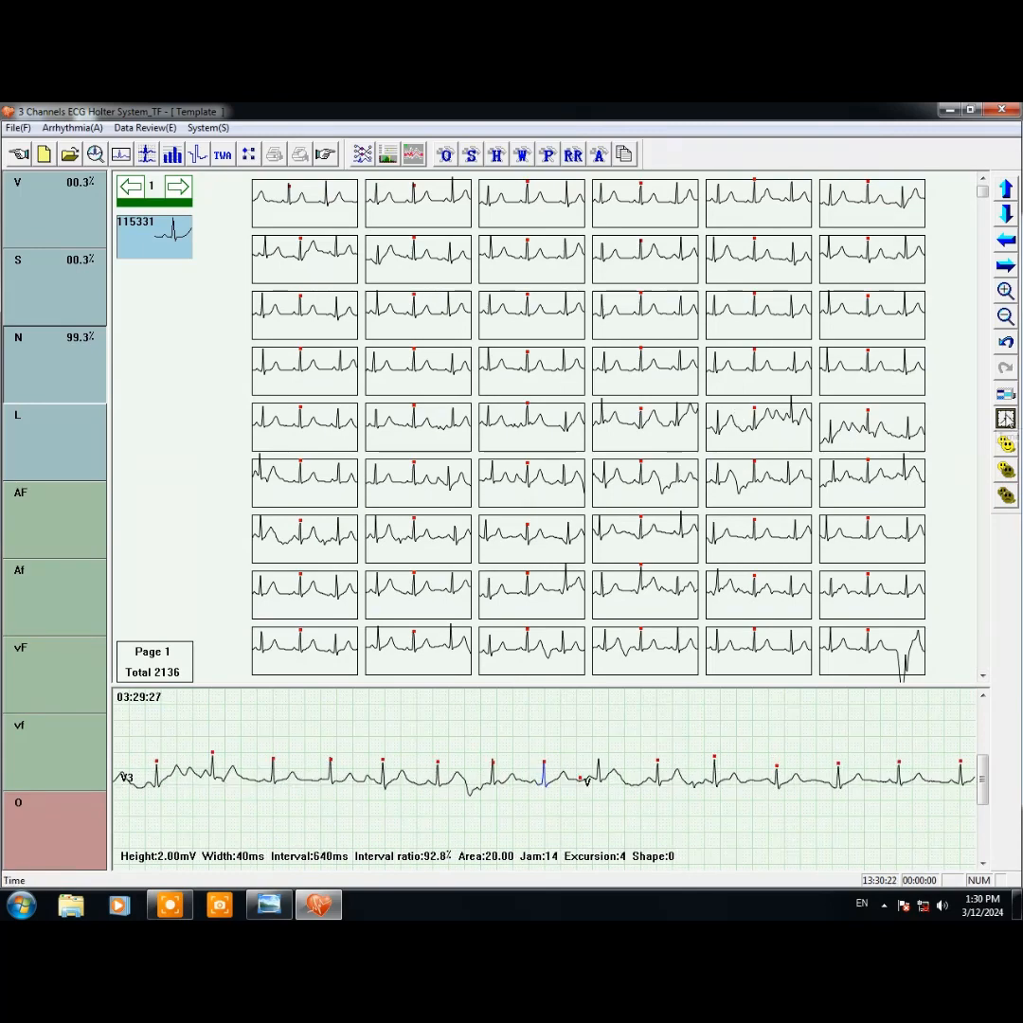
- Show the time on every beat strip, shift the waveforms down and right, and zoom them in and back out
click(1006, 419)
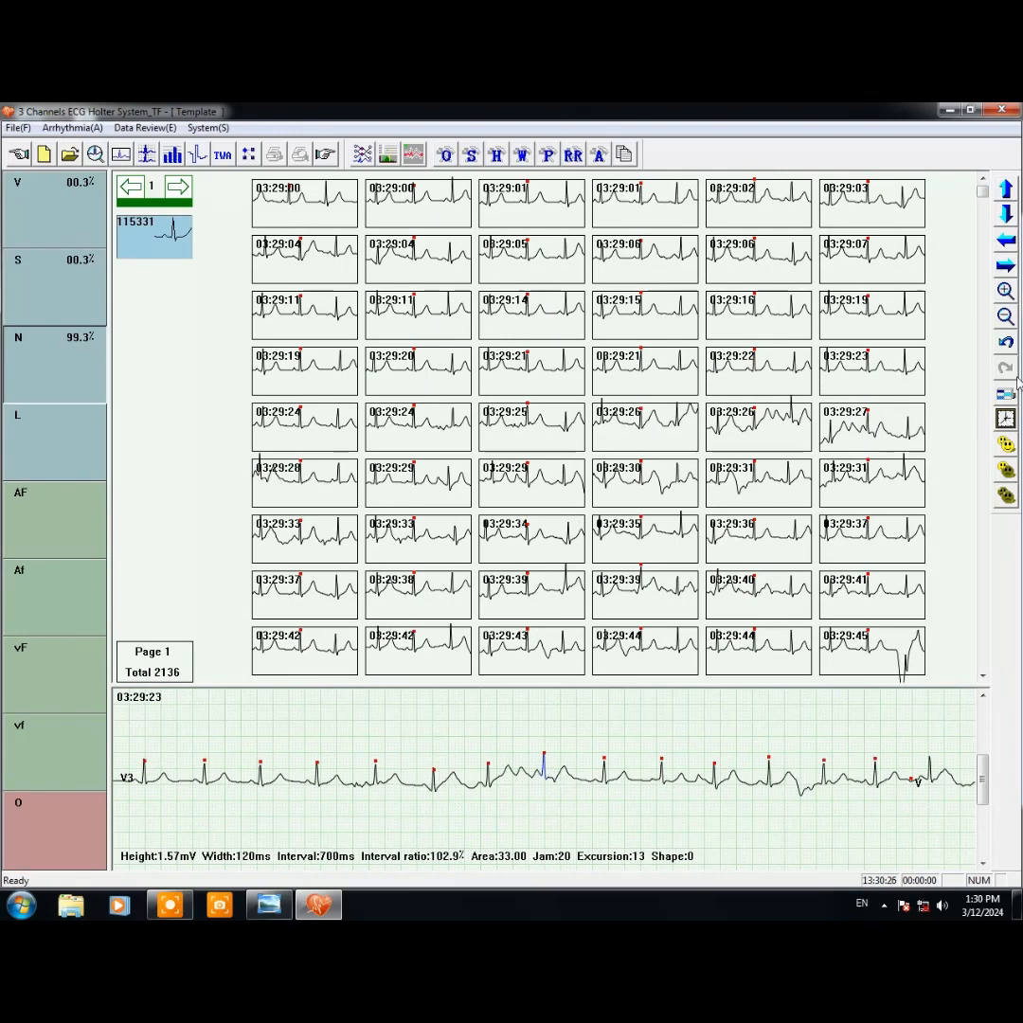
click(1006, 213)
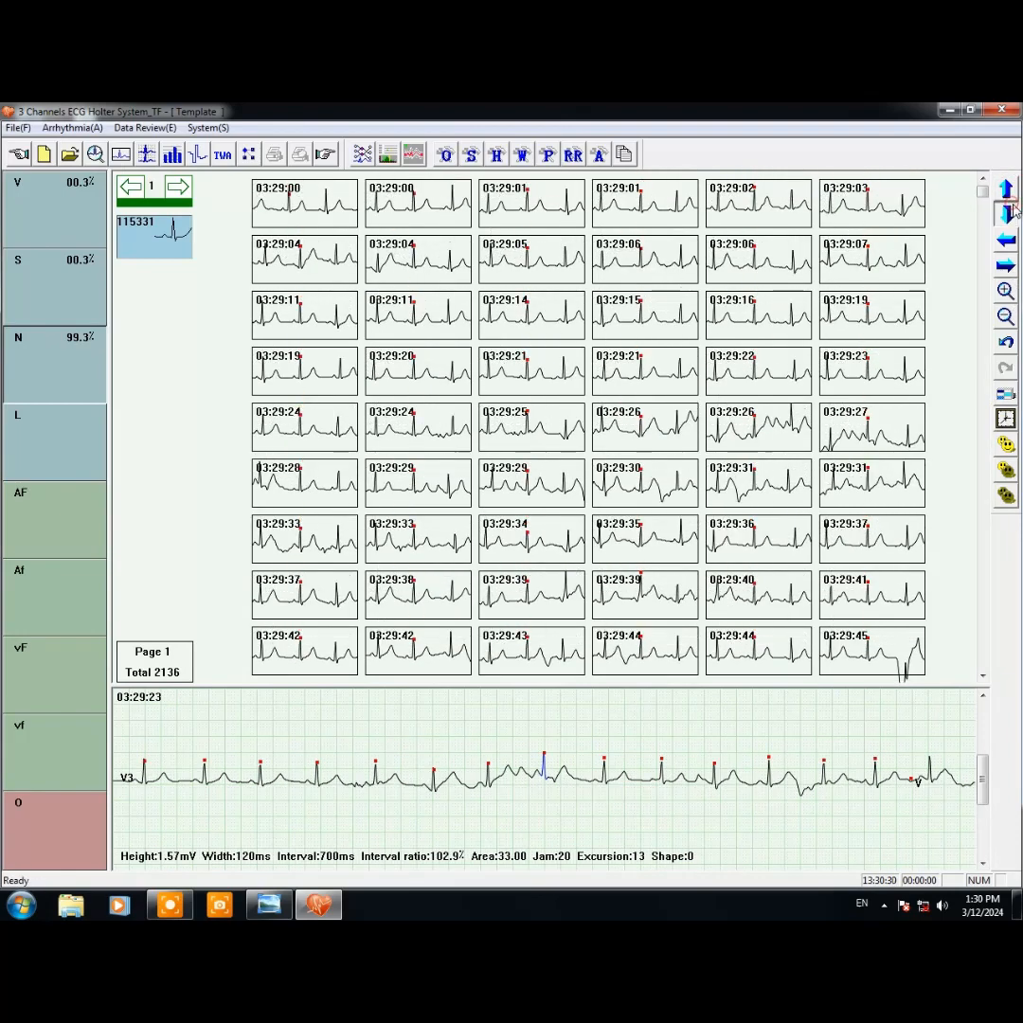
click(1005, 266)
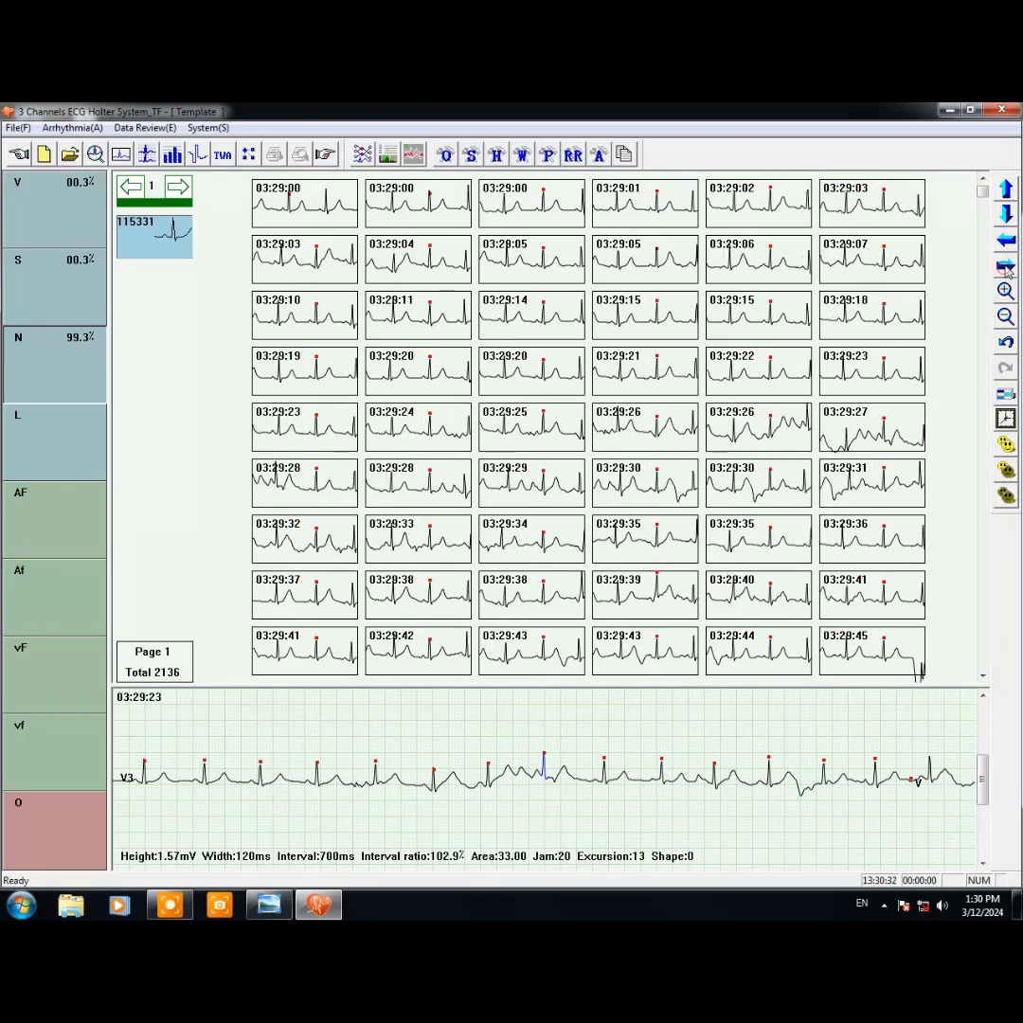
click(1006, 290)
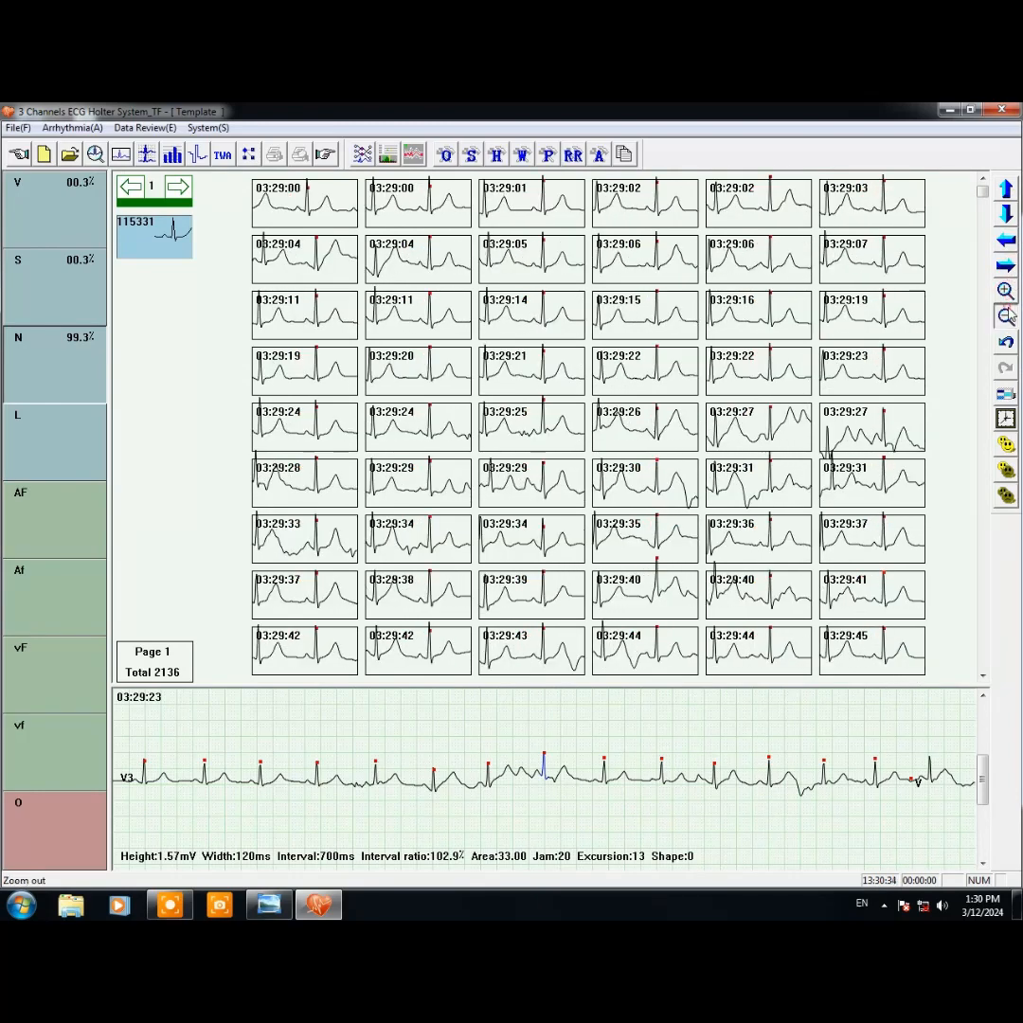
click(1006, 316)
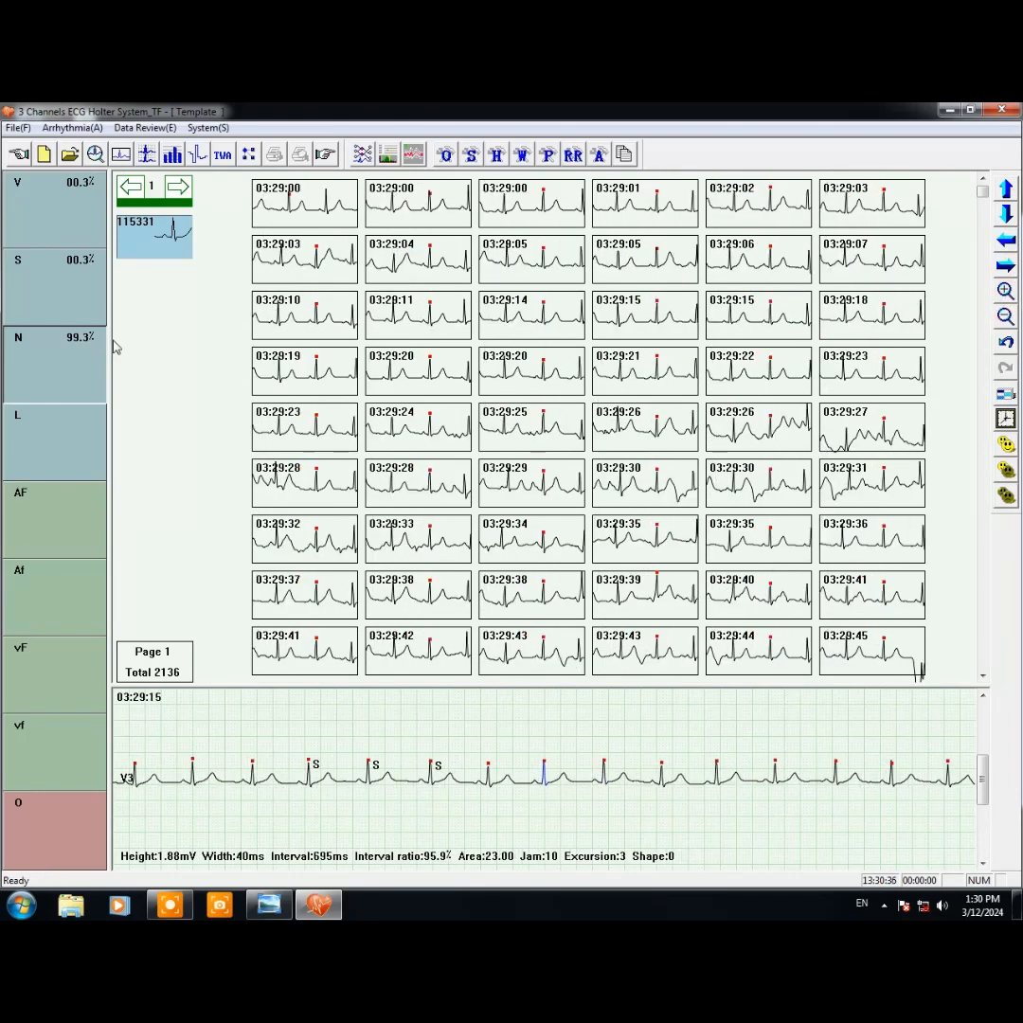
- Select 24 scattered N beats on the first page, between 03:29:00 and 03:29:45, and reclassify them as V beats
click(309, 378)
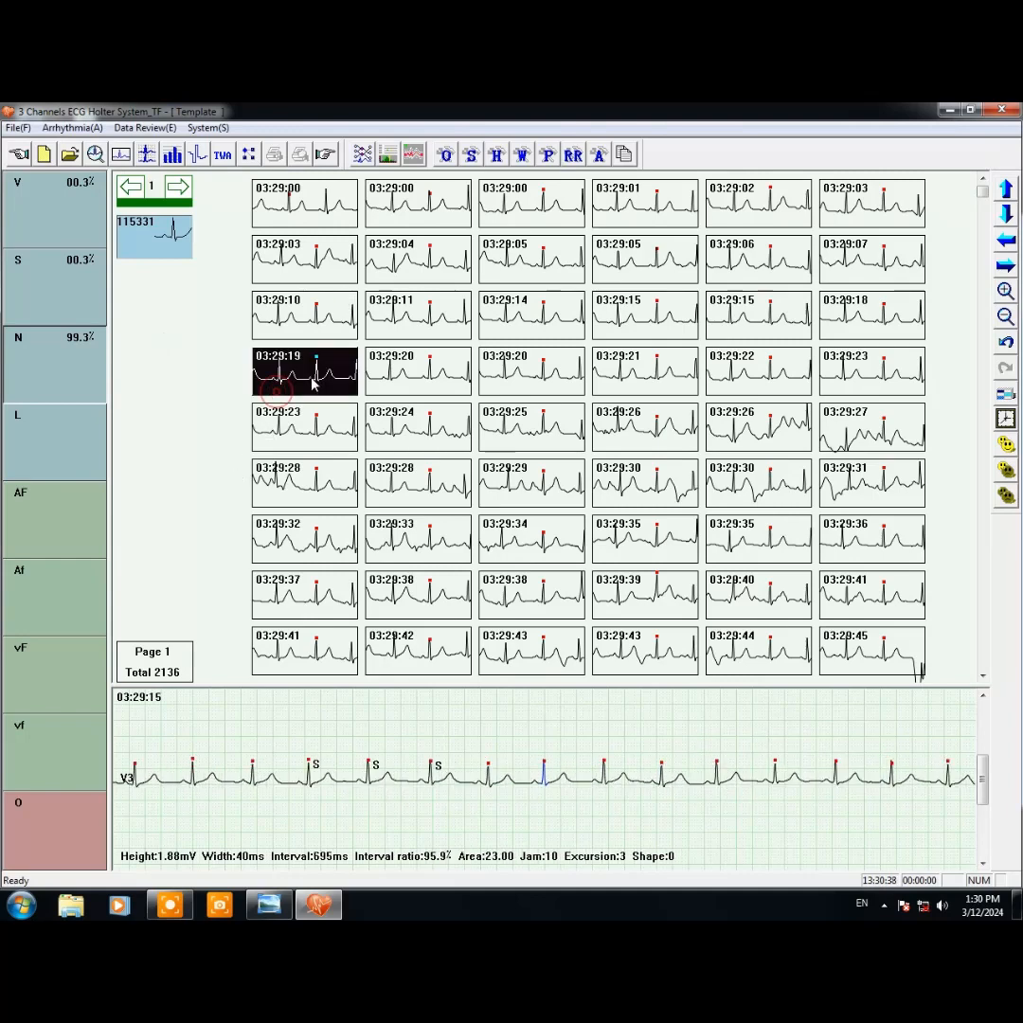
click(441, 388)
click(443, 390)
click(450, 437)
click(416, 374)
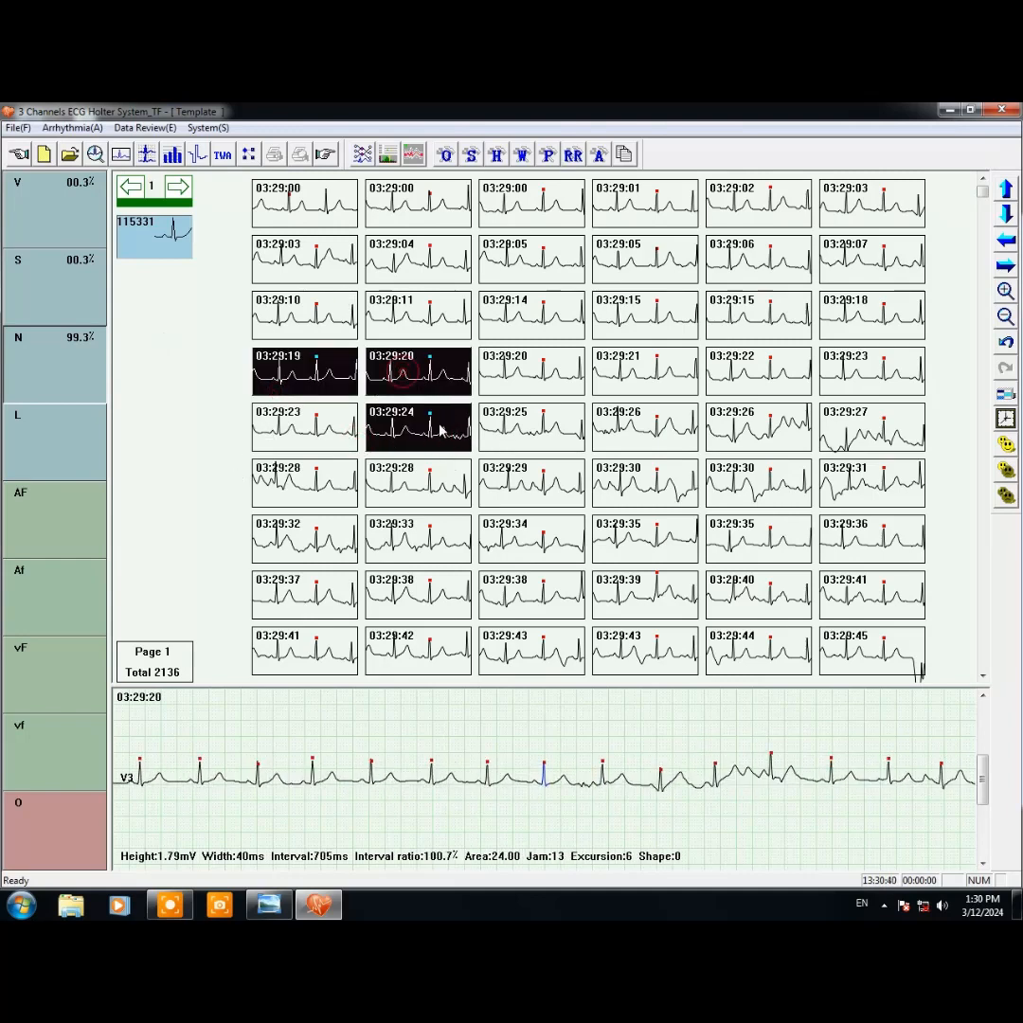
click(417, 431)
click(303, 431)
click(303, 540)
click(493, 581)
click(417, 591)
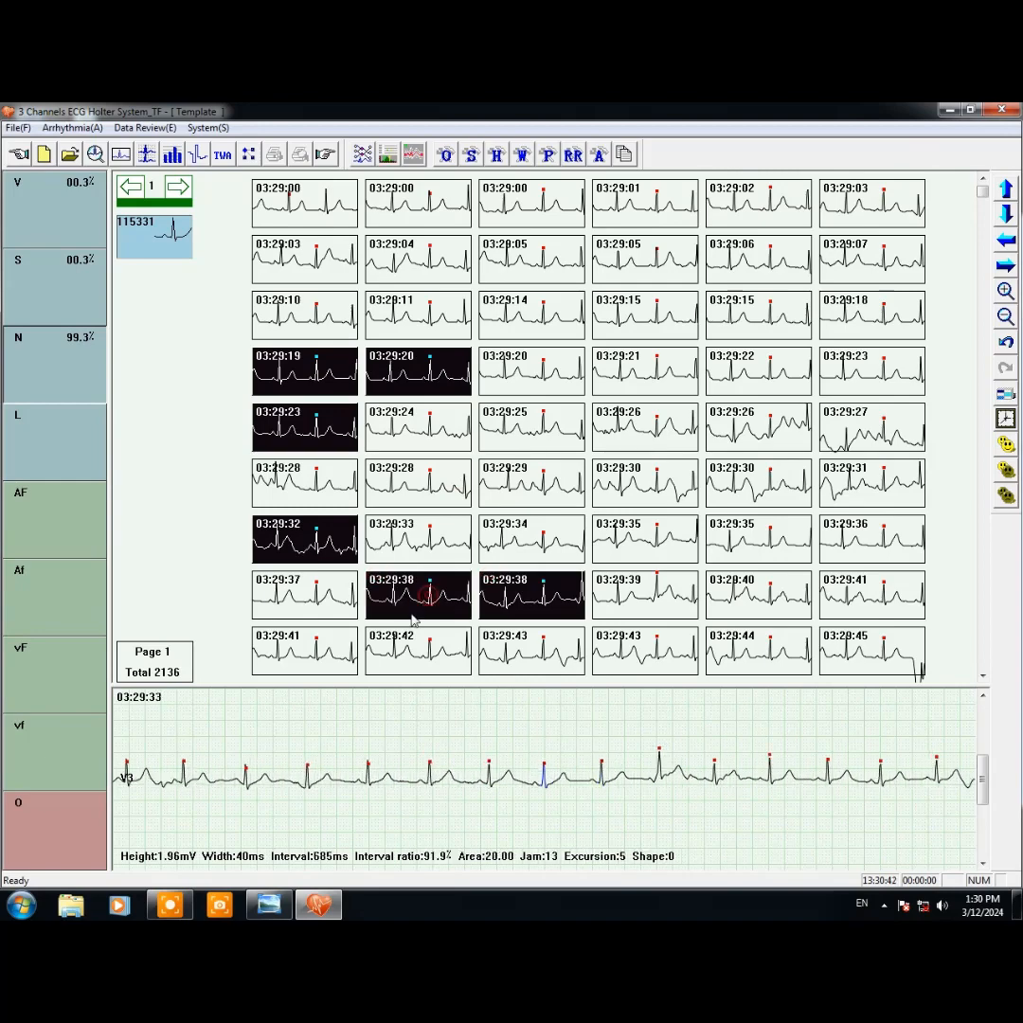
click(416, 649)
click(303, 649)
click(339, 589)
click(416, 540)
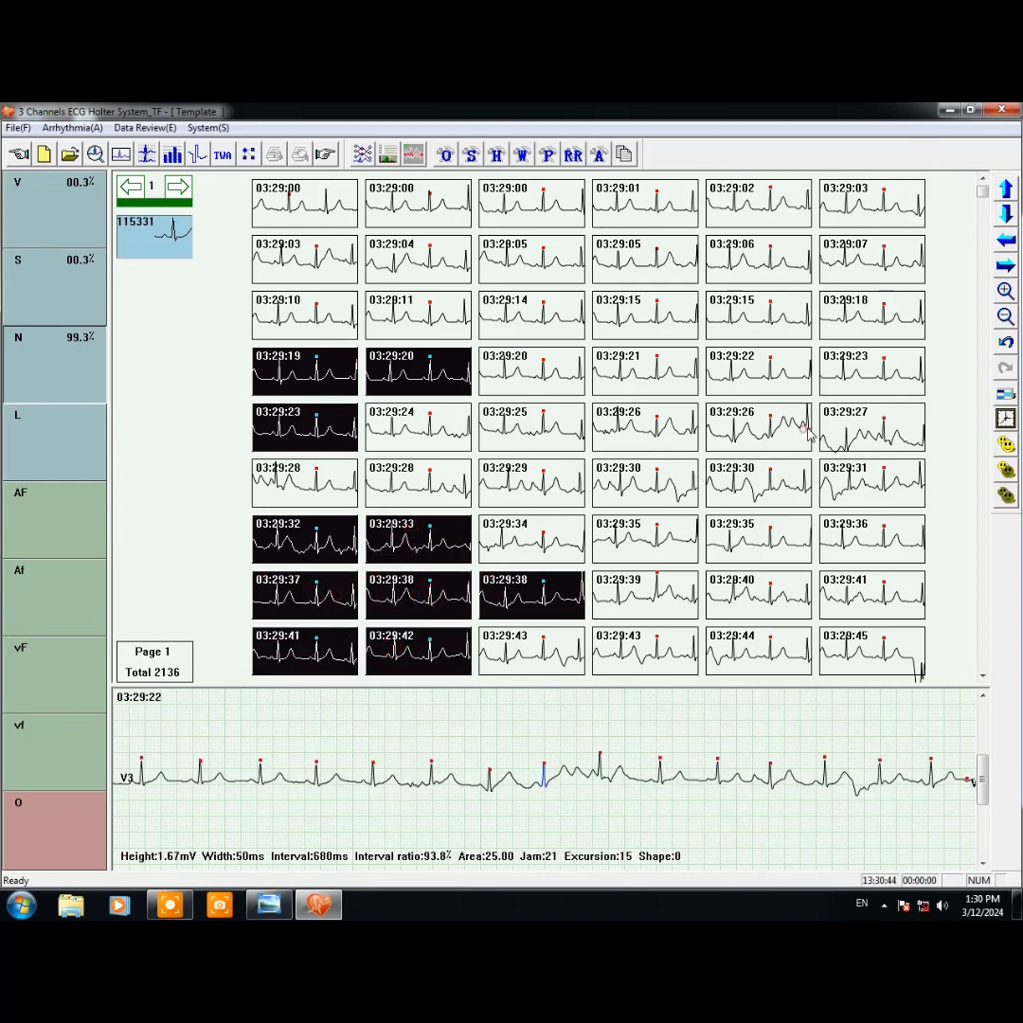
click(757, 426)
click(758, 315)
click(758, 261)
click(654, 270)
click(549, 220)
click(547, 261)
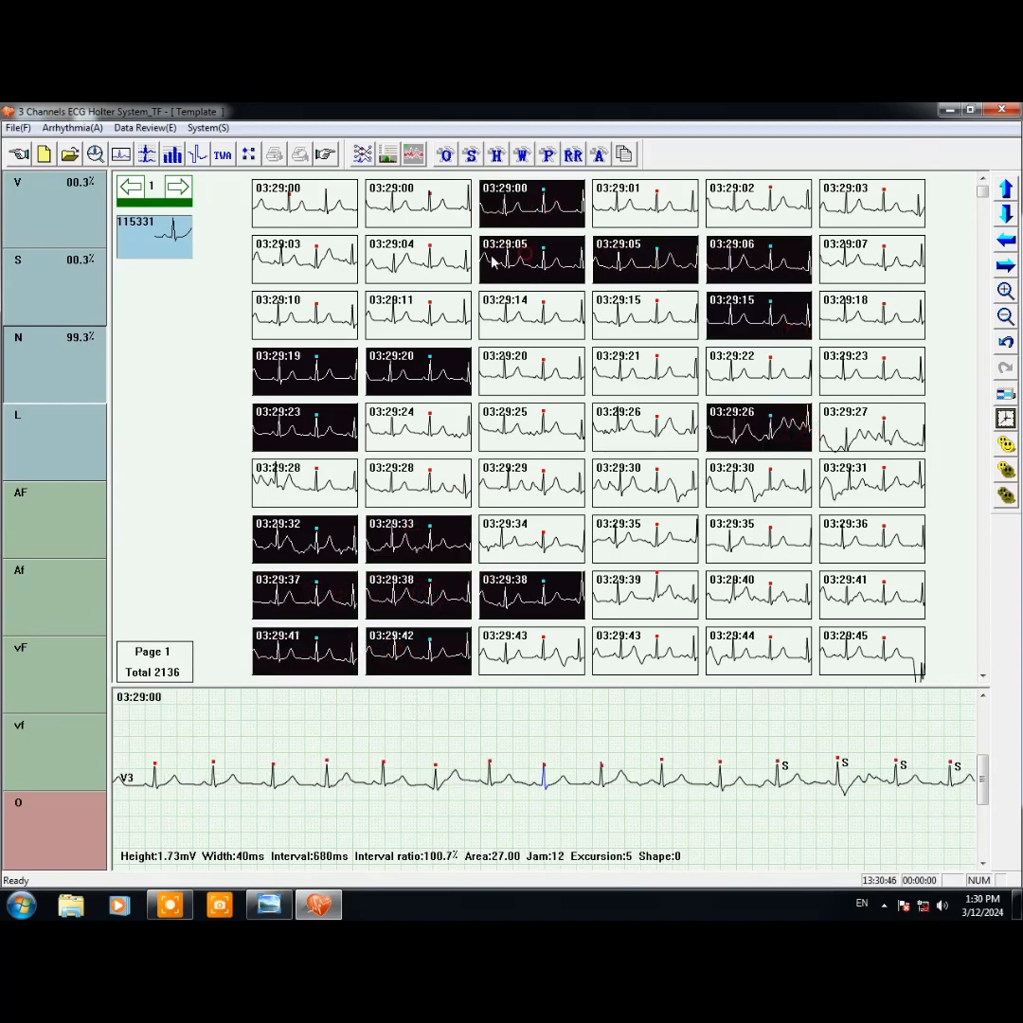
click(673, 574)
click(762, 595)
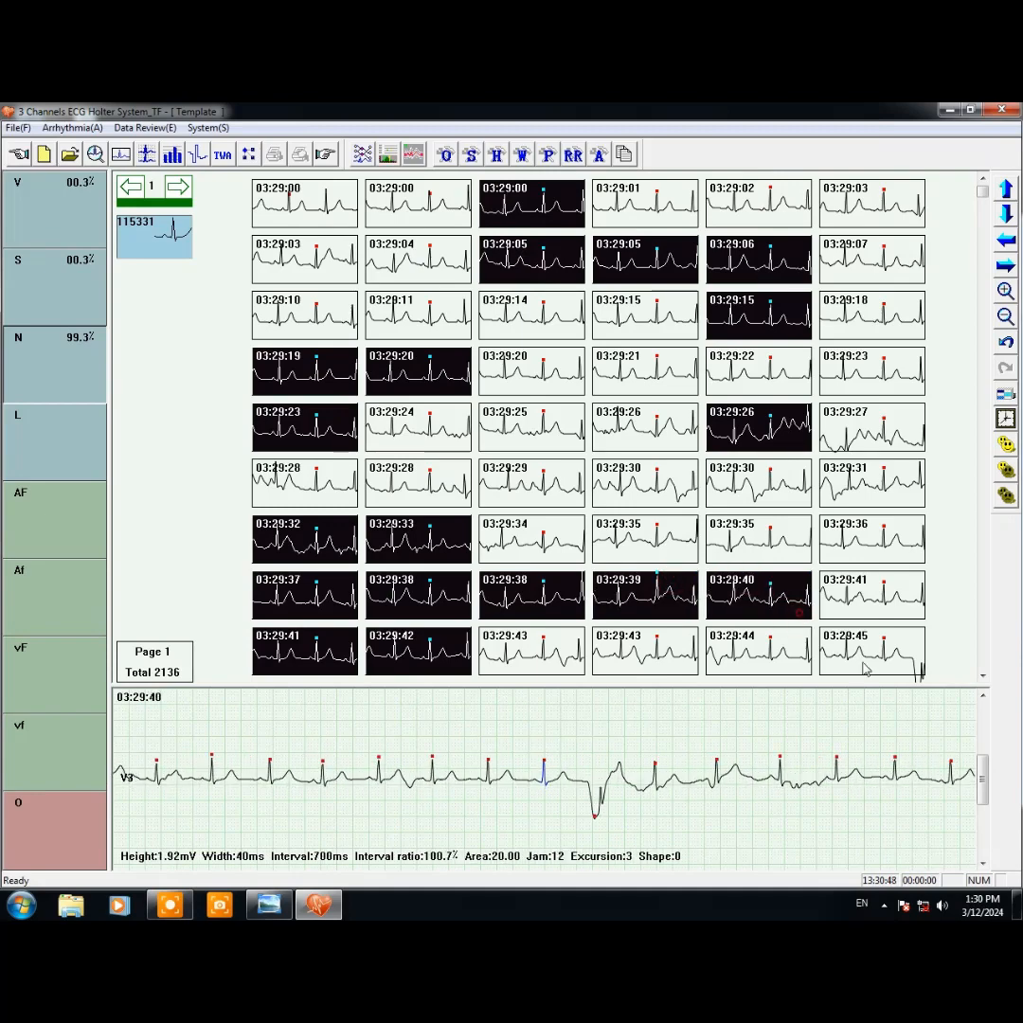
click(871, 651)
click(576, 479)
click(576, 480)
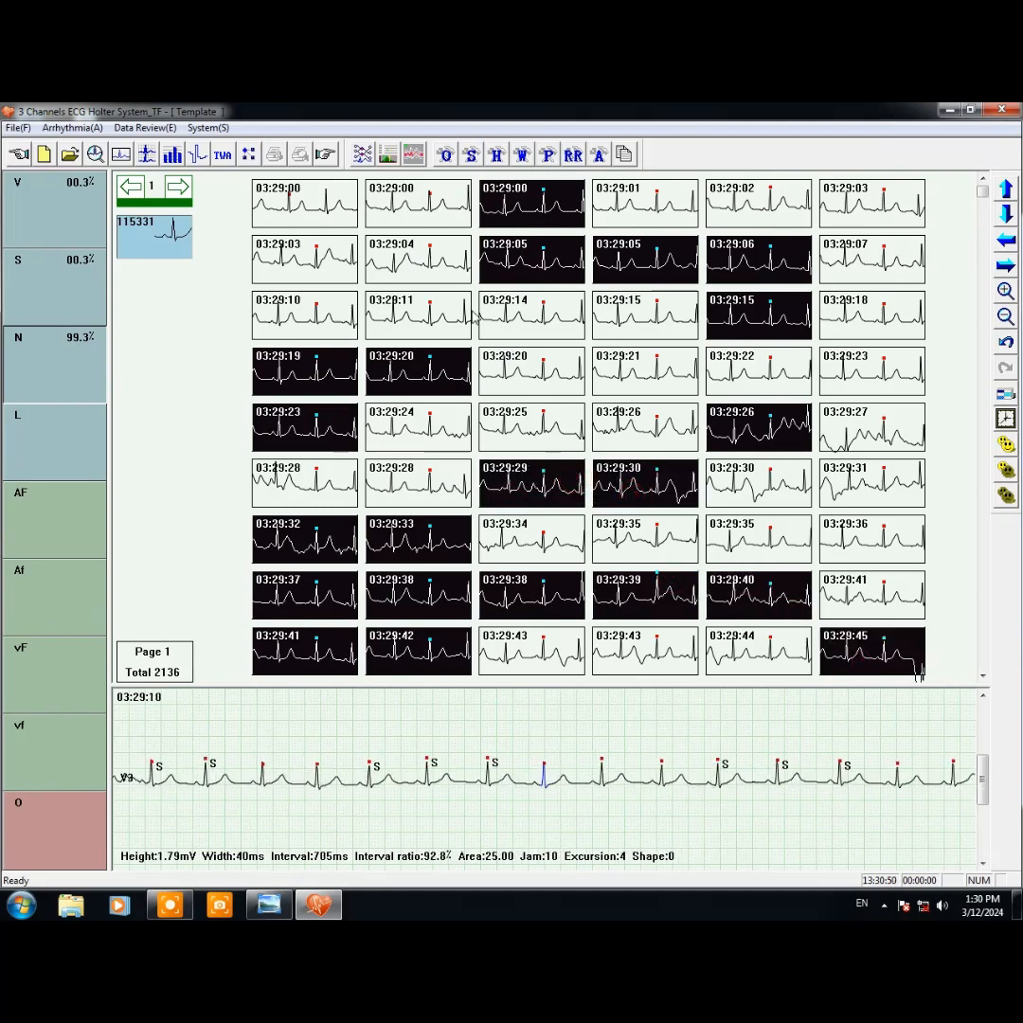
click(308, 257)
click(311, 213)
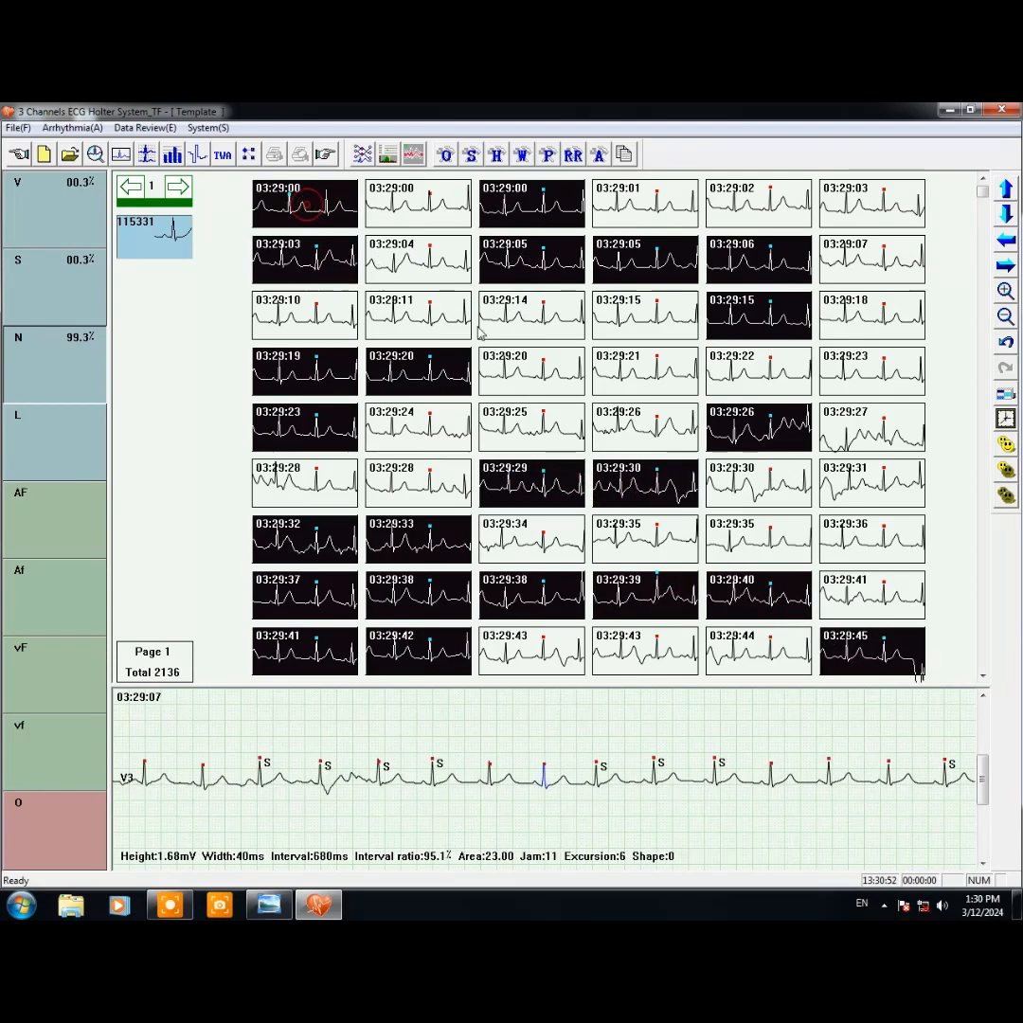
click(547, 323)
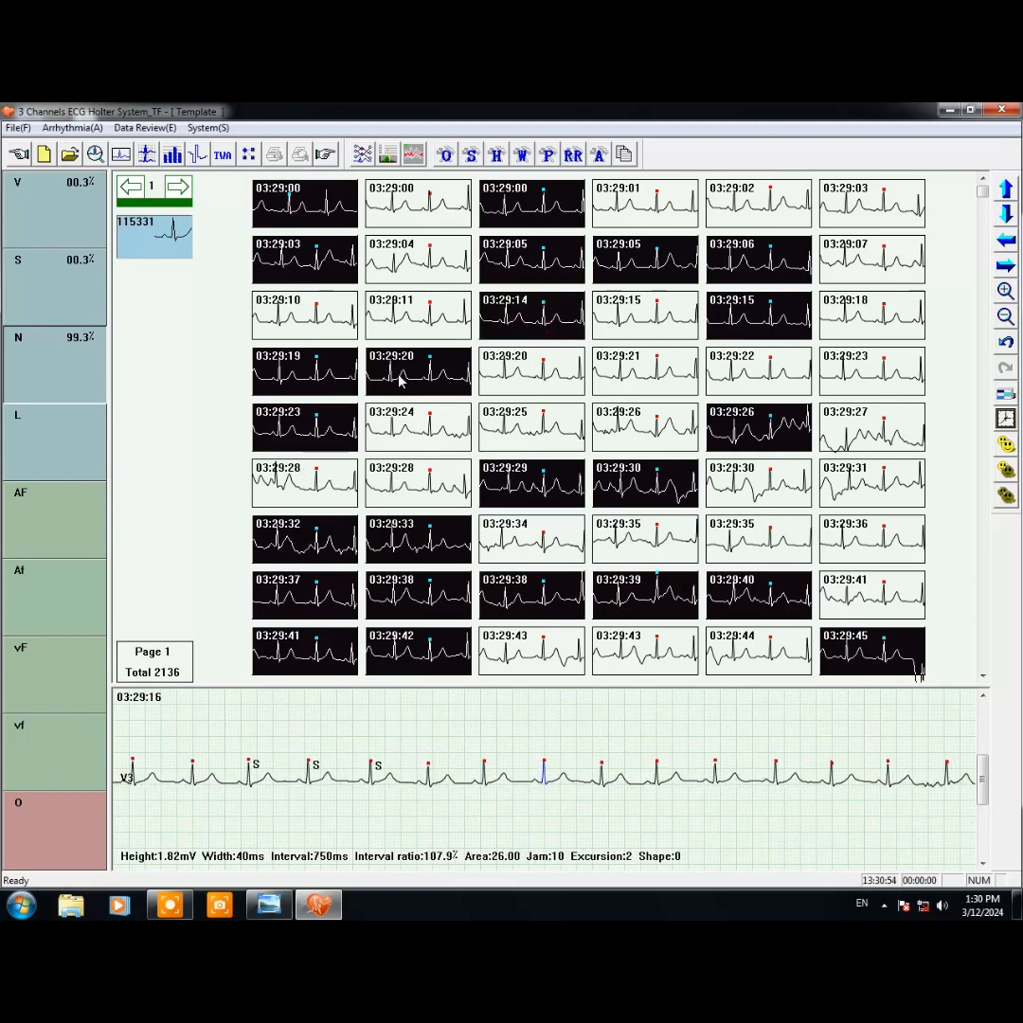
click(59, 208)
click(61, 209)
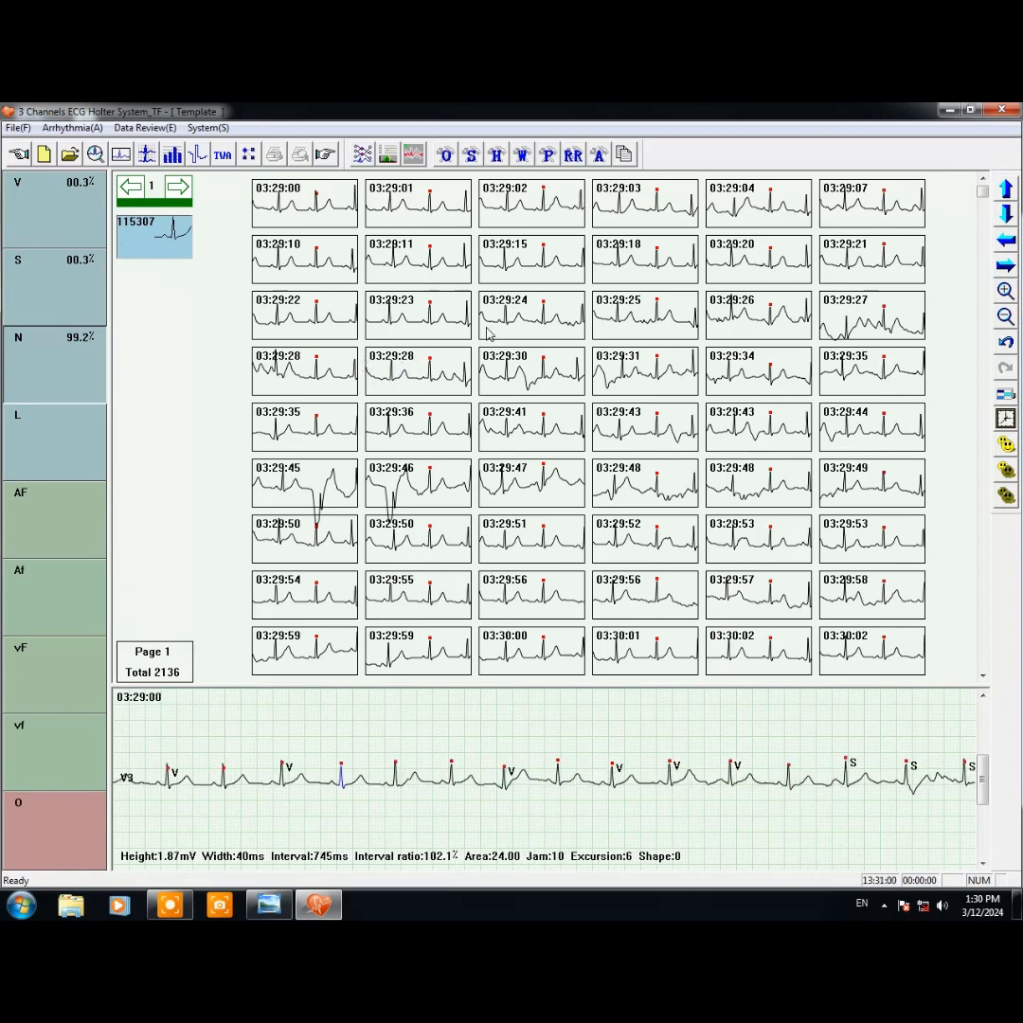
- Open the Order Replay view, go to about 05:41 and display single lead V1
click(121, 154)
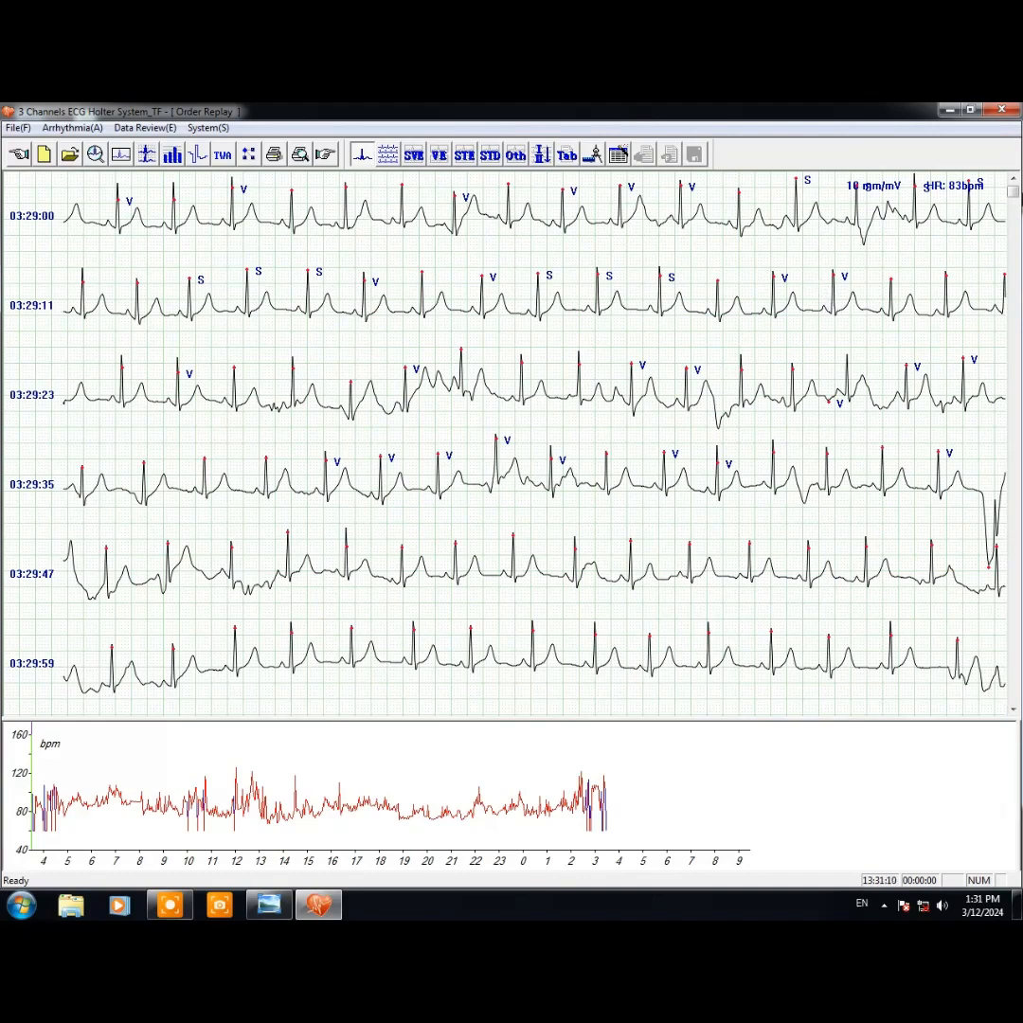
drag(1012, 190, 481, 299)
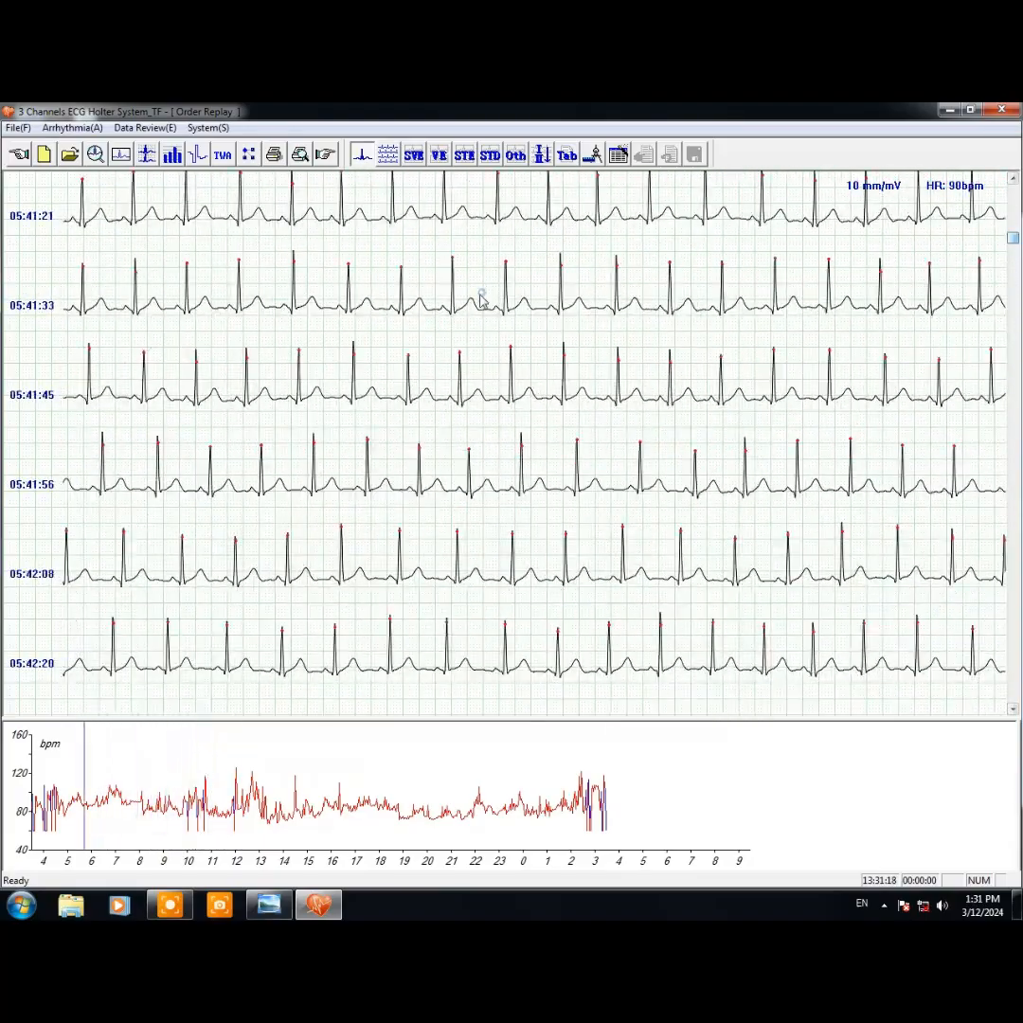
right_click(481, 299)
mouse_move(597, 347)
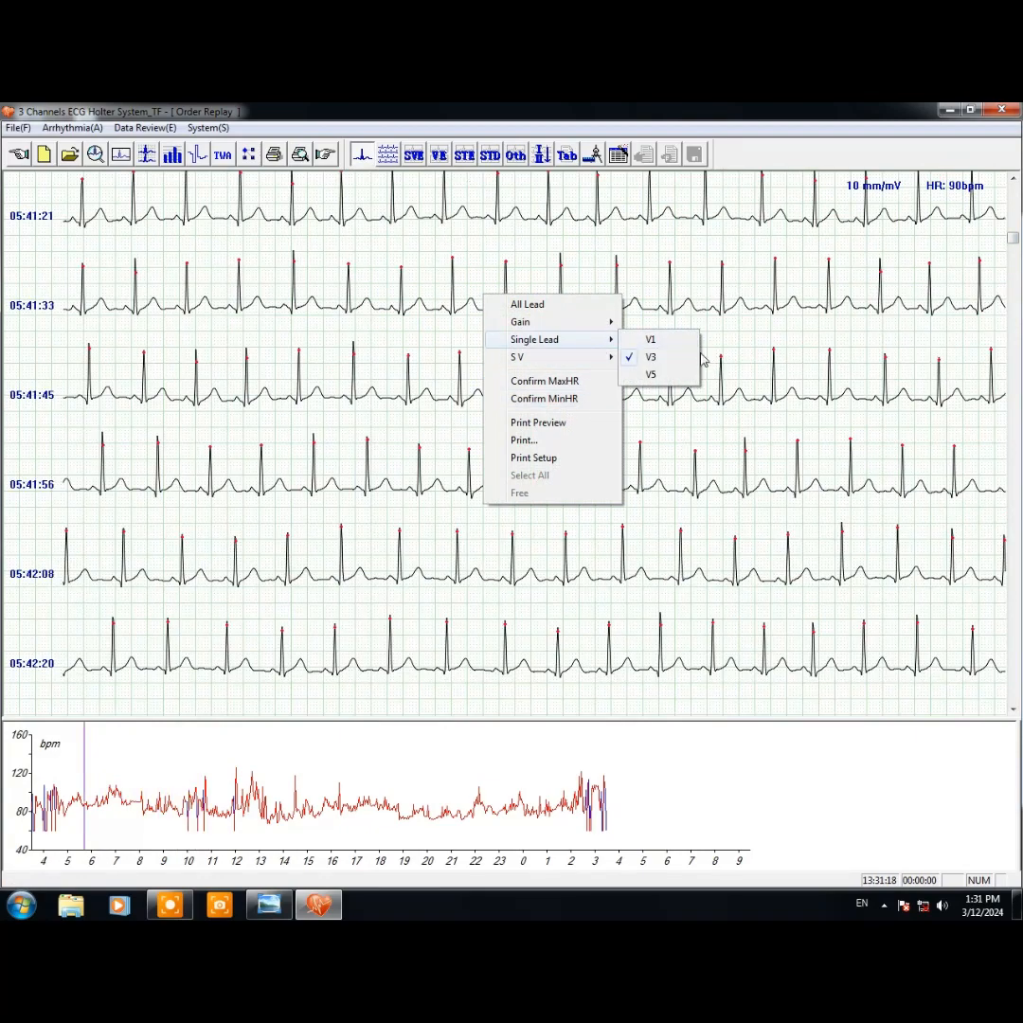
click(663, 340)
- Switch the displayed single lead to V5
right_click(670, 374)
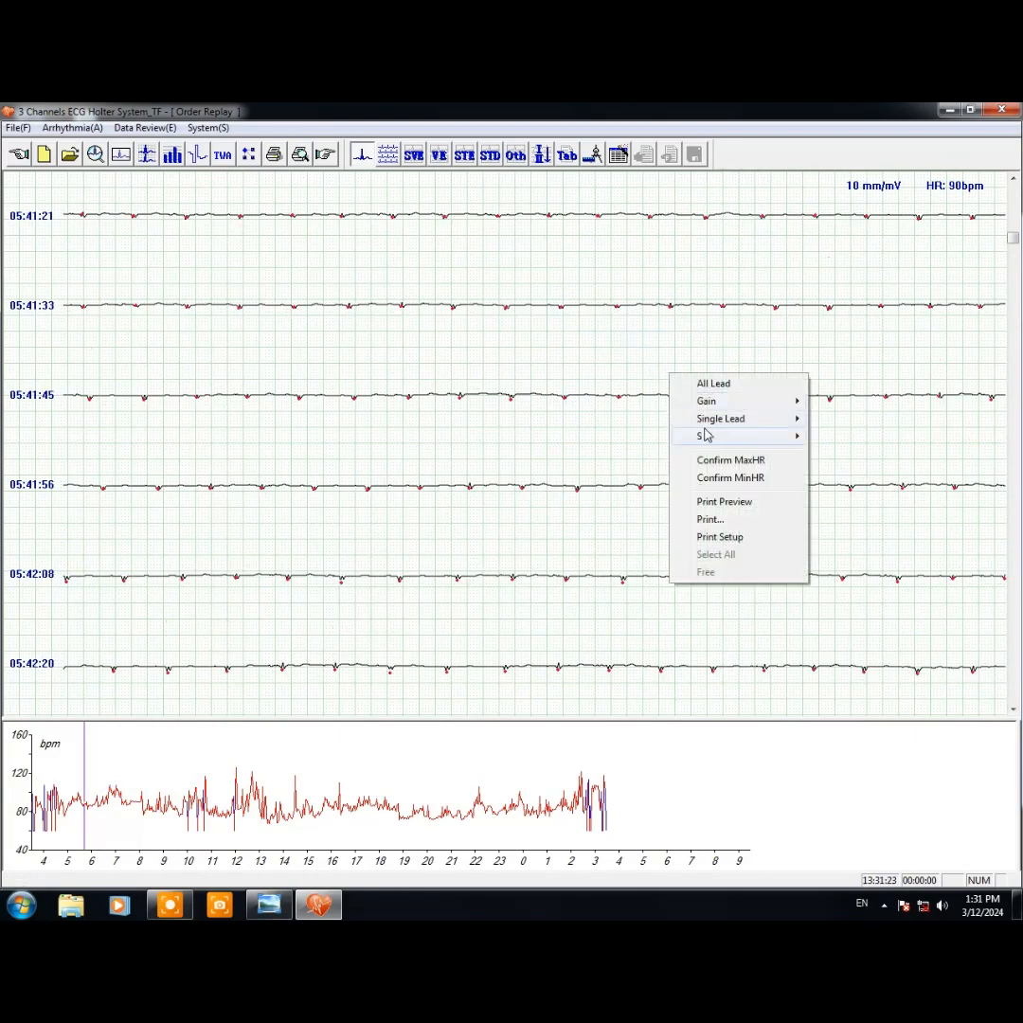
mouse_move(738, 418)
click(864, 453)
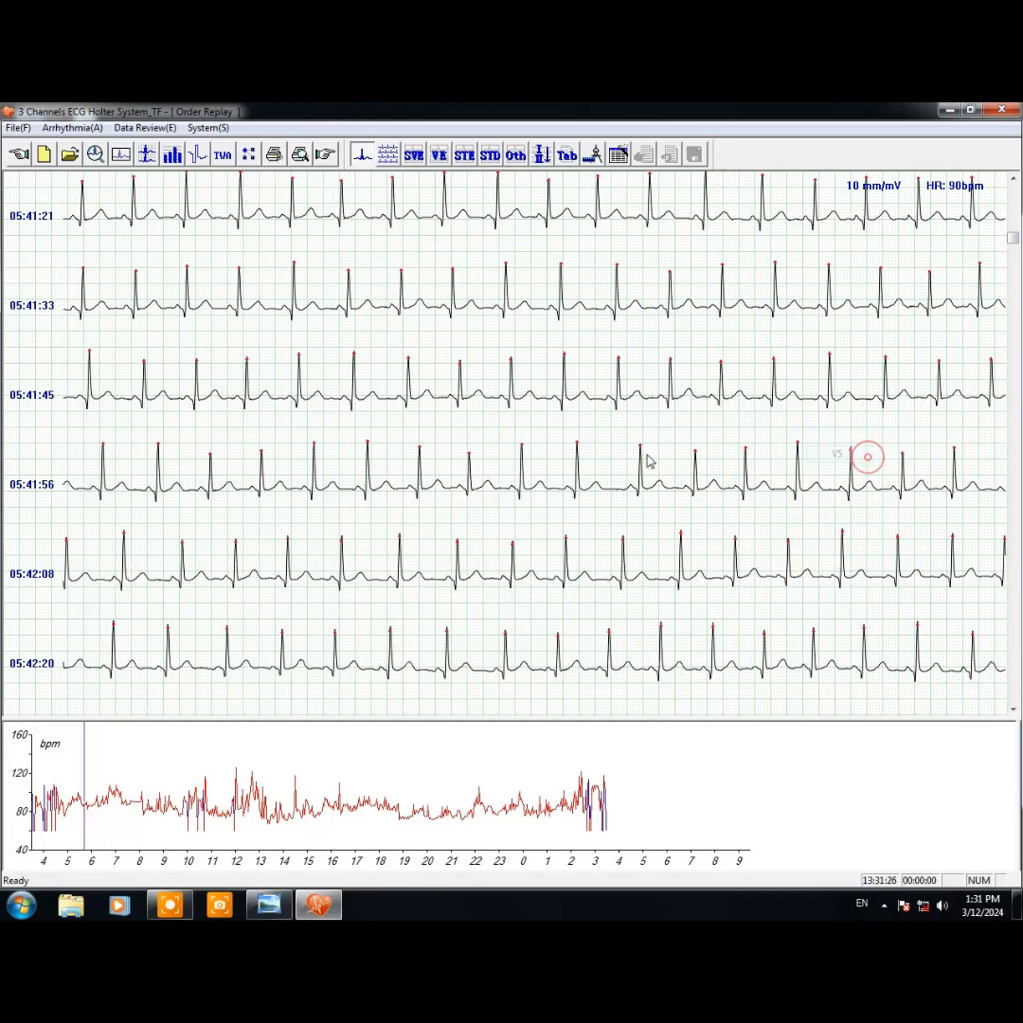
- Switch the displayed single lead to V3 and return to the start of the recording at 03:29:00
right_click(449, 390)
mouse_move(556, 437)
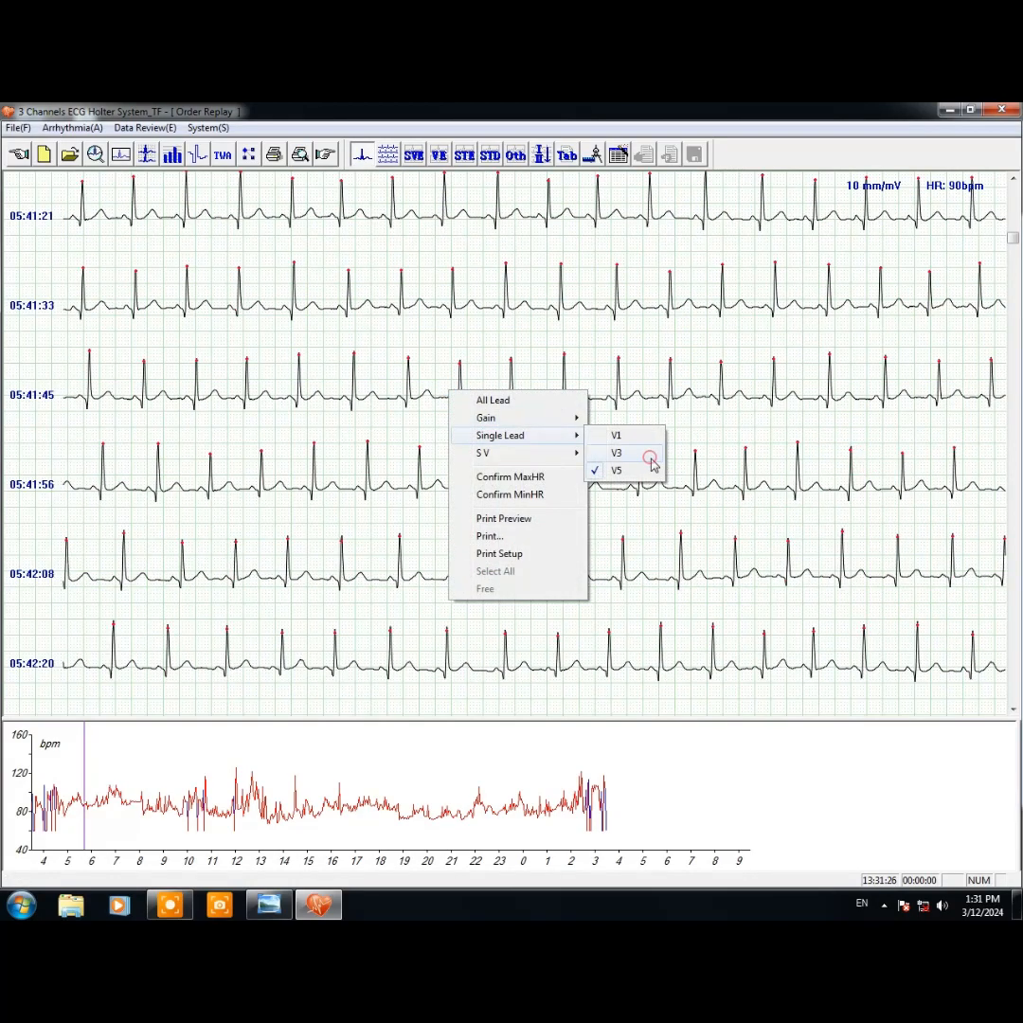
click(651, 460)
right_click(417, 417)
click(628, 316)
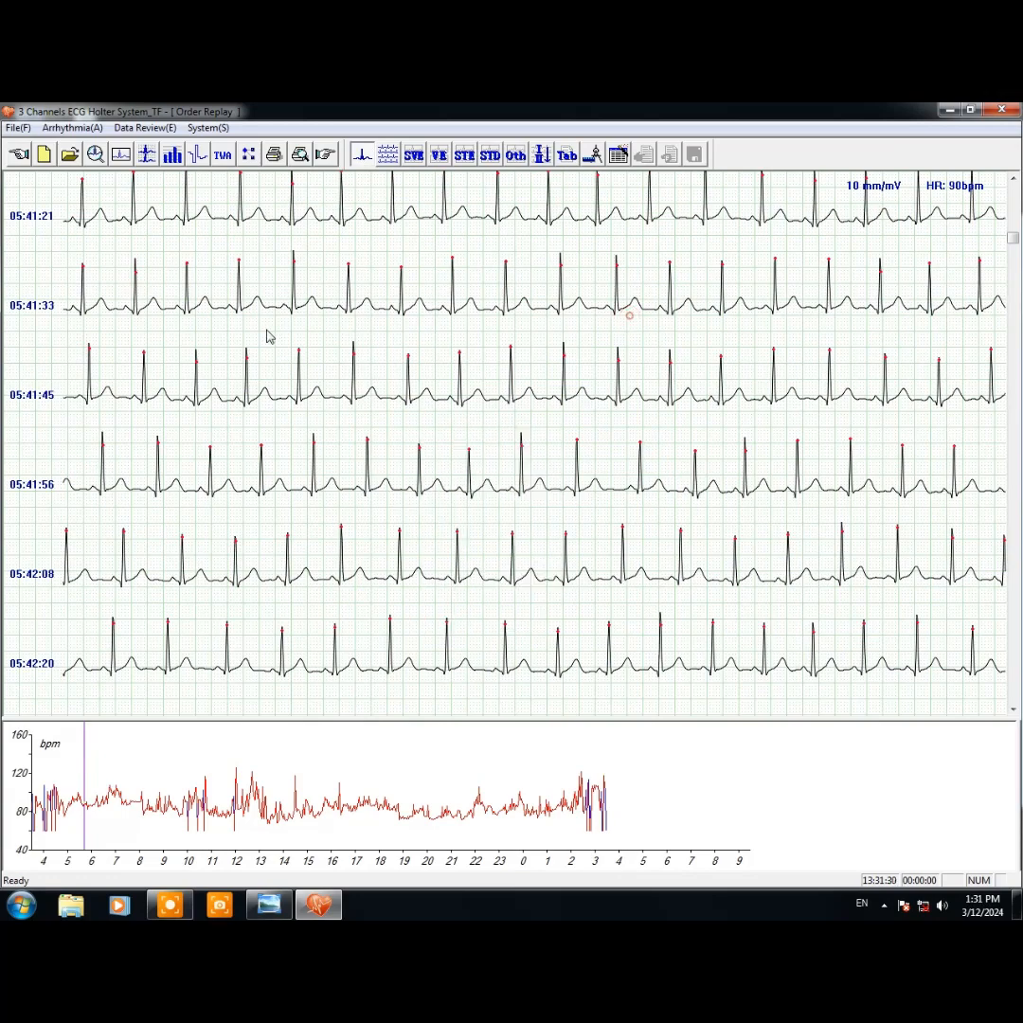
drag(1013, 238, 1007, 185)
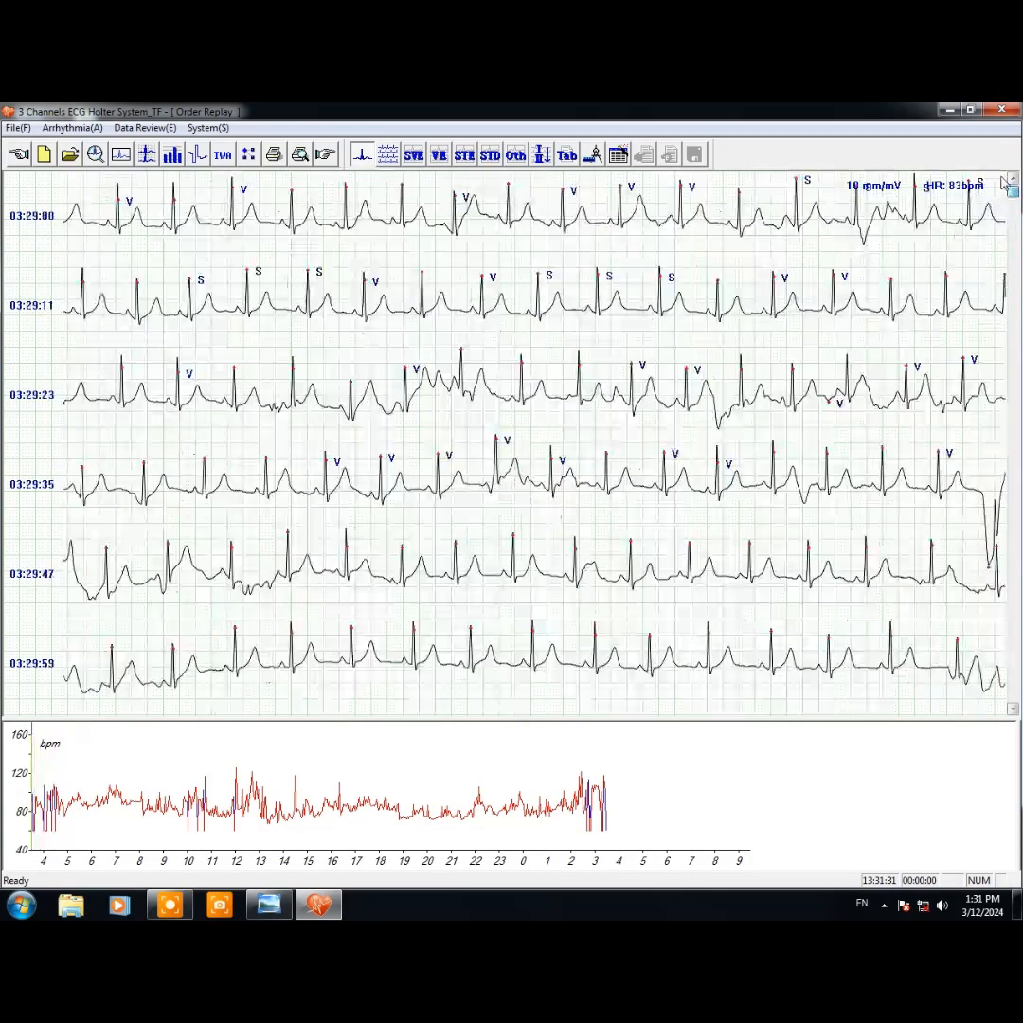
- Display all three leads at the start of the recording at 03:29:00, and return to the single-lead page view
click(388, 155)
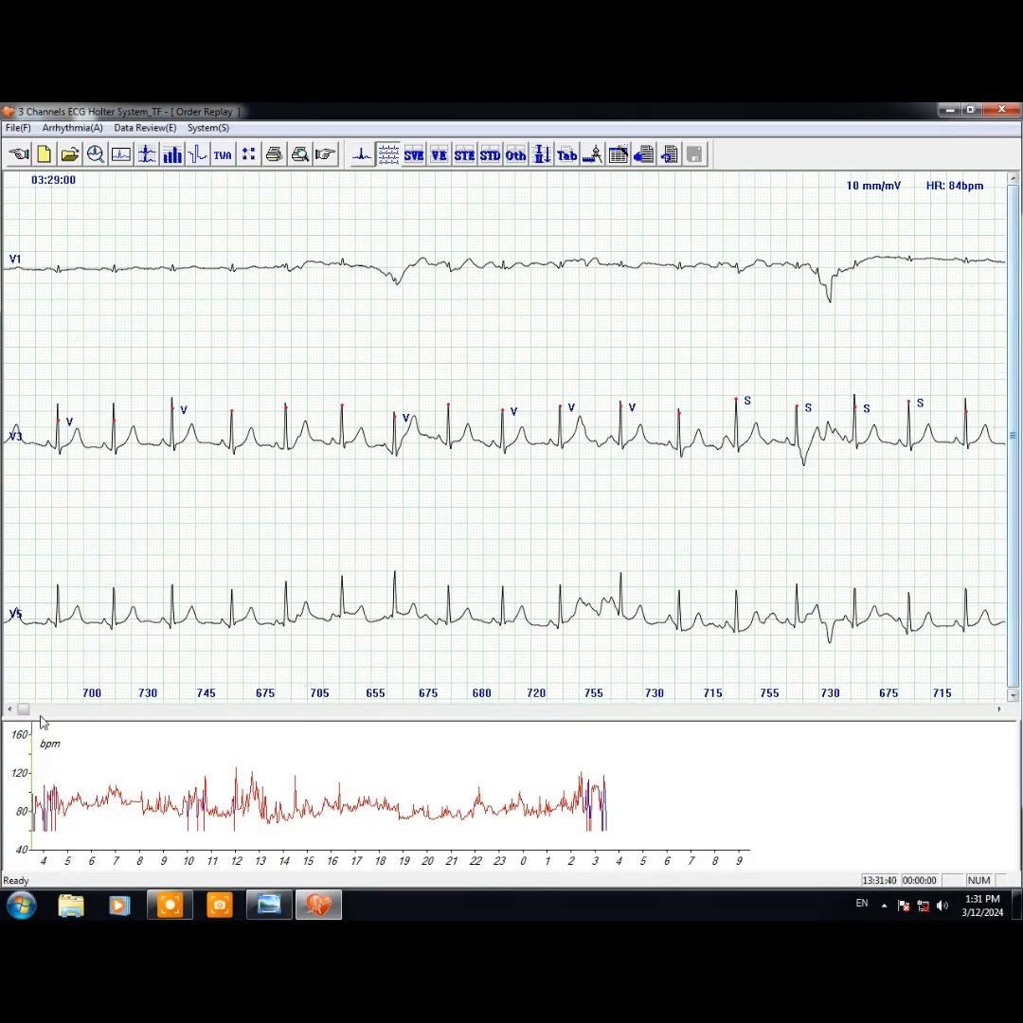
drag(26, 717, 5, 709)
click(361, 155)
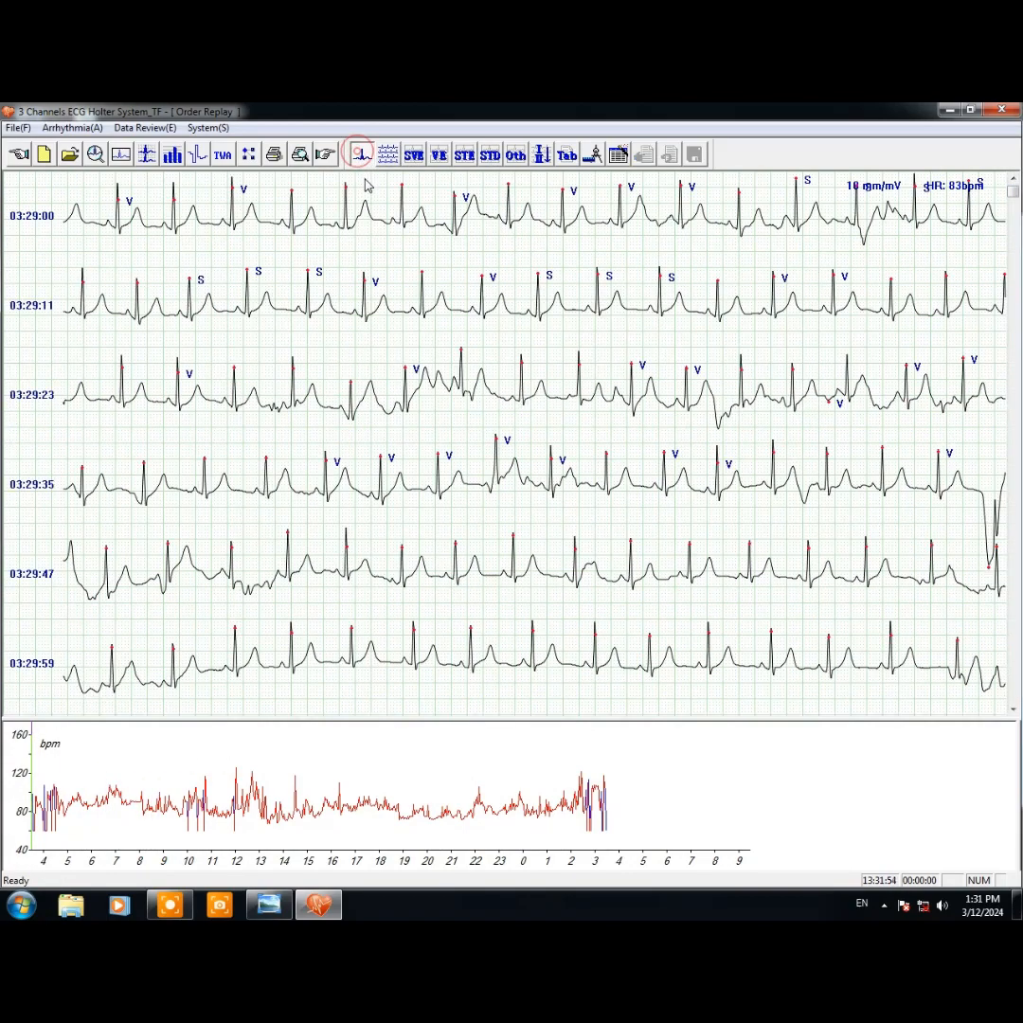
- List the SVE events, view the strip at 03:29:05 in all leads, and return to the event list
click(416, 156)
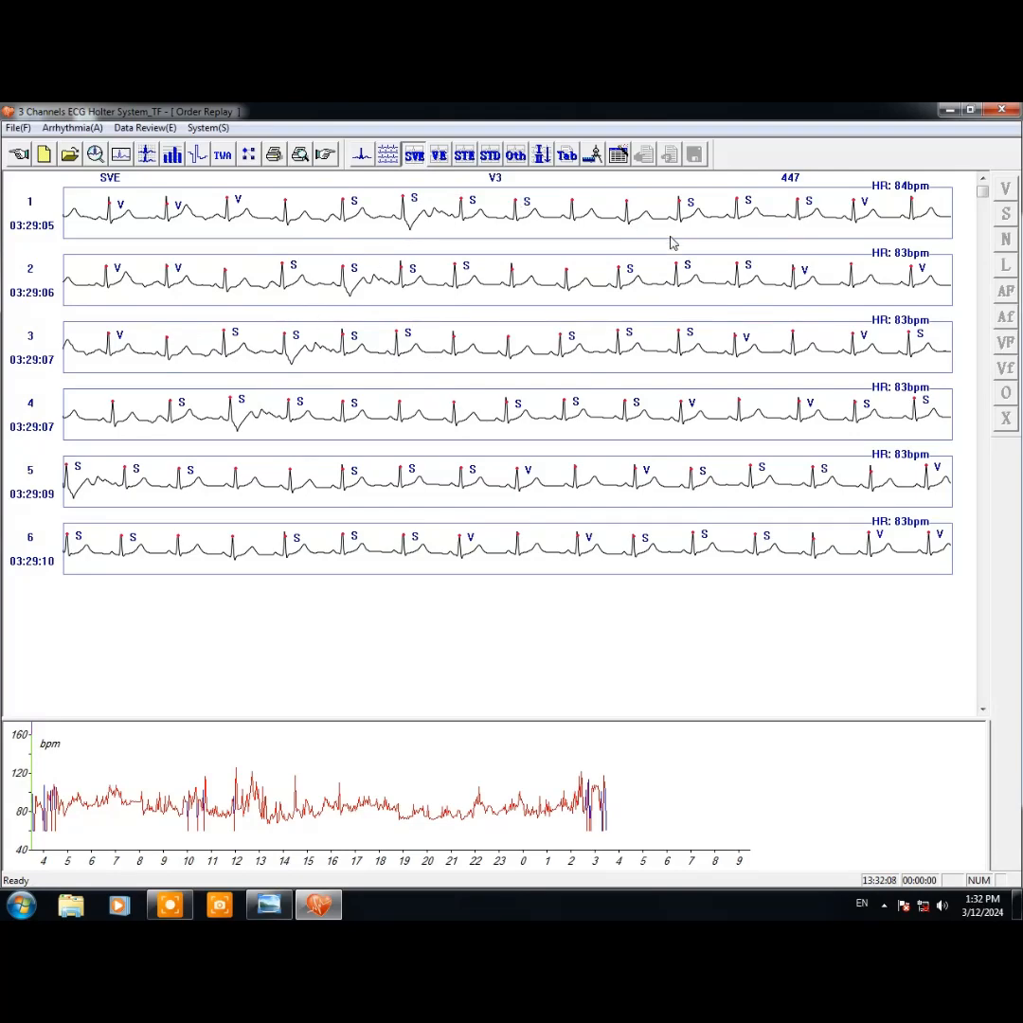
double_click(360, 220)
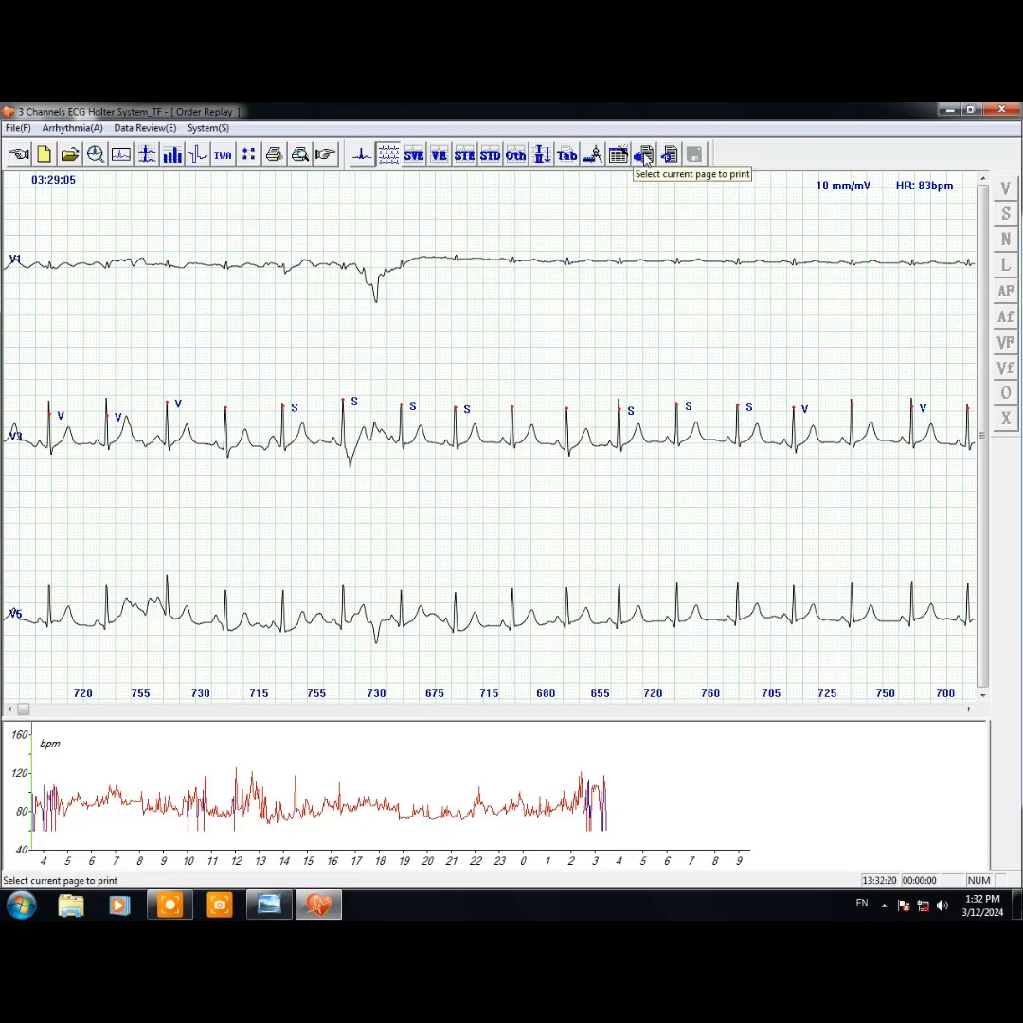
double_click(502, 296)
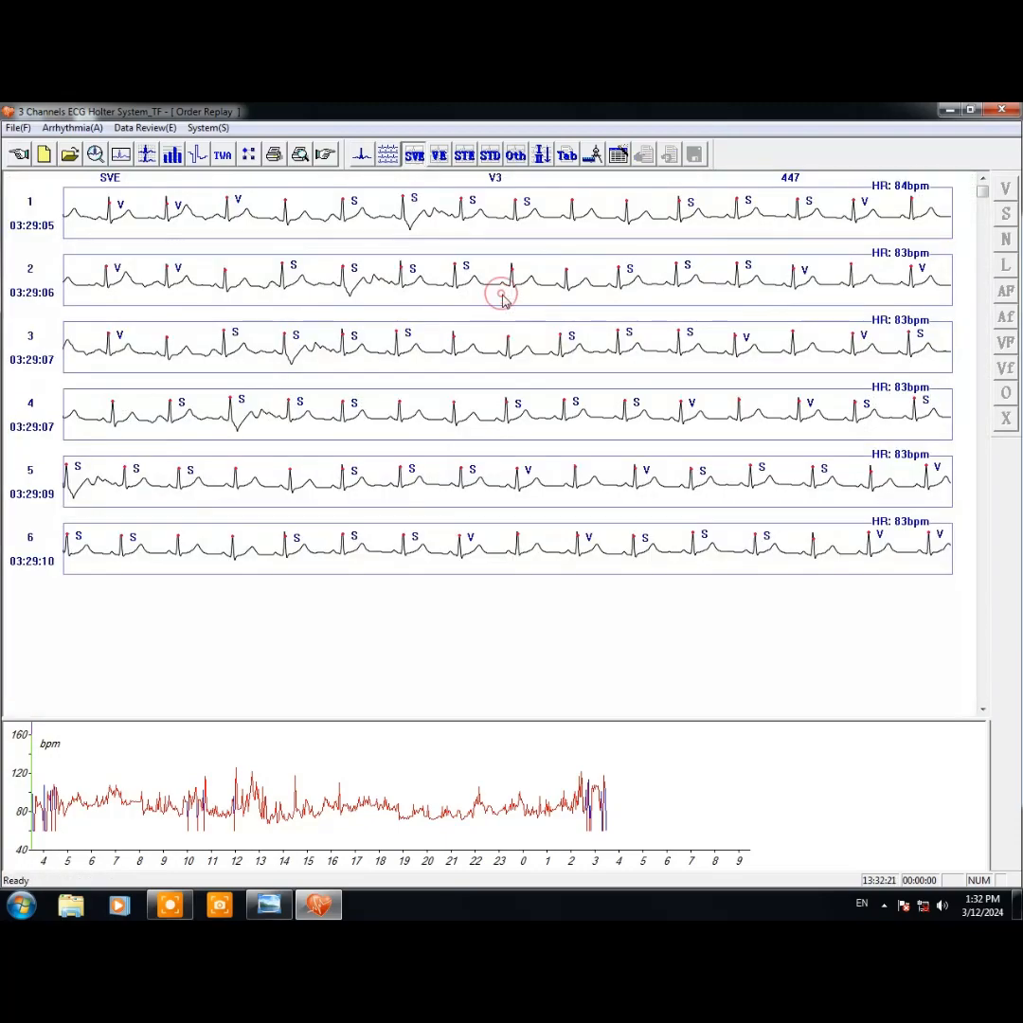
- Check the hourly arrhythmia table and close it
click(566, 155)
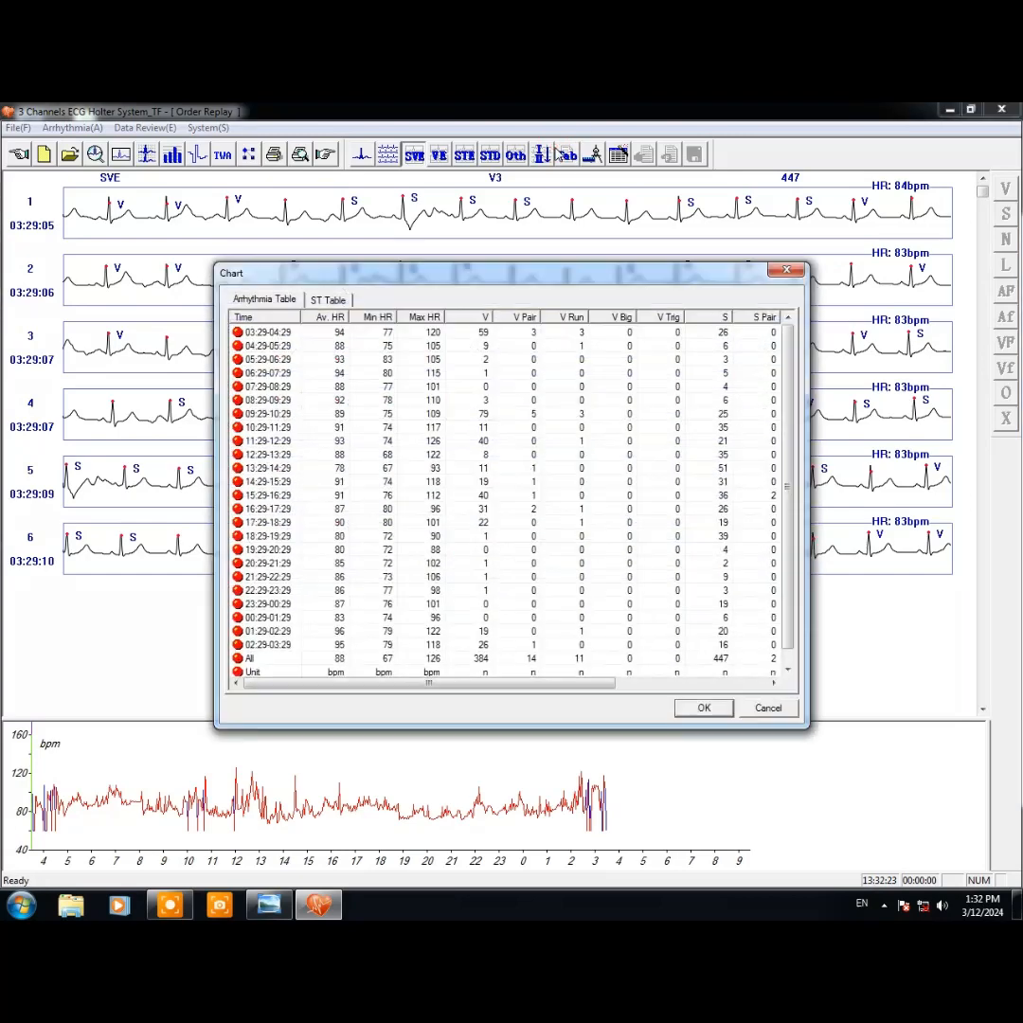
click(785, 270)
- Compare the SVE event strips in leads V1, V3 and V5, and return the list to lead V3
click(493, 178)
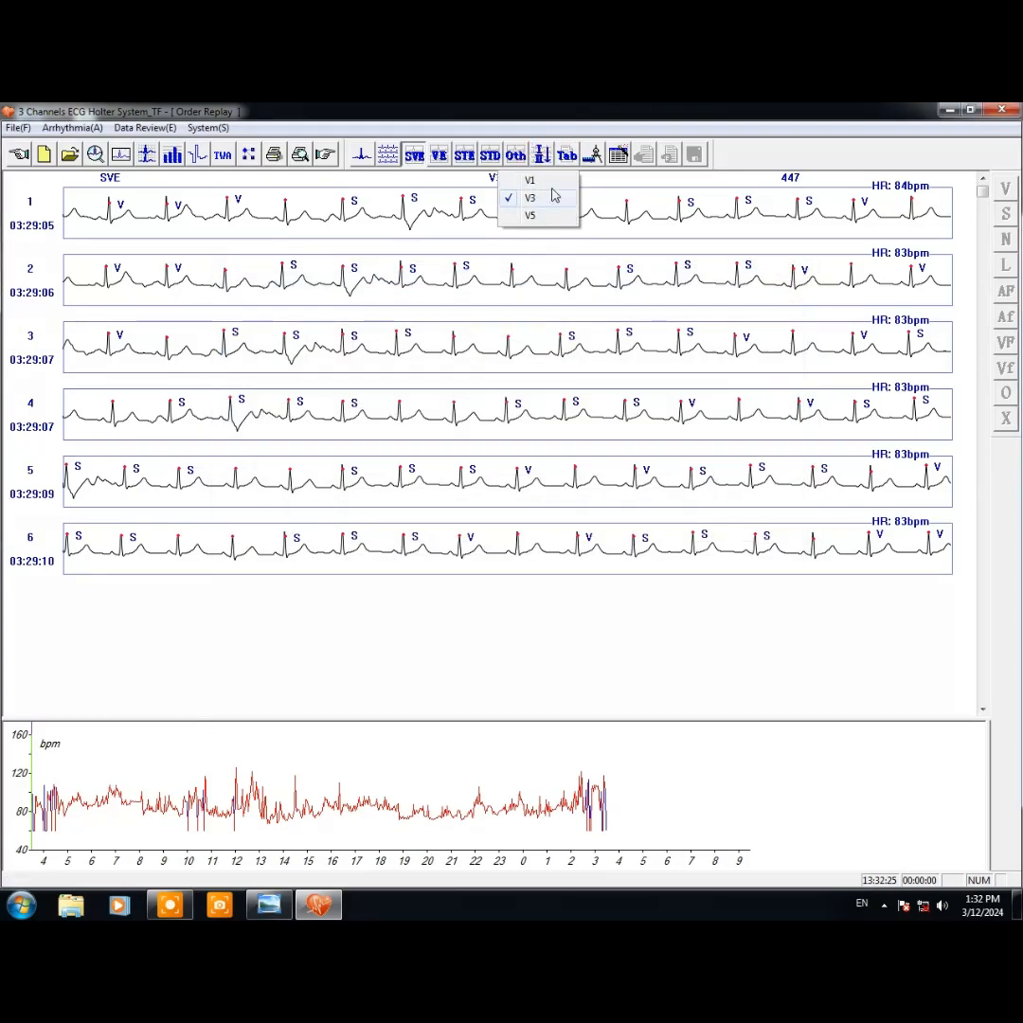
click(532, 179)
click(492, 178)
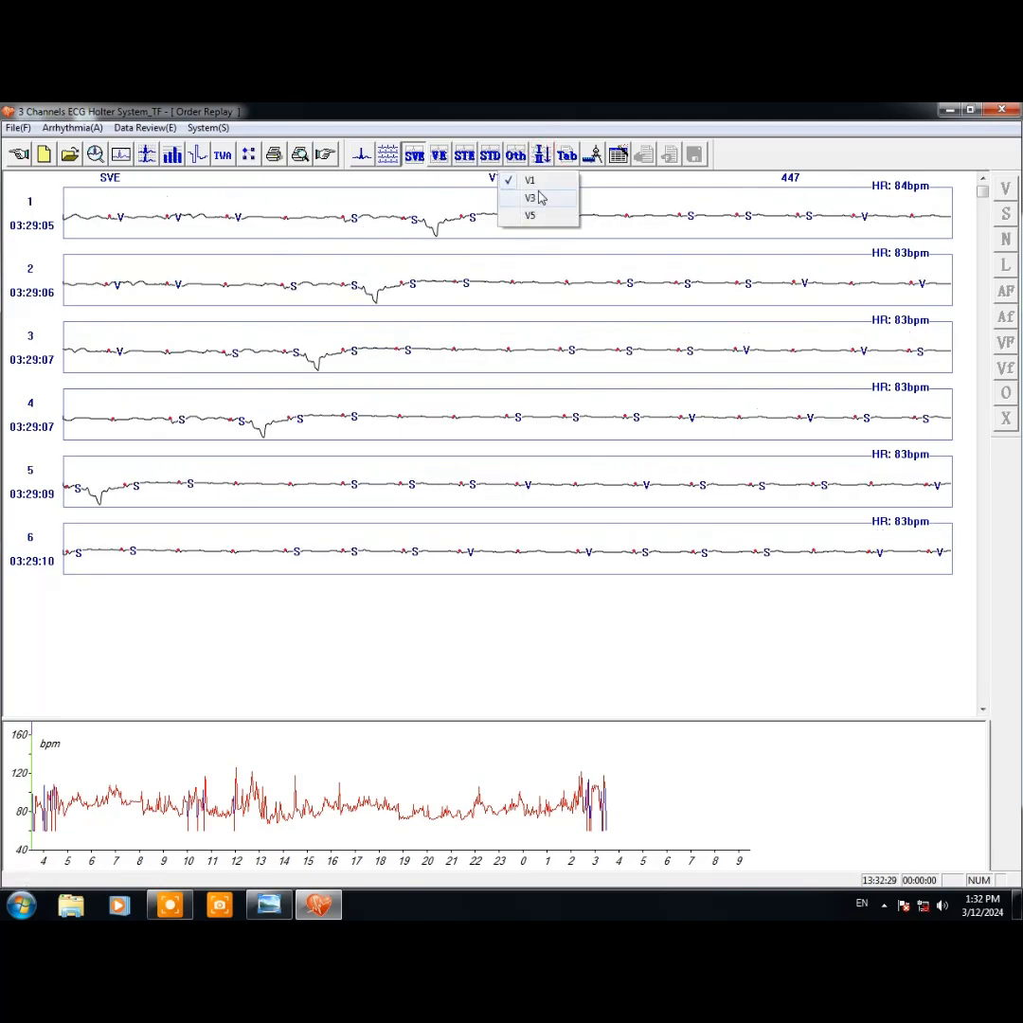
click(538, 197)
click(493, 178)
click(530, 215)
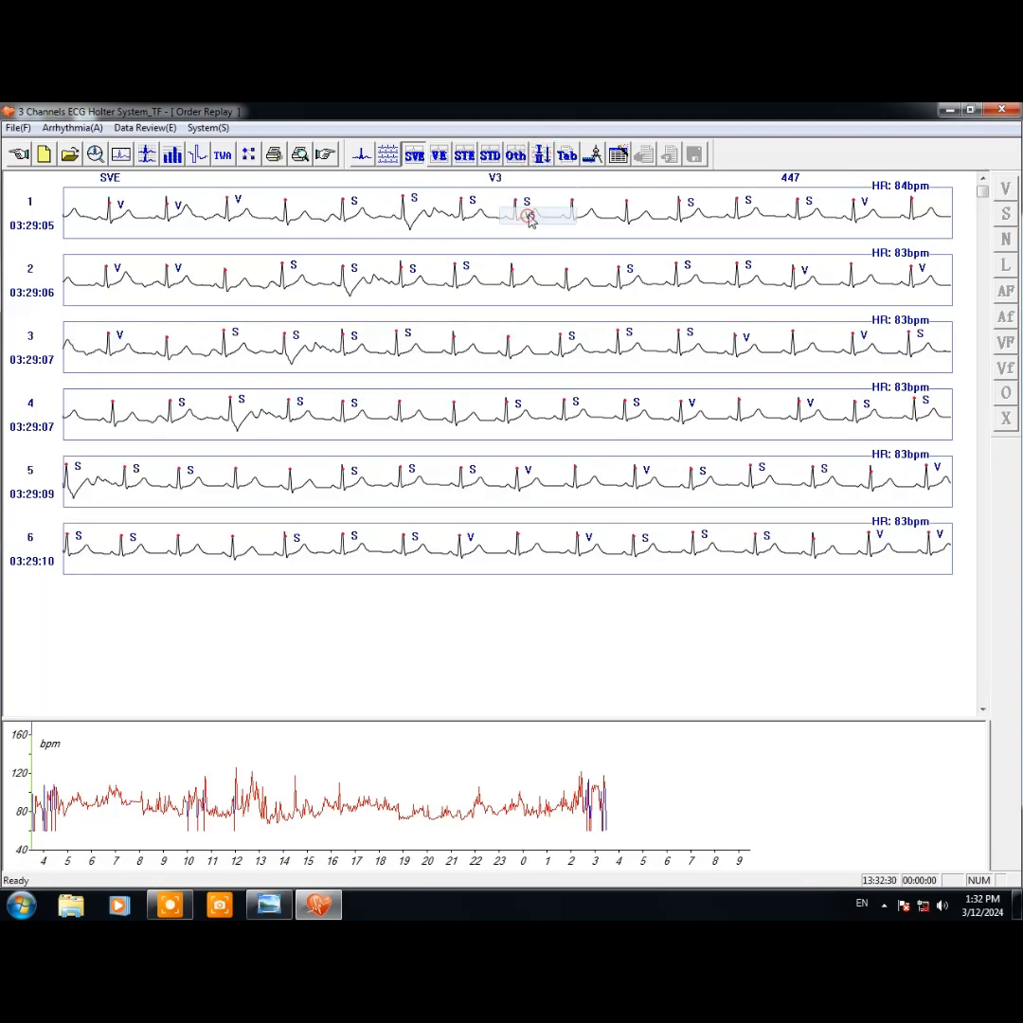
click(546, 157)
click(538, 195)
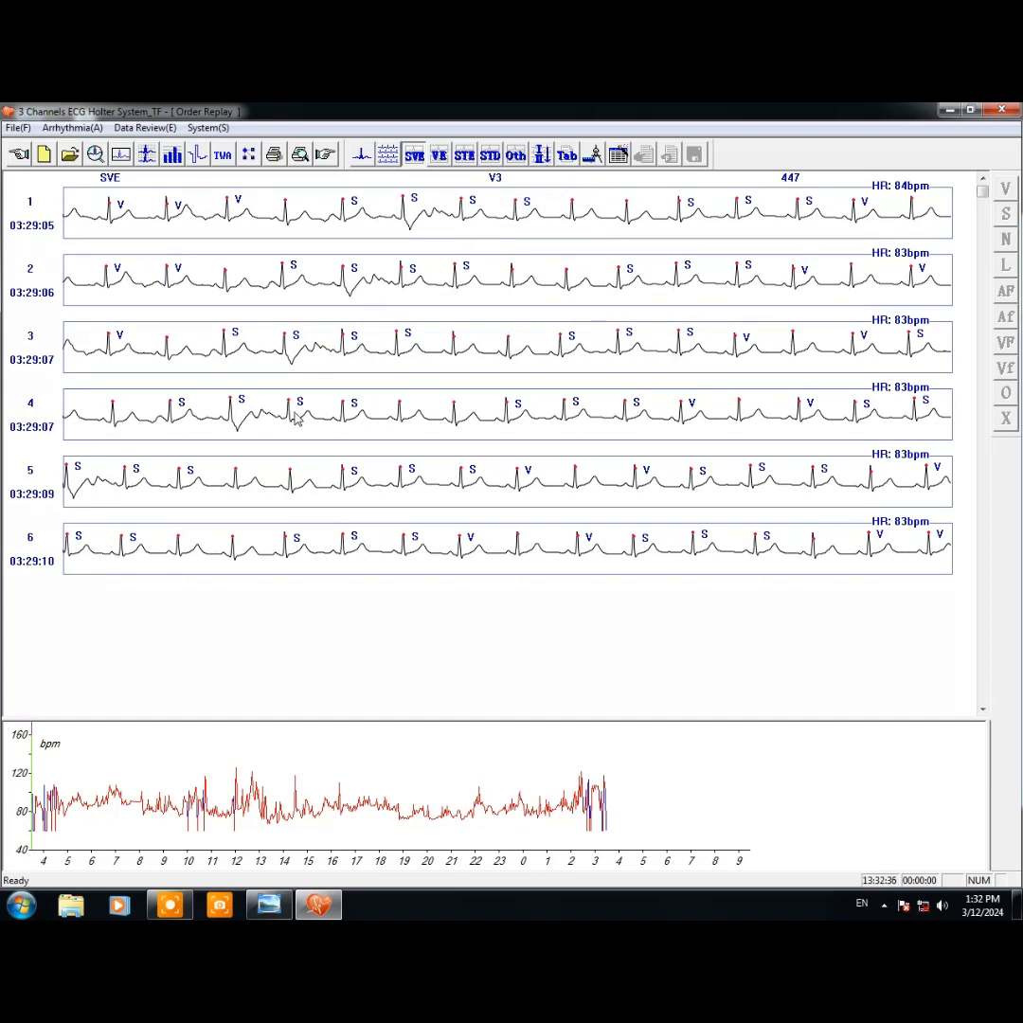
- View the SVE strip at 03:29:07 in all leads and return to the event list
double_click(237, 297)
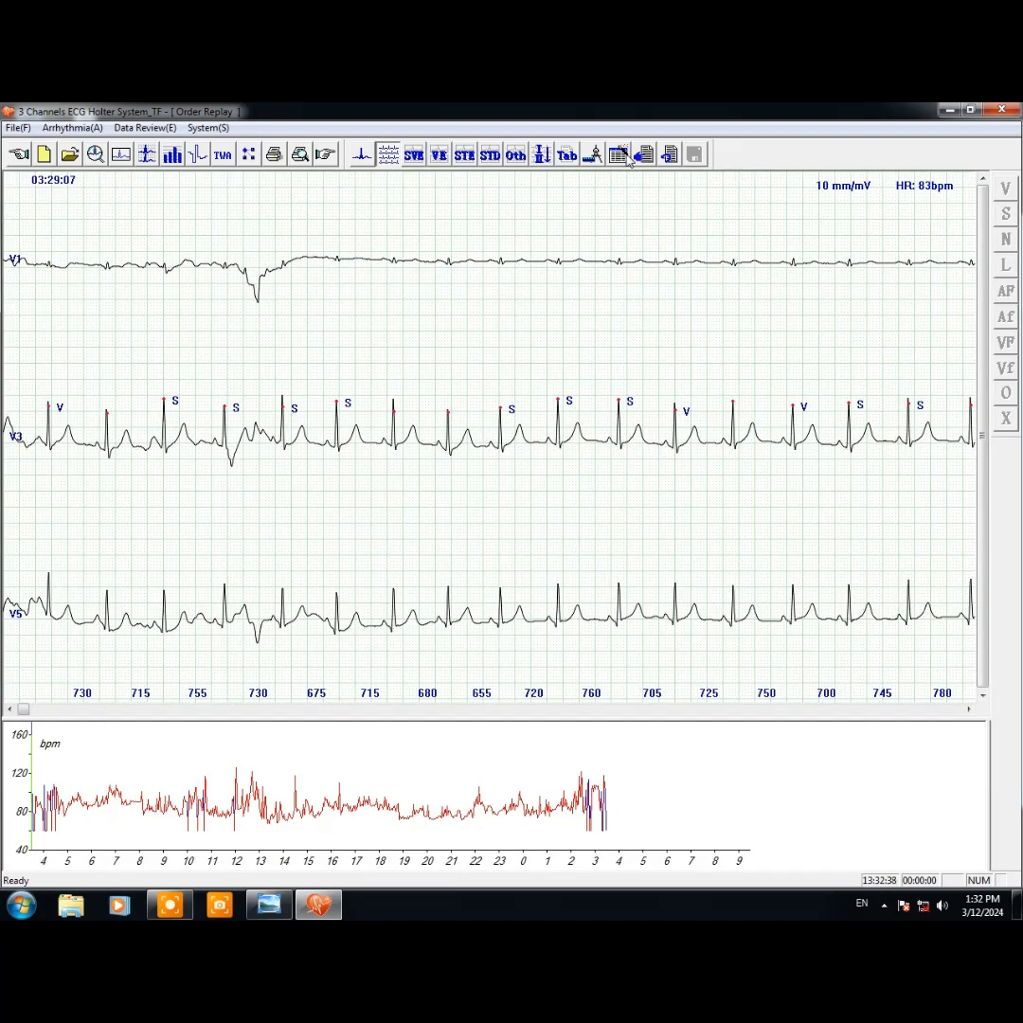
double_click(507, 339)
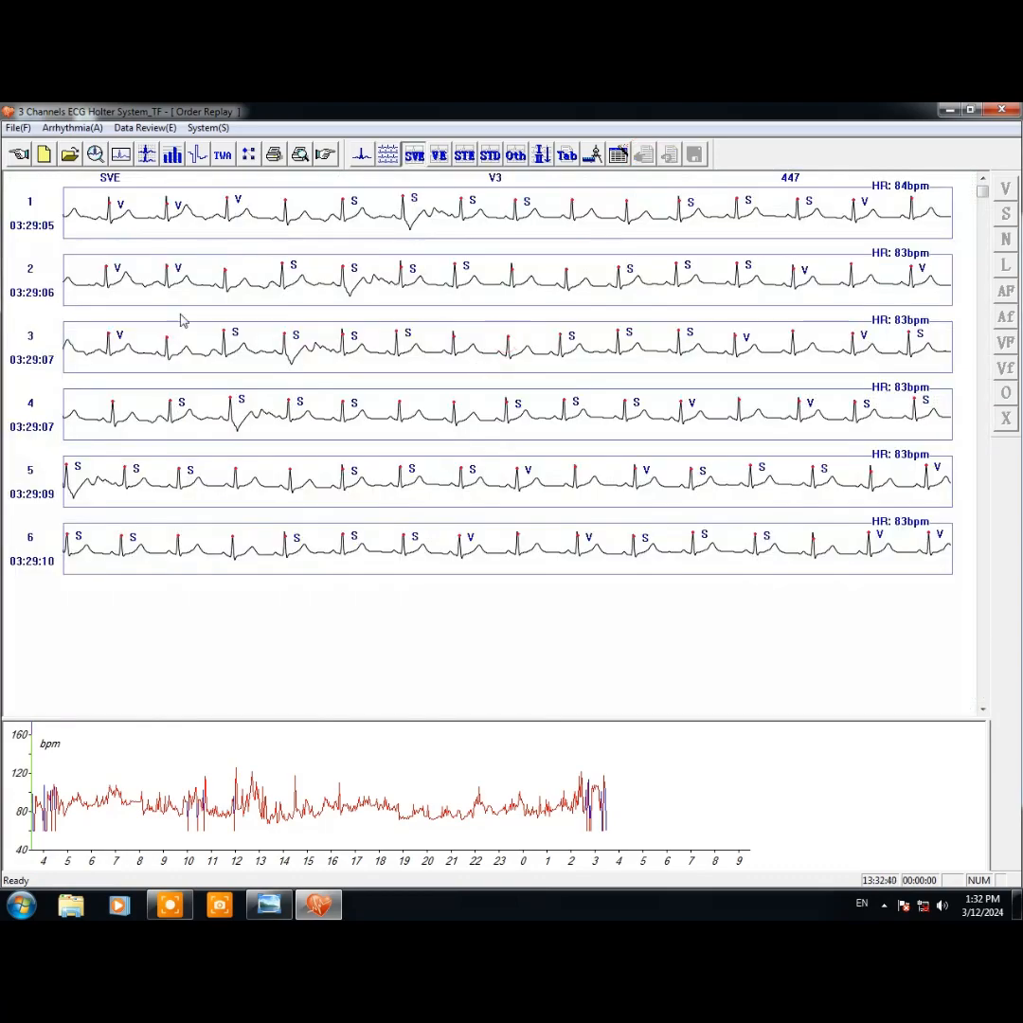
right_click(414, 229)
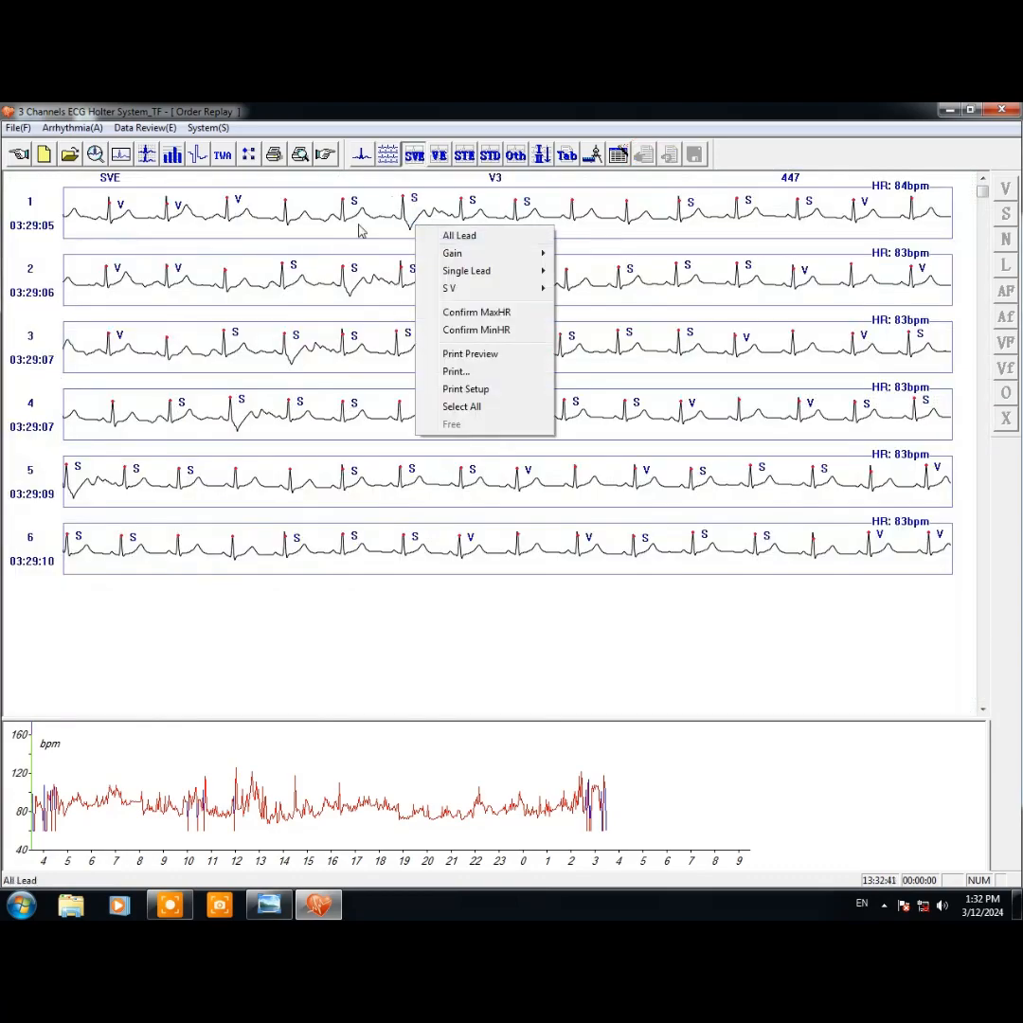
key(Escape)
- List the VE events, view the first strip at 03:29:00 in all leads, and select that page for printing
click(438, 154)
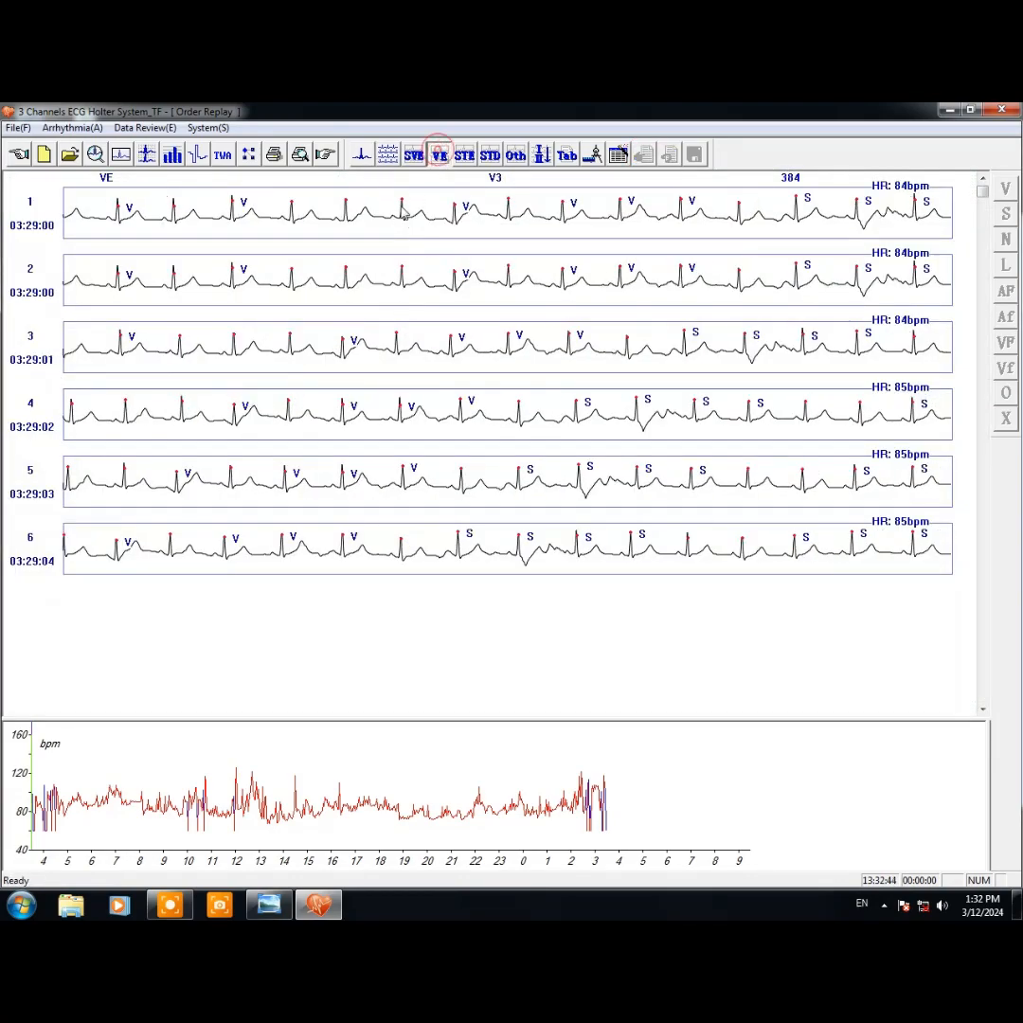
click(527, 206)
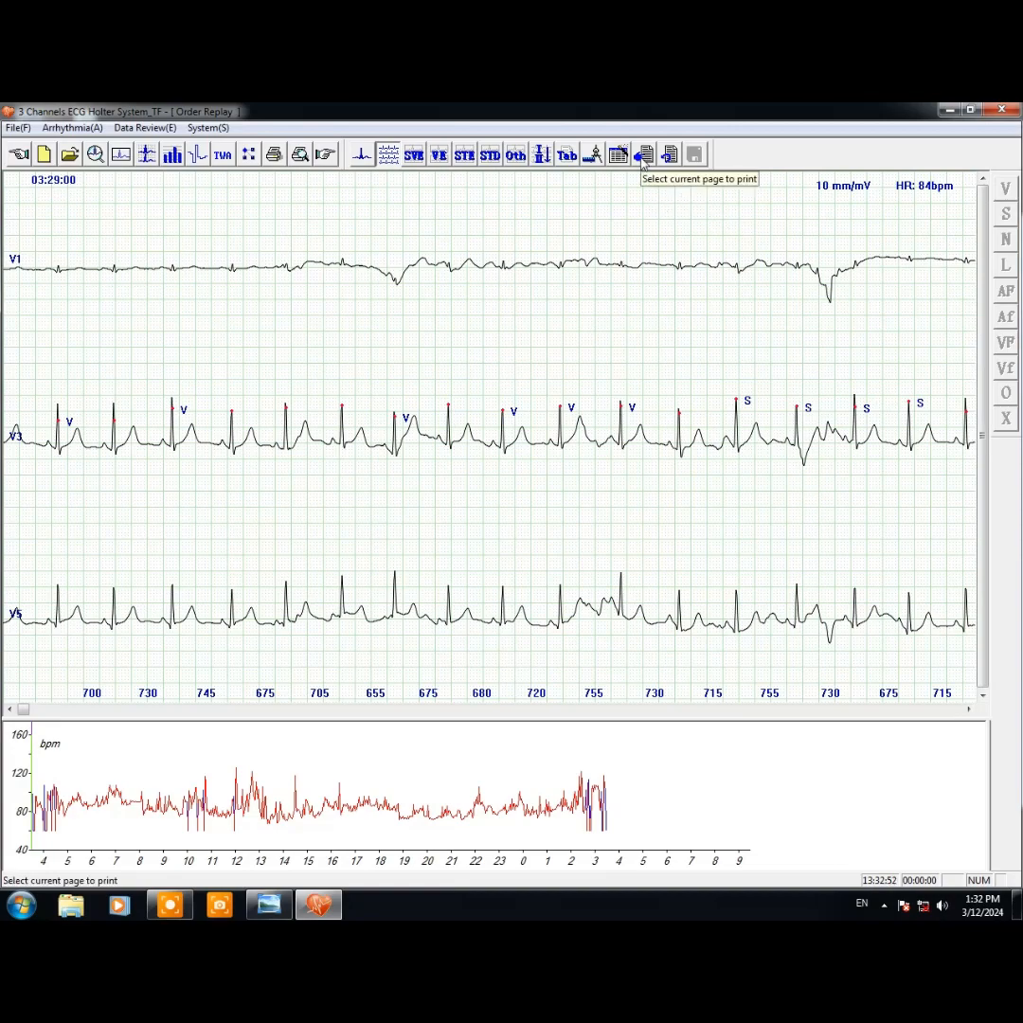
click(643, 158)
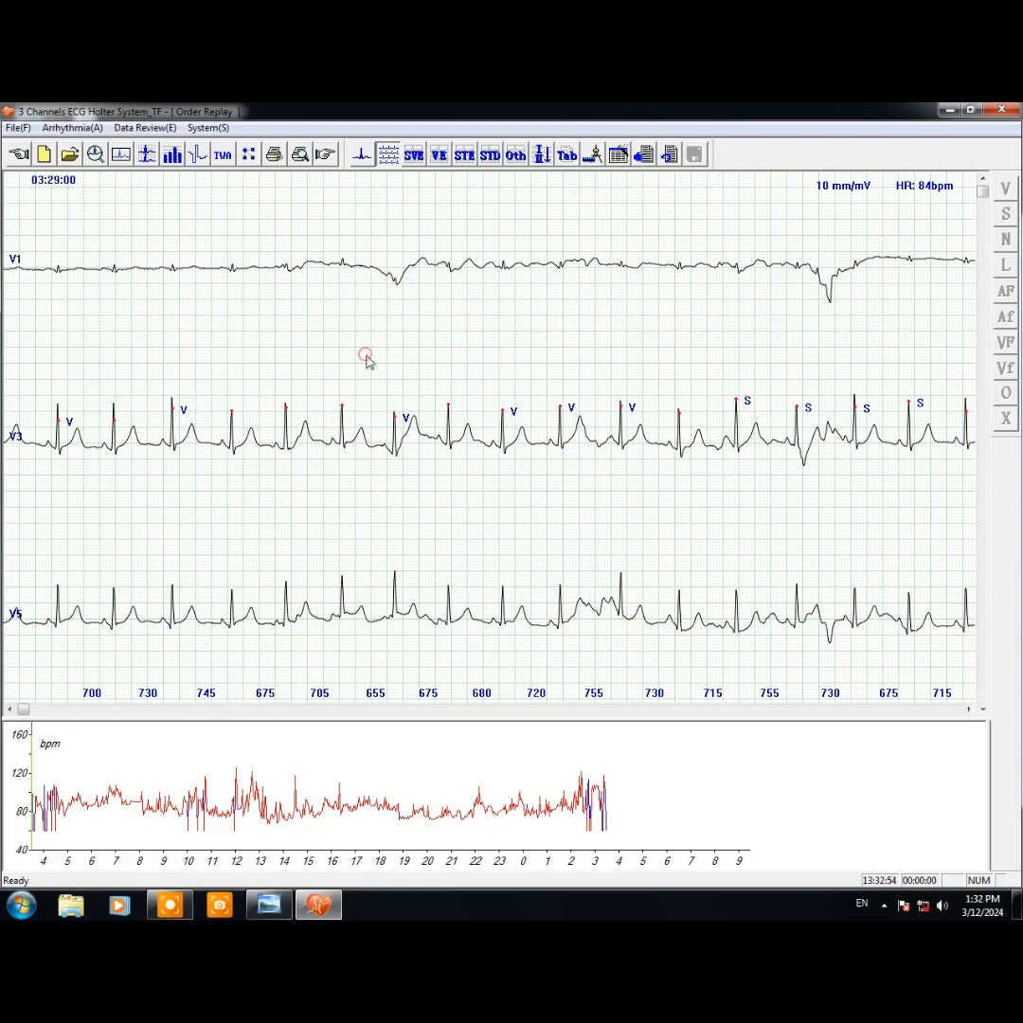
- Review the ST elevation periods for V1, V3 and V5, and list the ST elevation segments for lead V1 at 0.2 mV
click(472, 165)
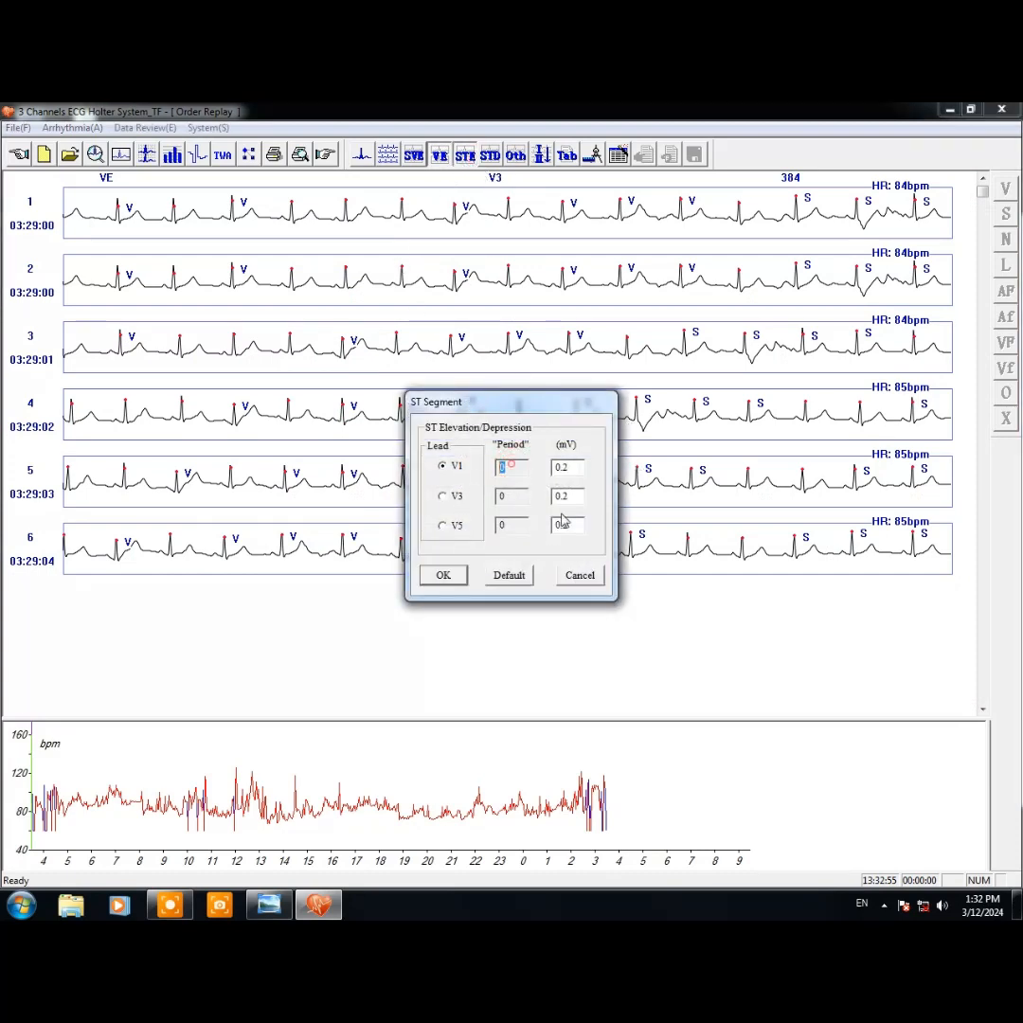
click(513, 498)
double_click(513, 500)
double_click(504, 526)
click(507, 522)
click(447, 575)
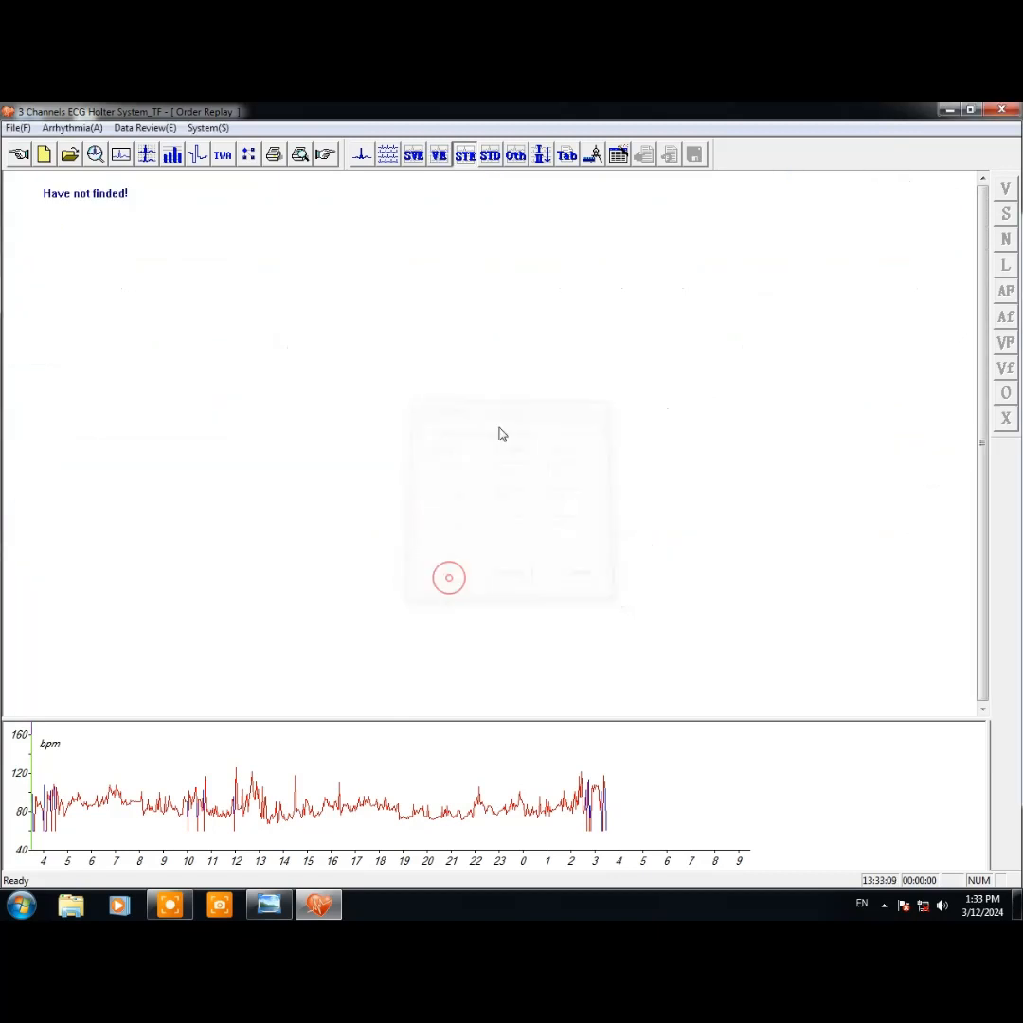
- List the ST depression segments at 0.1 mV for leads V1, V3 and V5 in turn
click(490, 154)
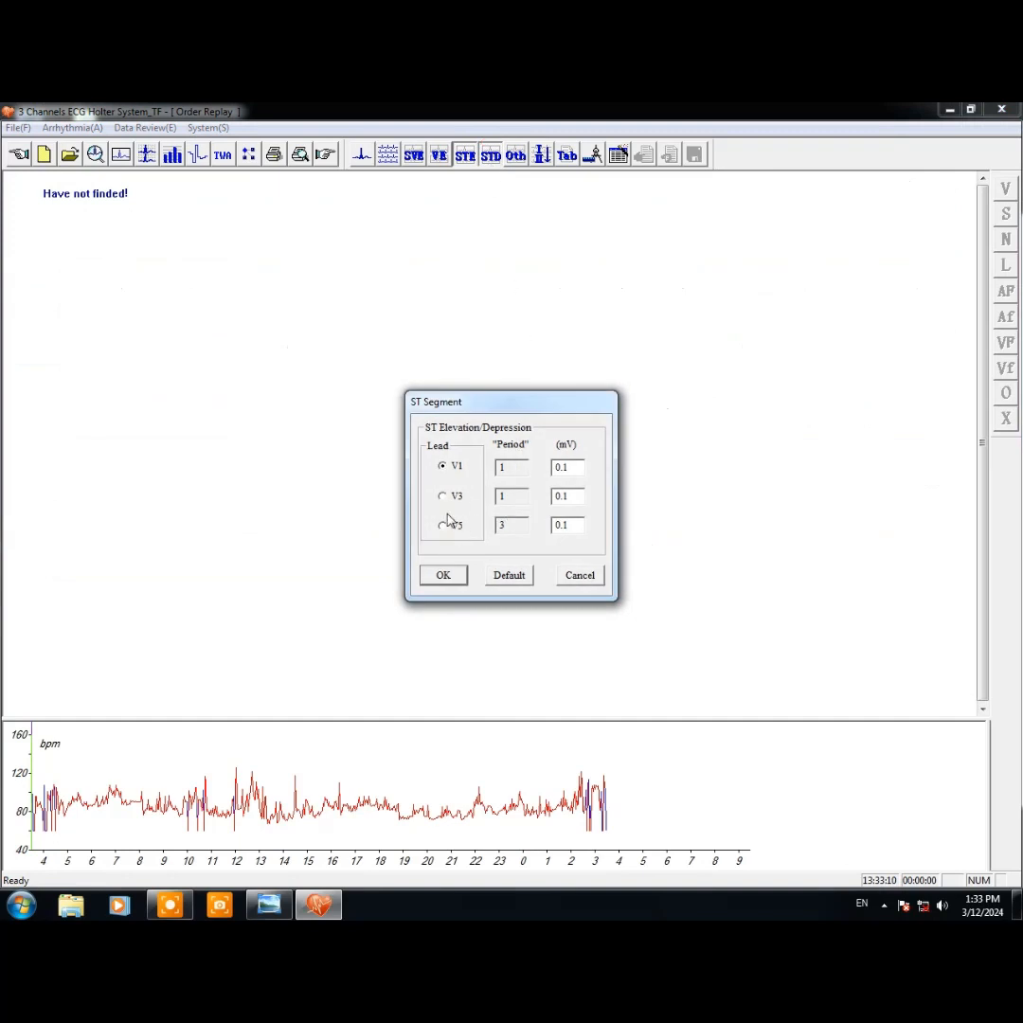
click(445, 576)
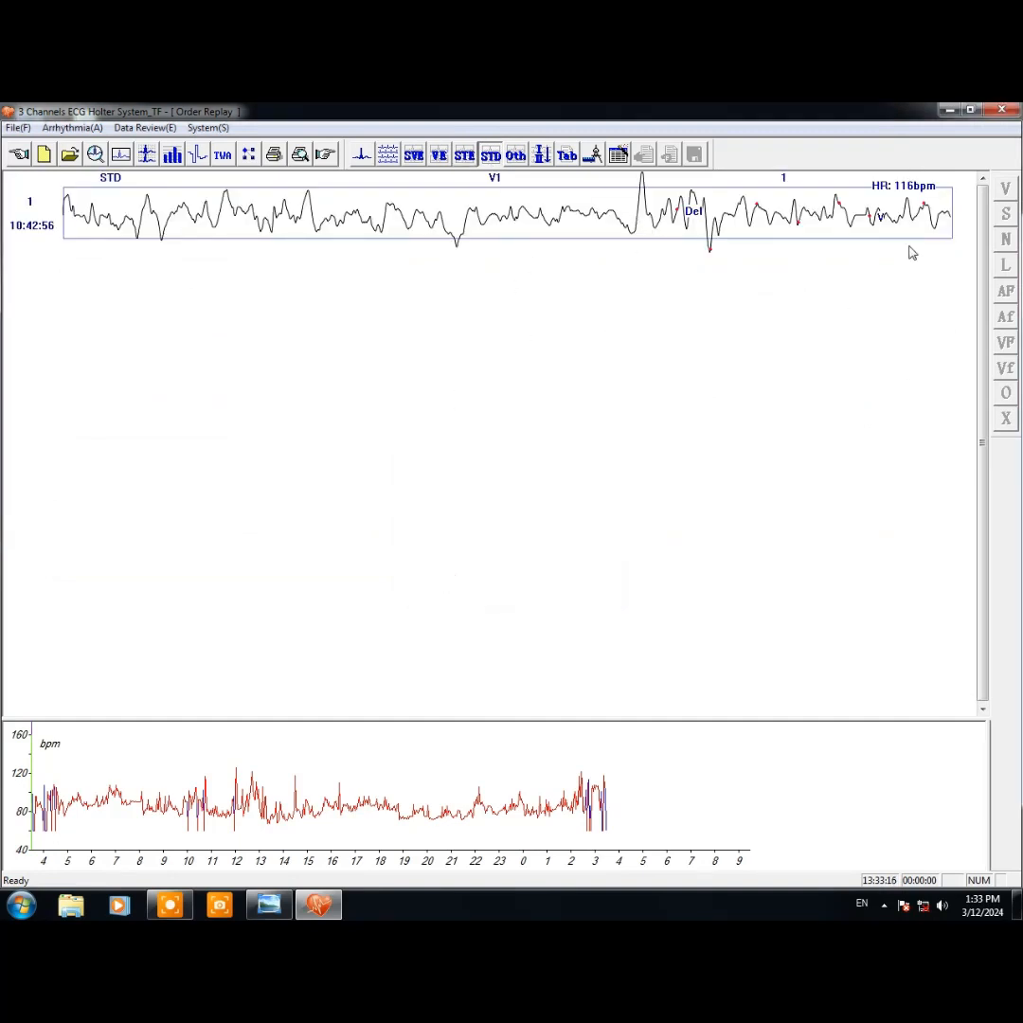
click(491, 155)
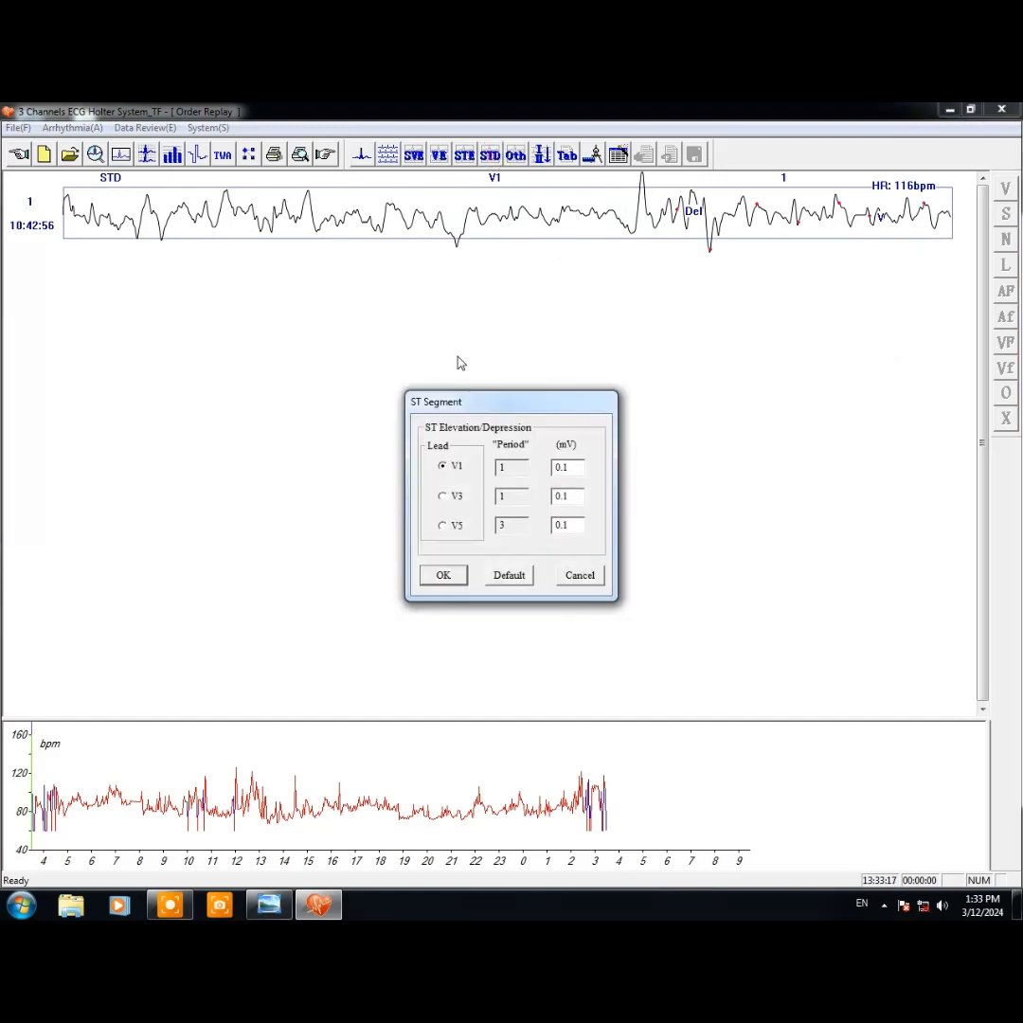
click(443, 496)
click(450, 574)
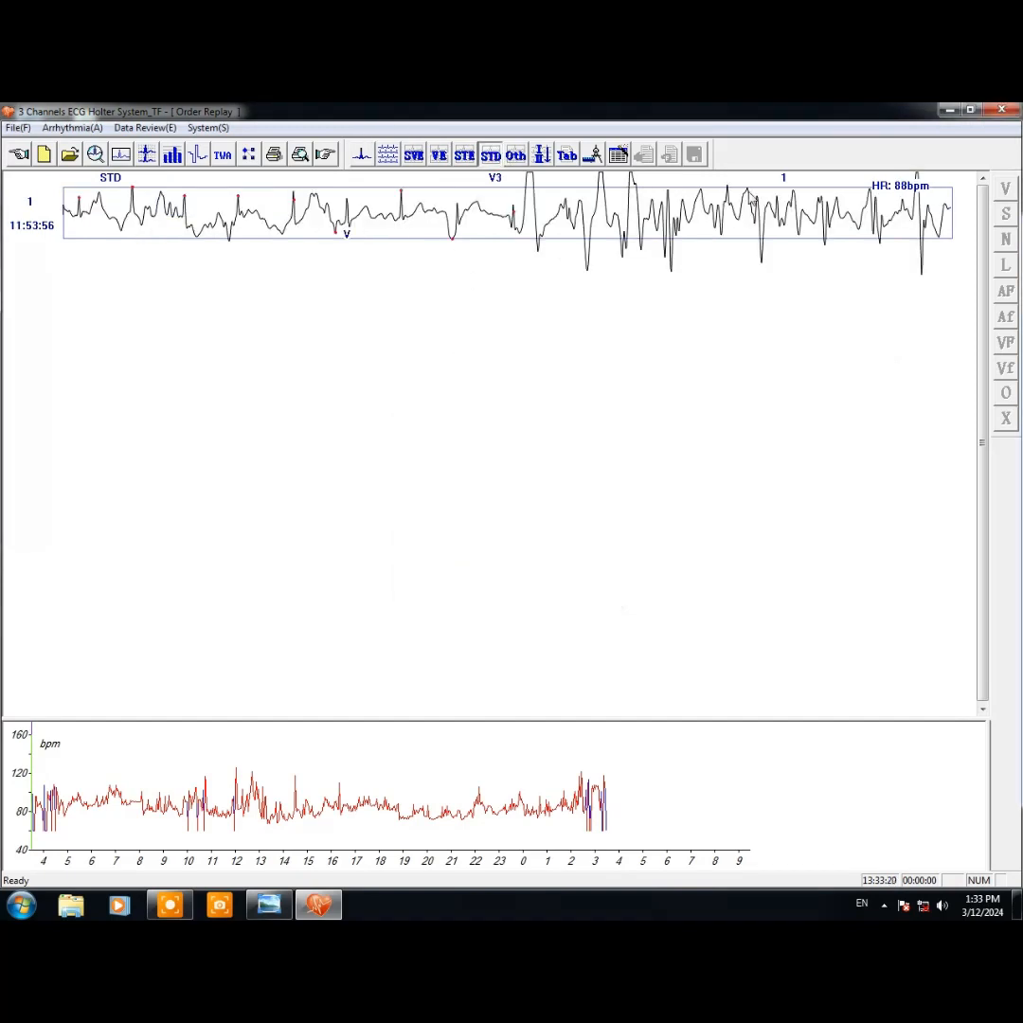
click(491, 156)
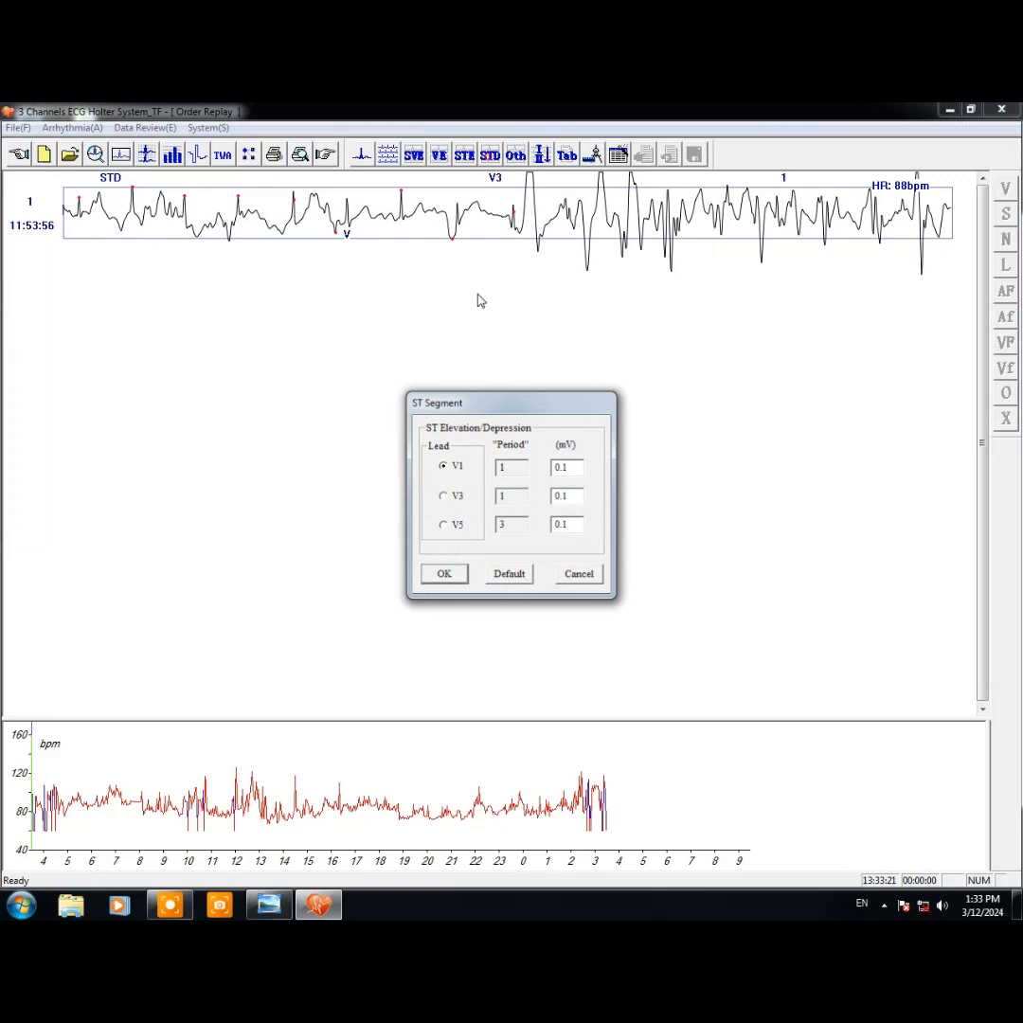
click(445, 526)
click(450, 574)
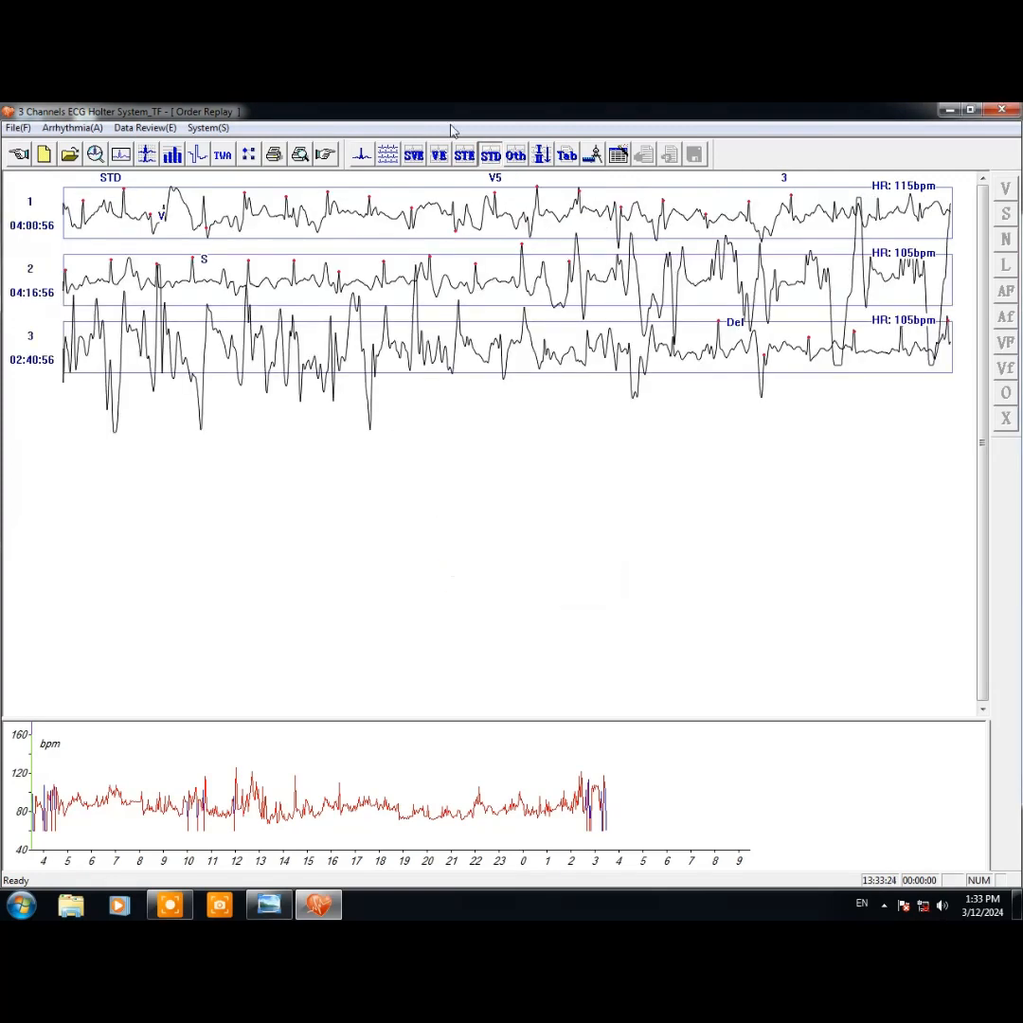
- Recheck the ST depression settings without changing them, and view the V5 strip at 04:00:56 in all leads before returning to the list
click(491, 155)
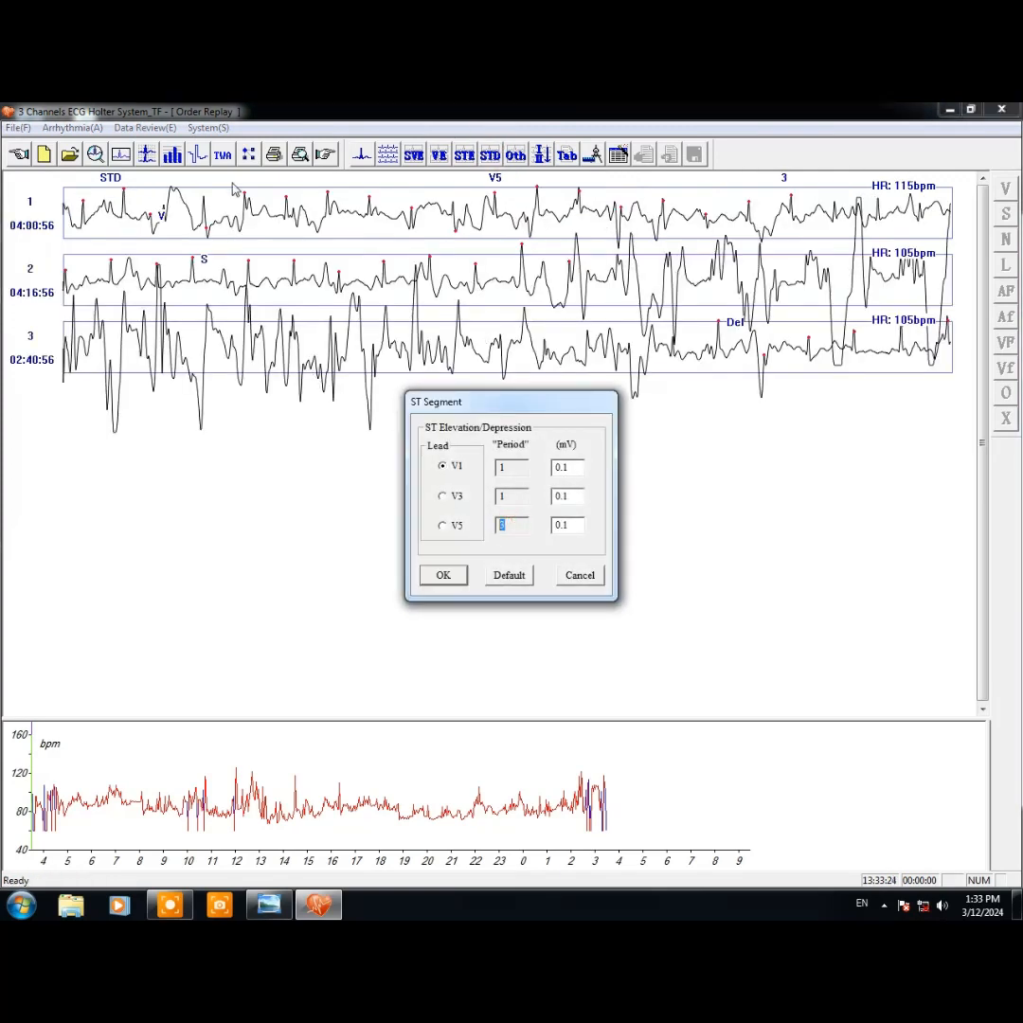
click(580, 575)
double_click(729, 198)
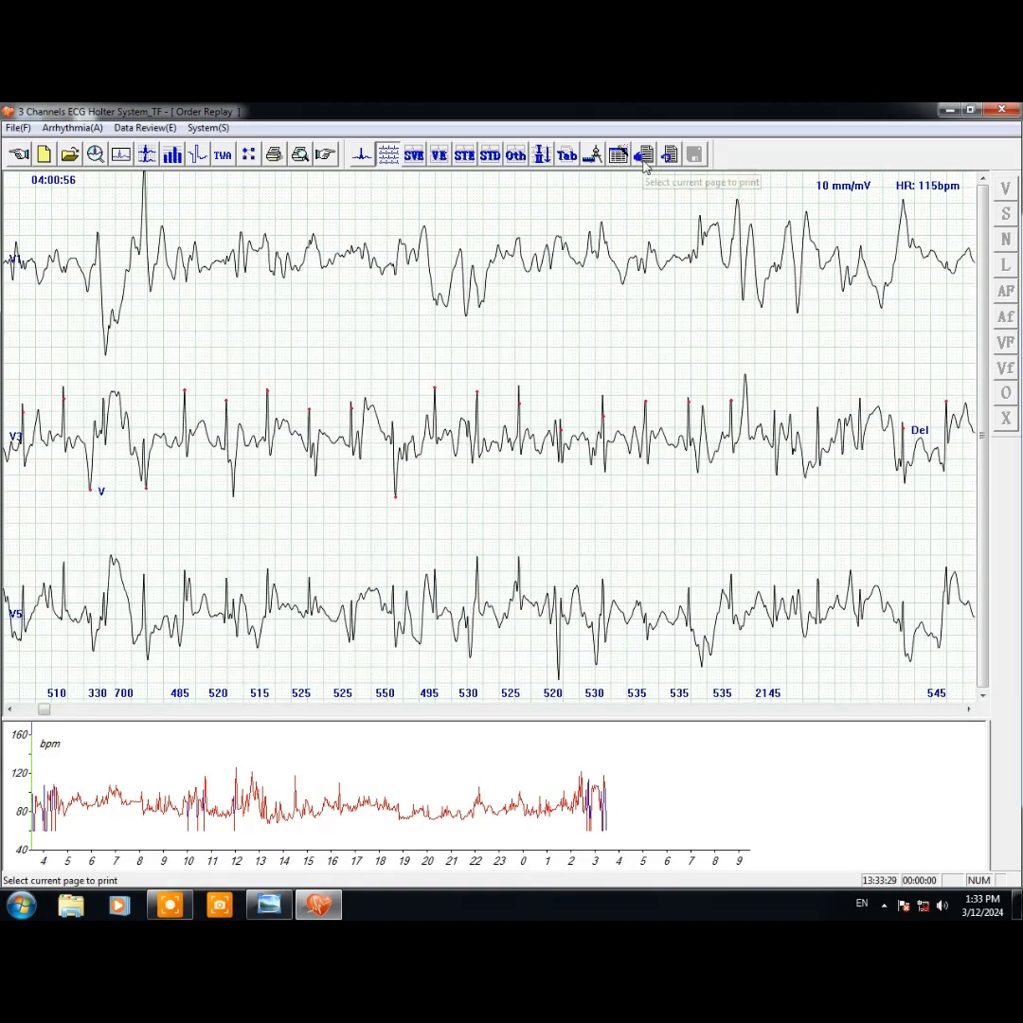
double_click(516, 290)
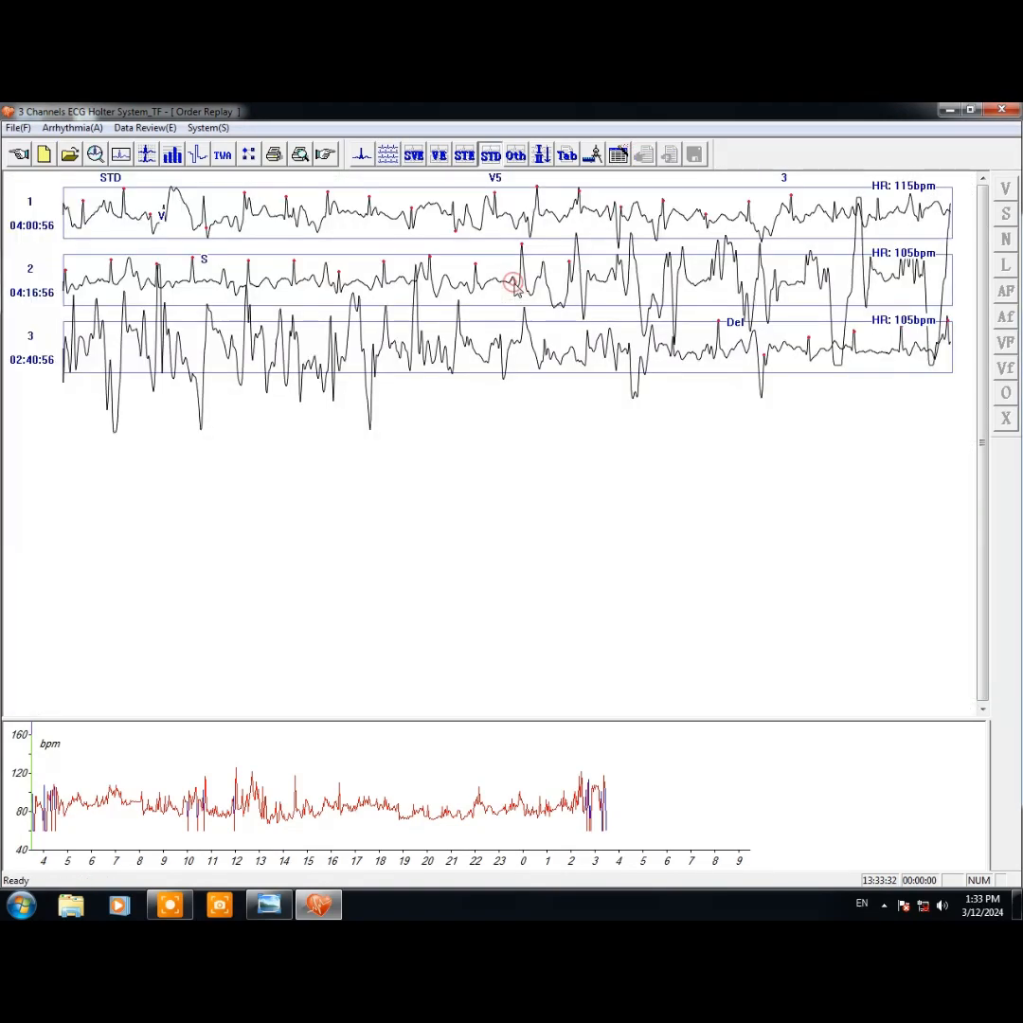
- List the S Doublet events, view the strip at 15:58:38 in all leads, and return to the list
click(516, 156)
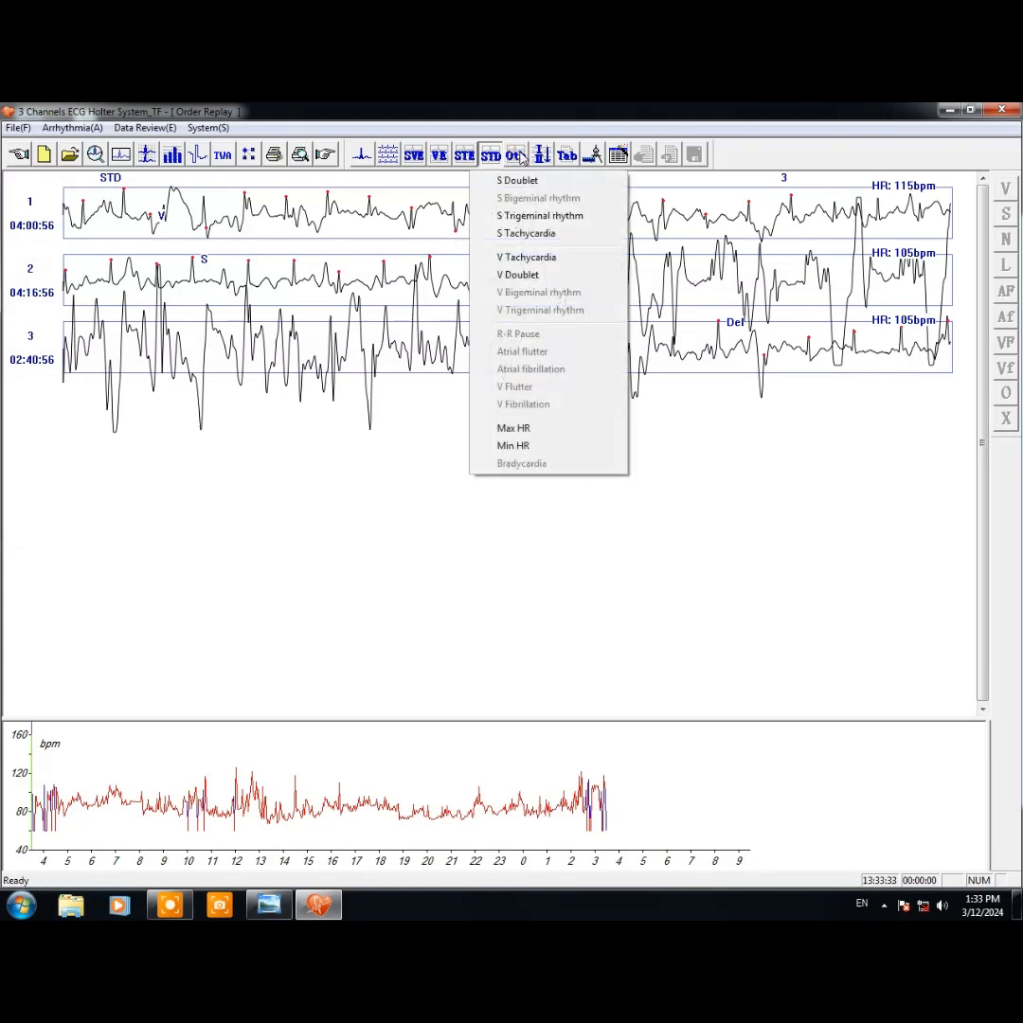
click(572, 188)
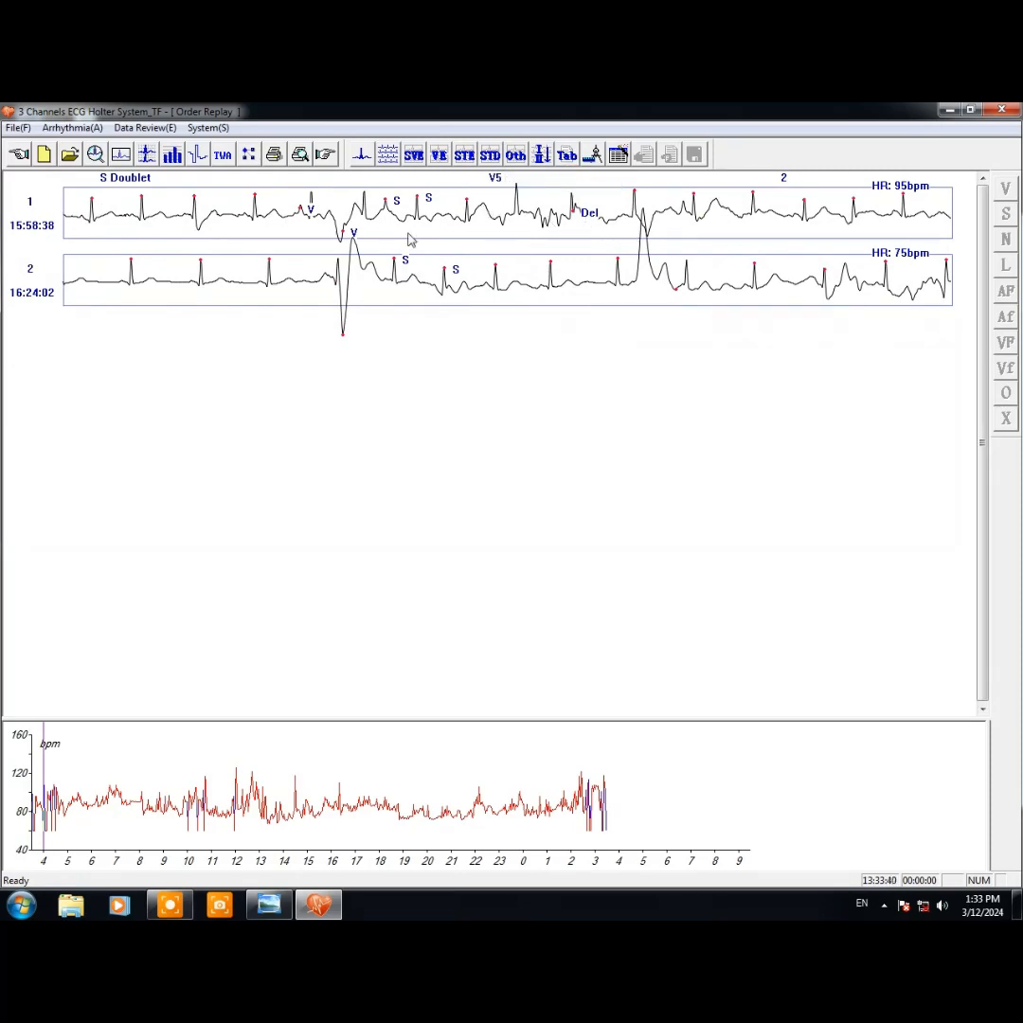
click(389, 154)
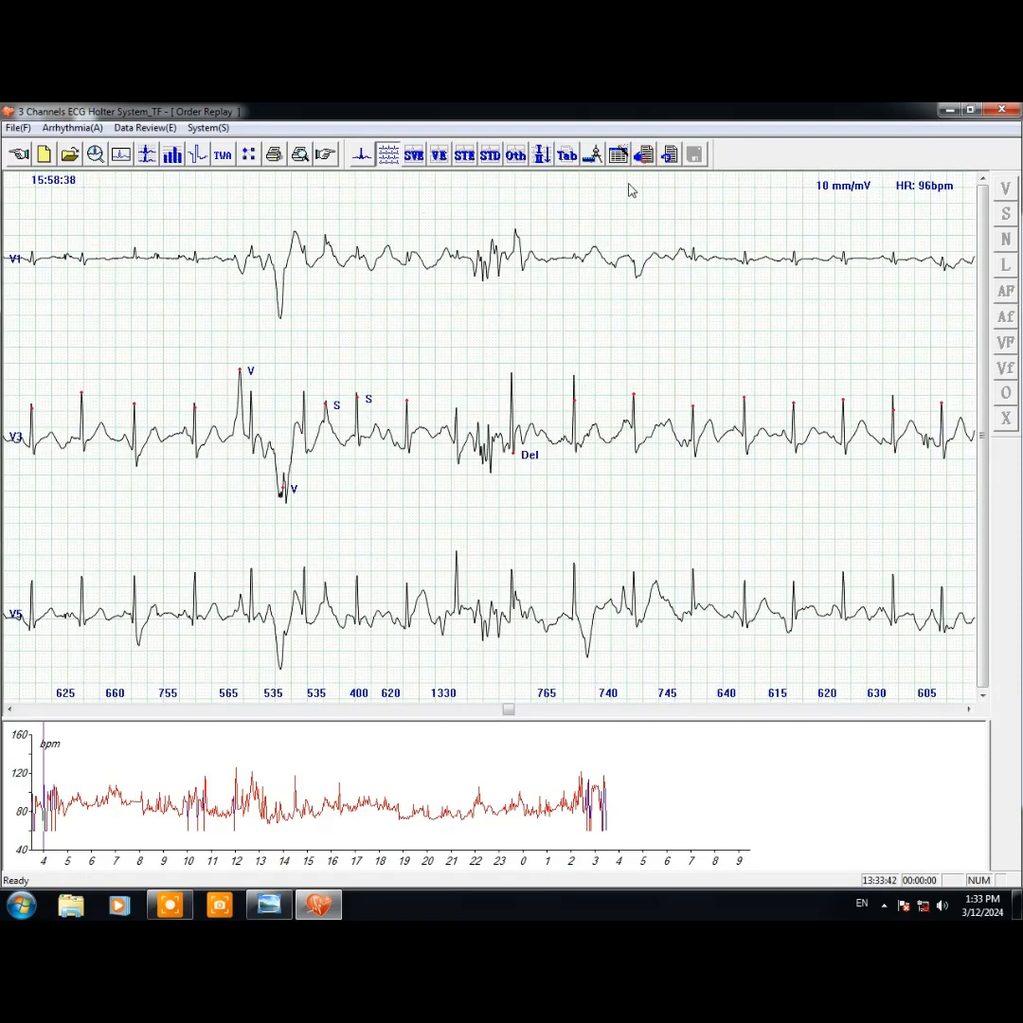
double_click(320, 350)
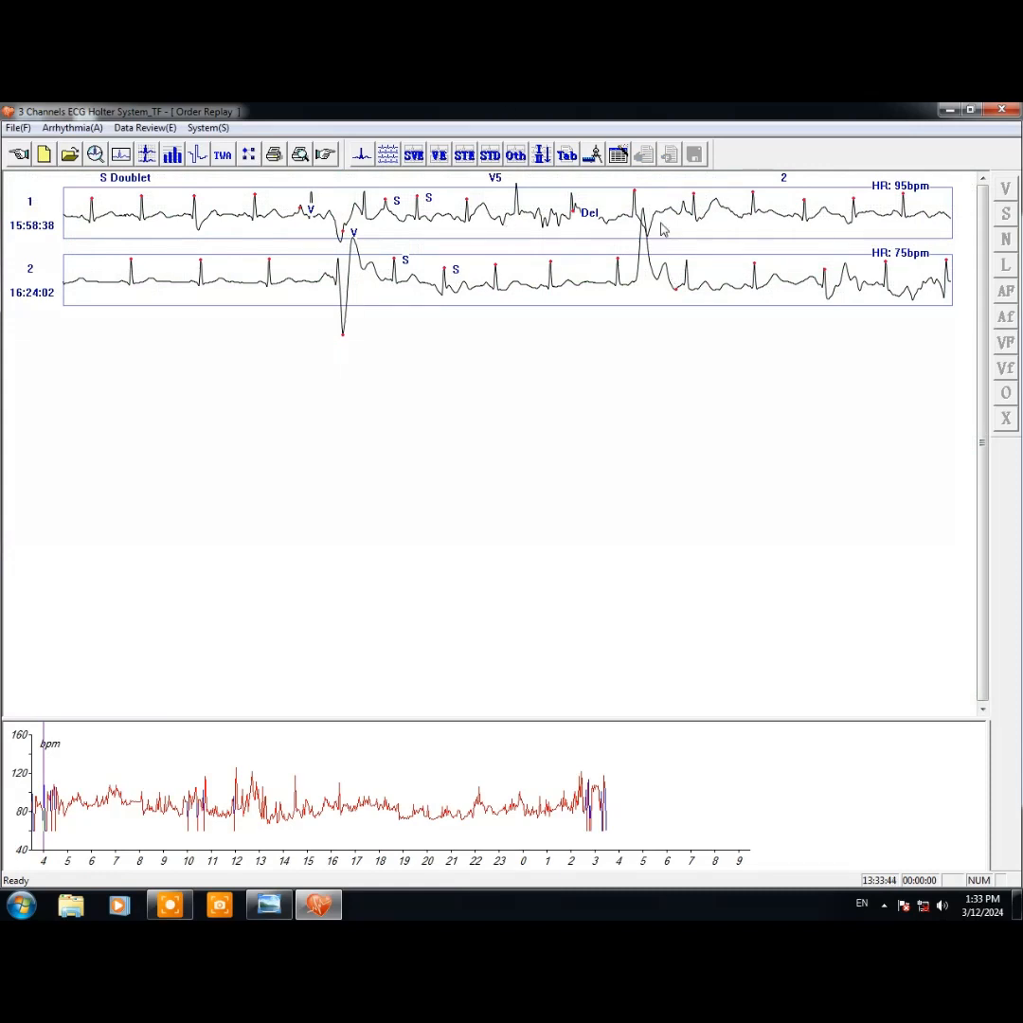
- List the S Trigeminal rhythm and S Tachycardia events, and view the S Tachycardia strip at 03:29:14 in all leads
click(512, 156)
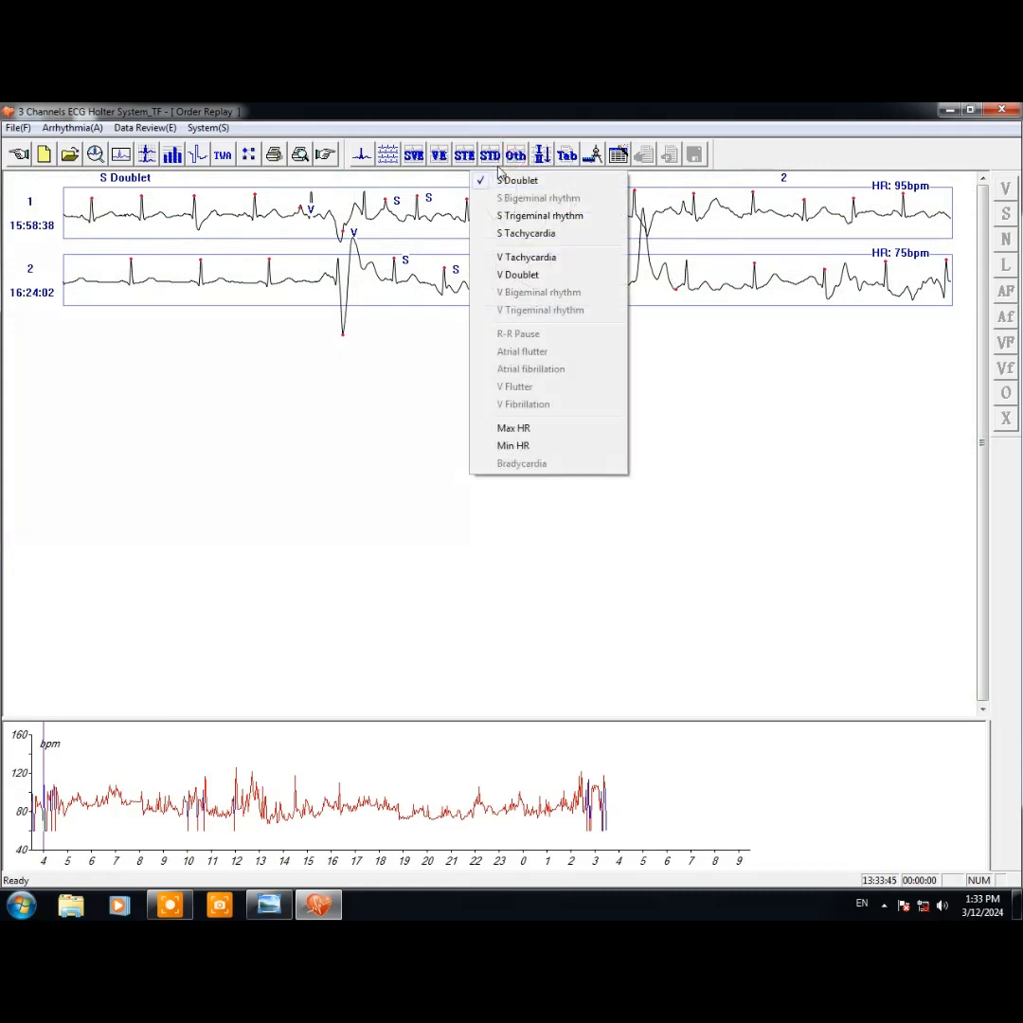
click(519, 218)
click(515, 155)
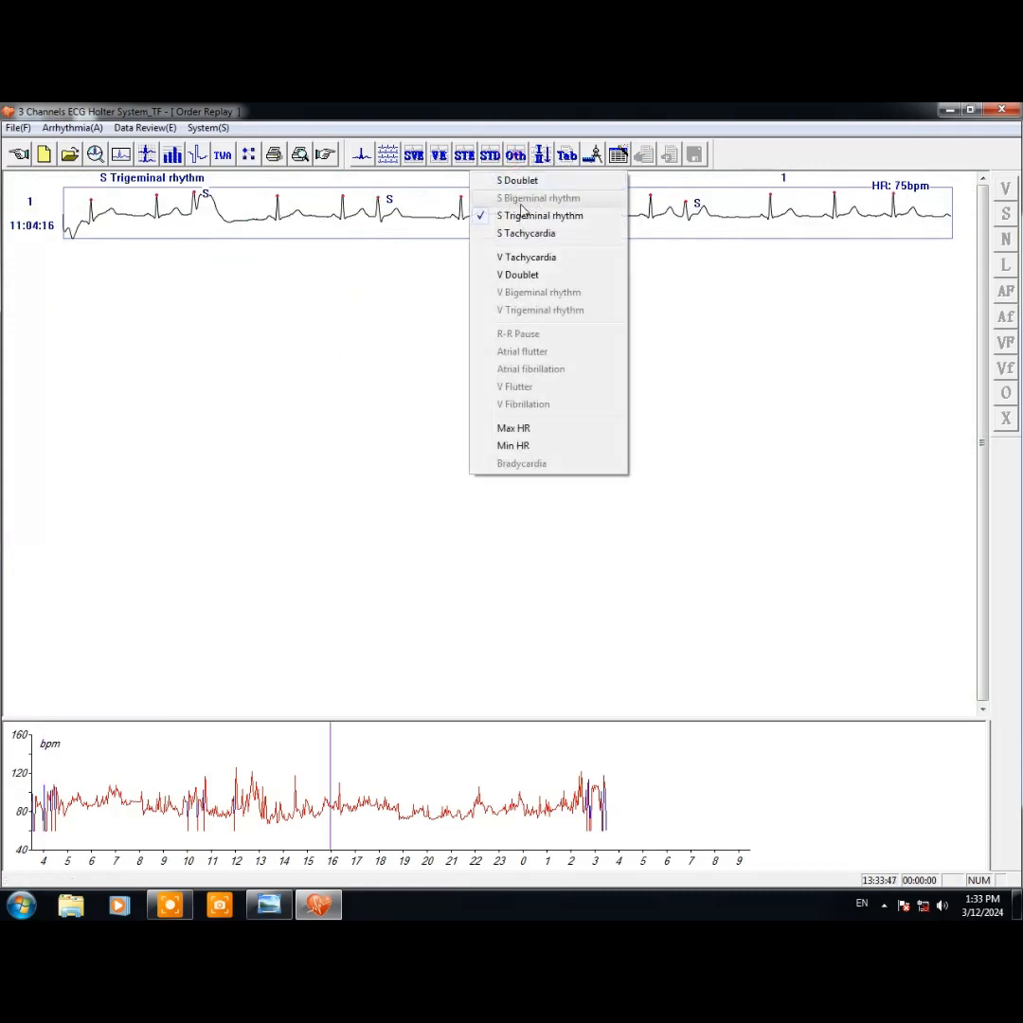
click(537, 233)
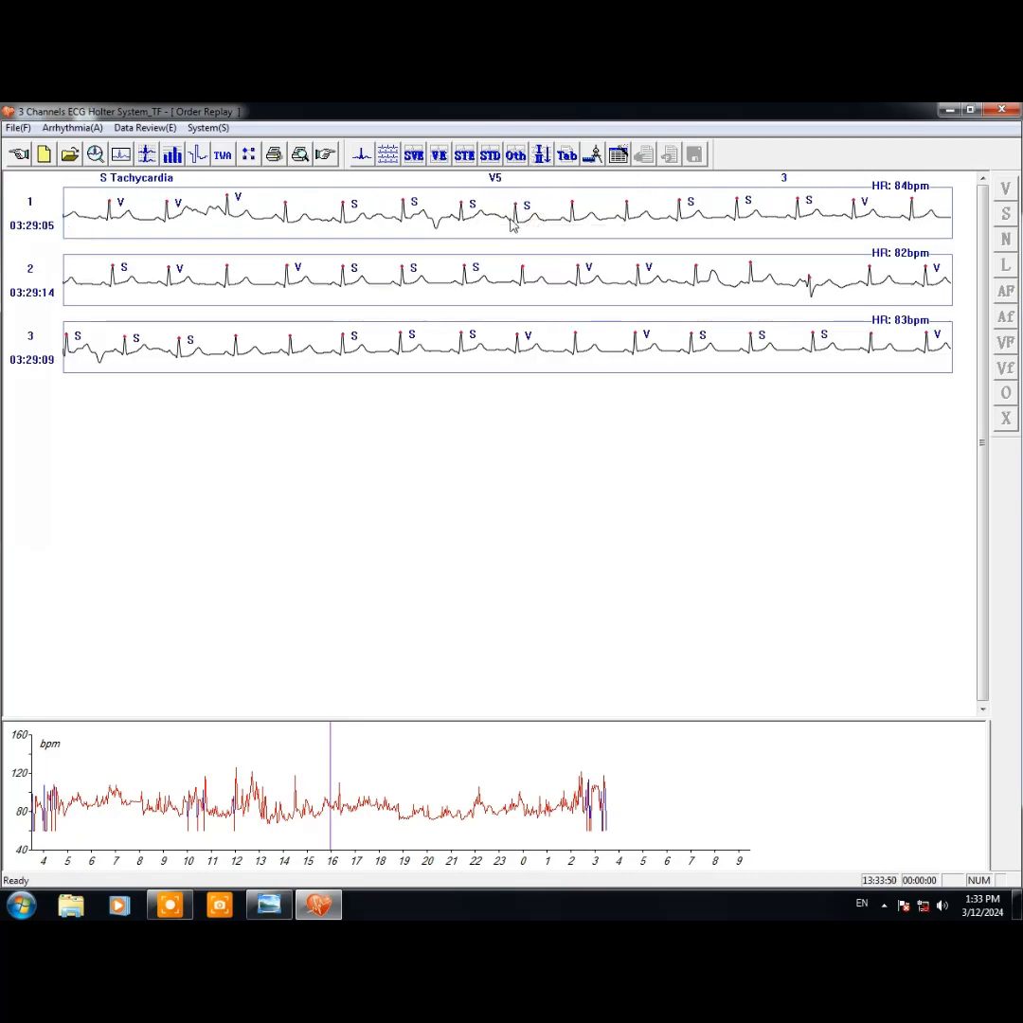
double_click(638, 299)
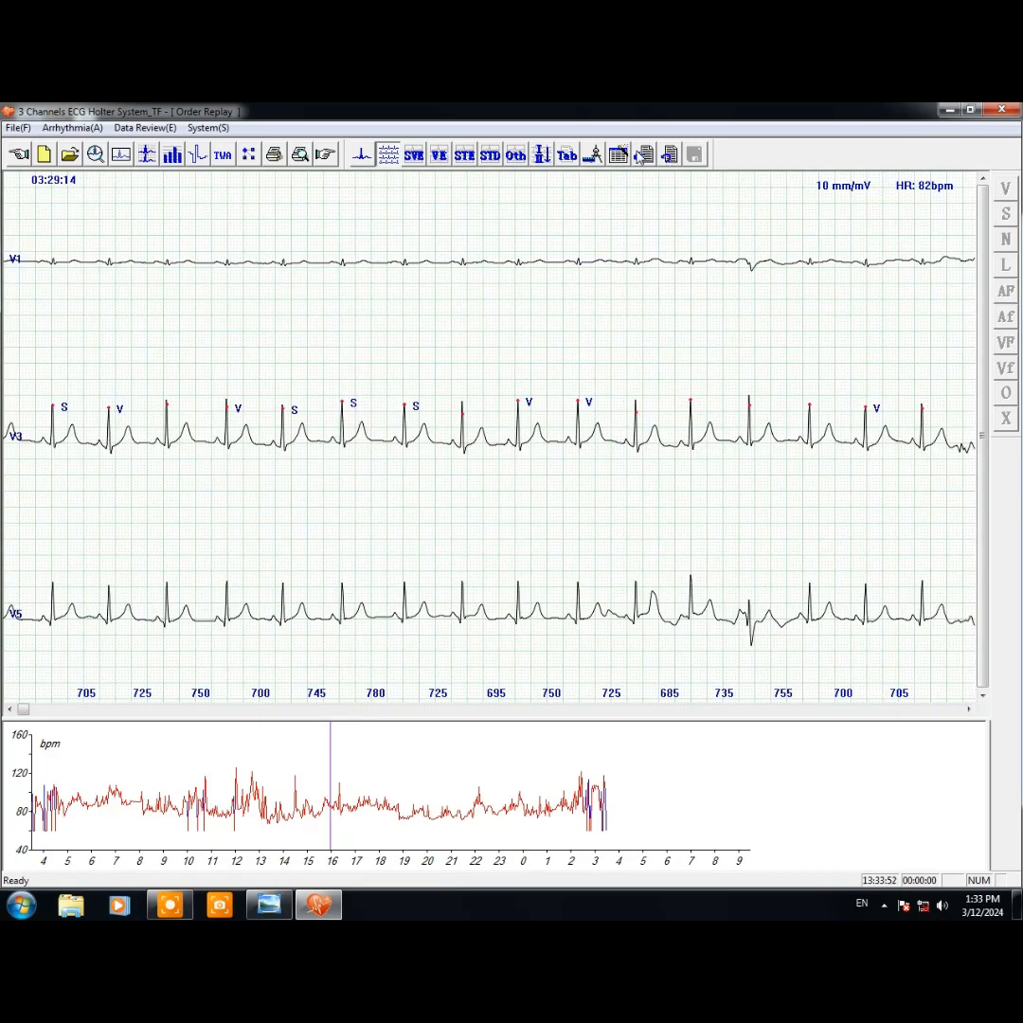
- List the V Tachycardia events and the V Doublet events
click(515, 155)
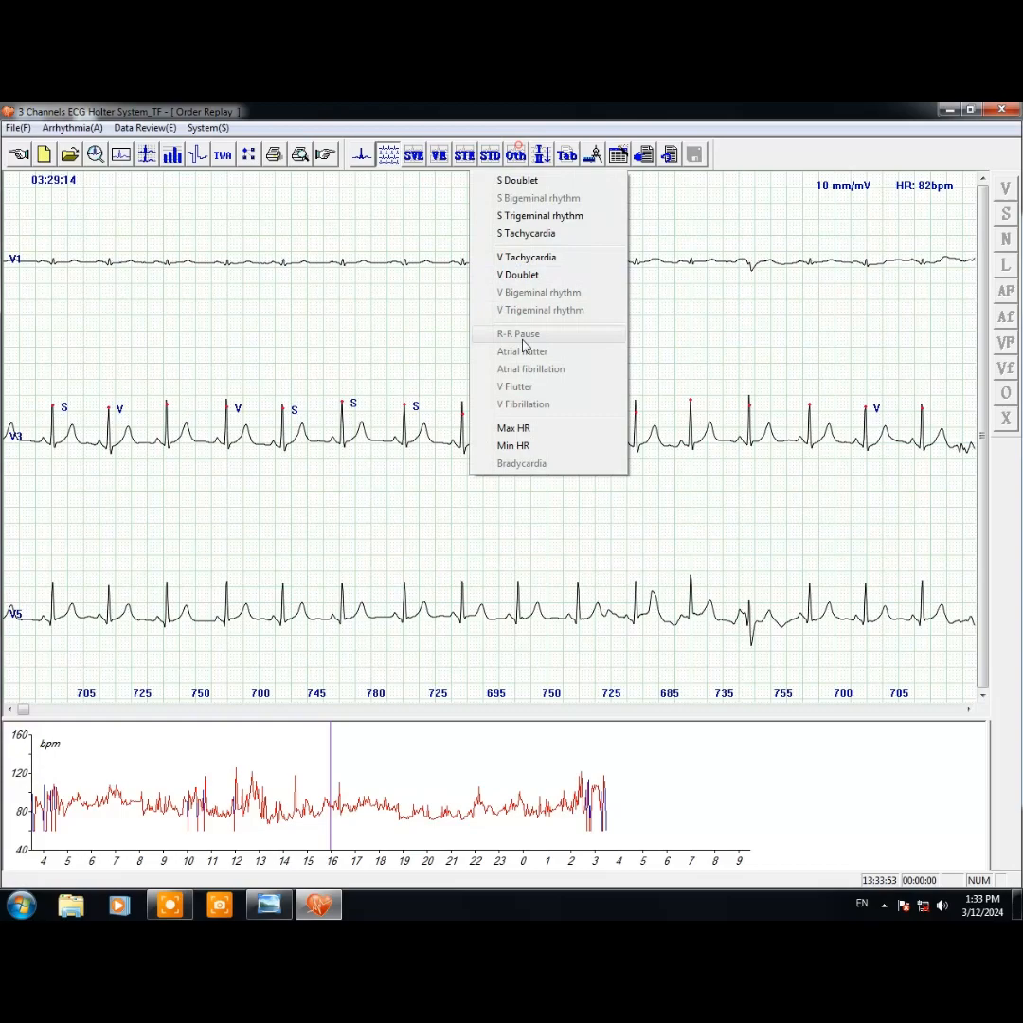
click(547, 265)
click(515, 156)
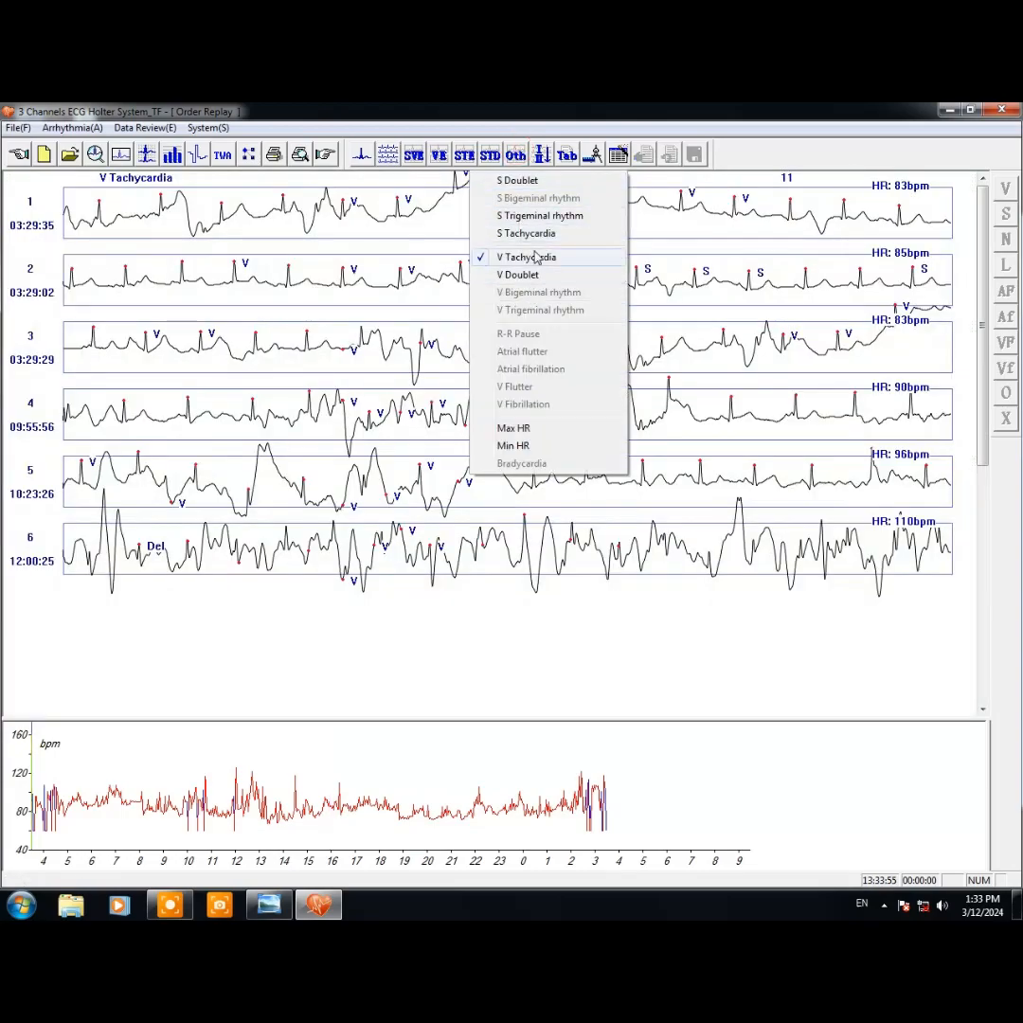
click(576, 276)
- List the Max HR strips and confirm the strip at 02:24:44 as the maximum heart rate
click(515, 155)
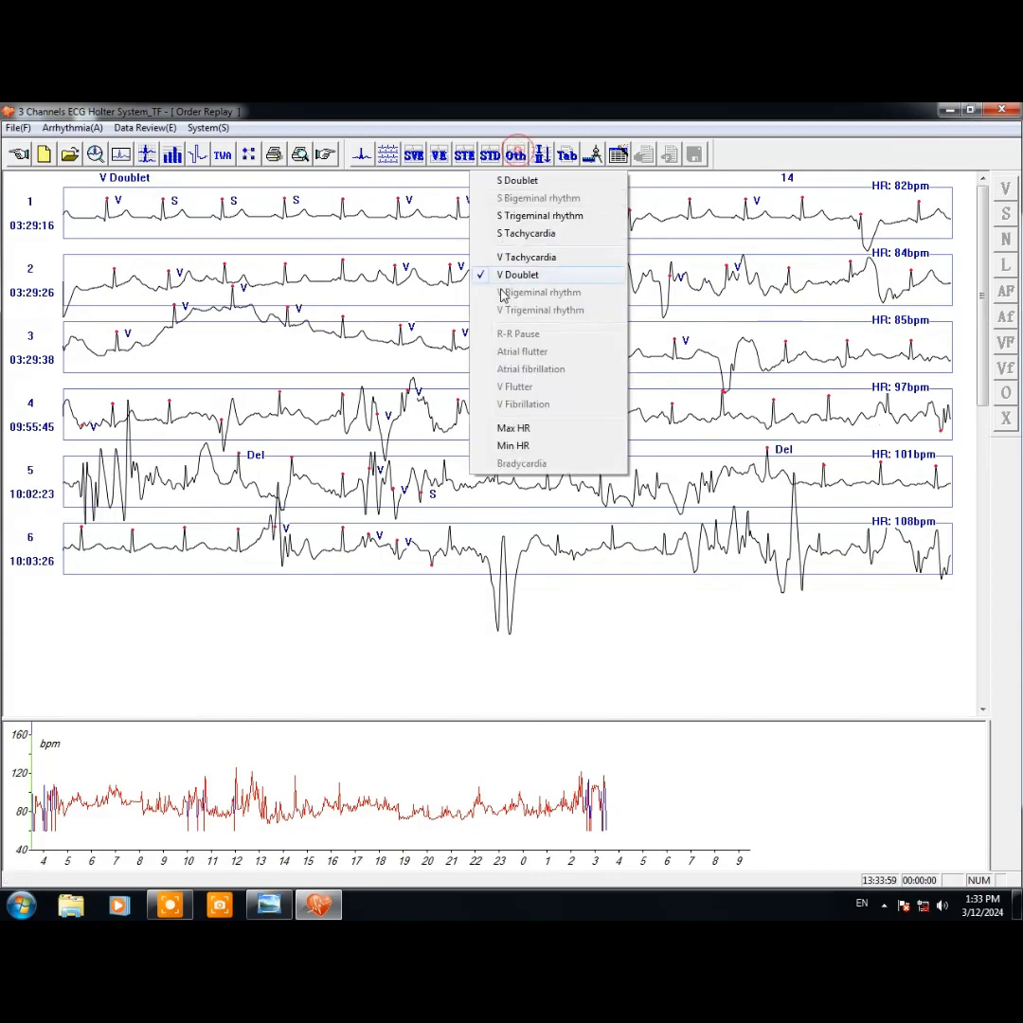
click(514, 427)
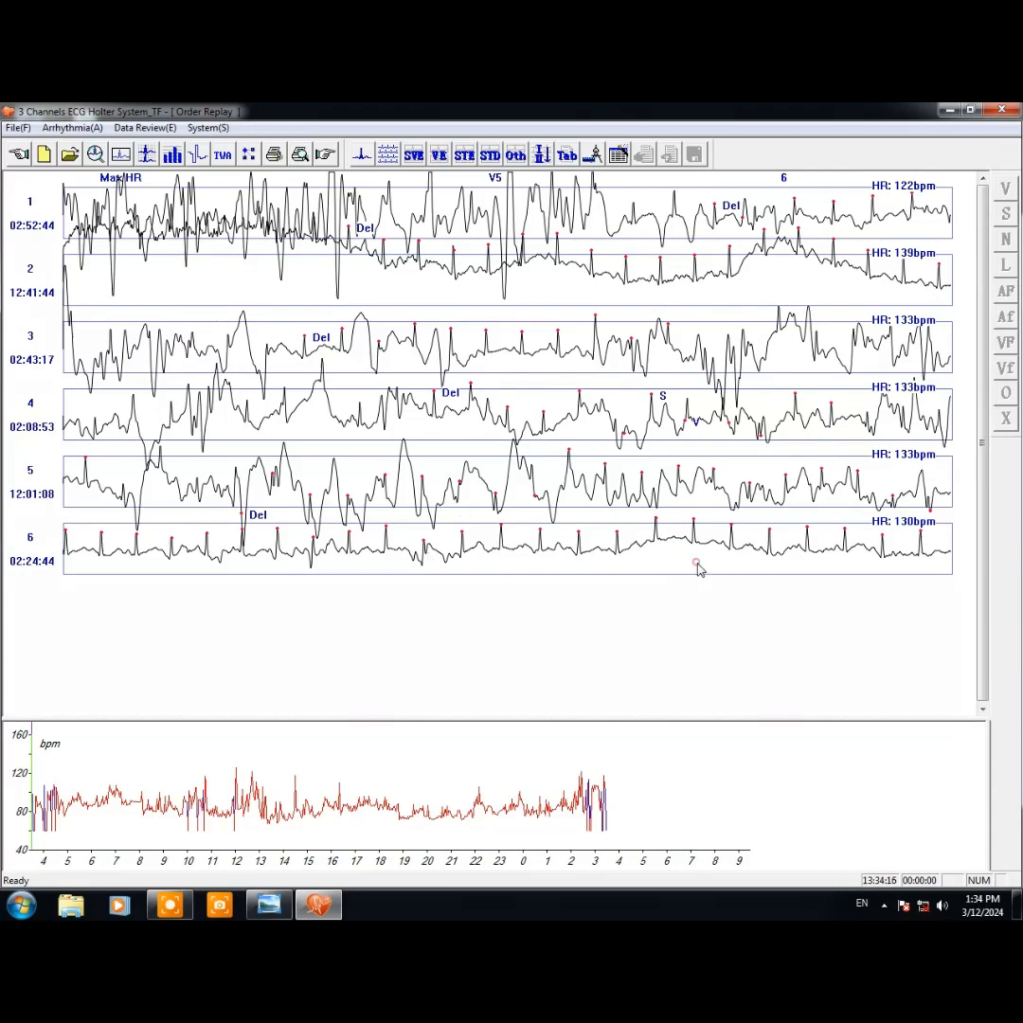
right_click(619, 554)
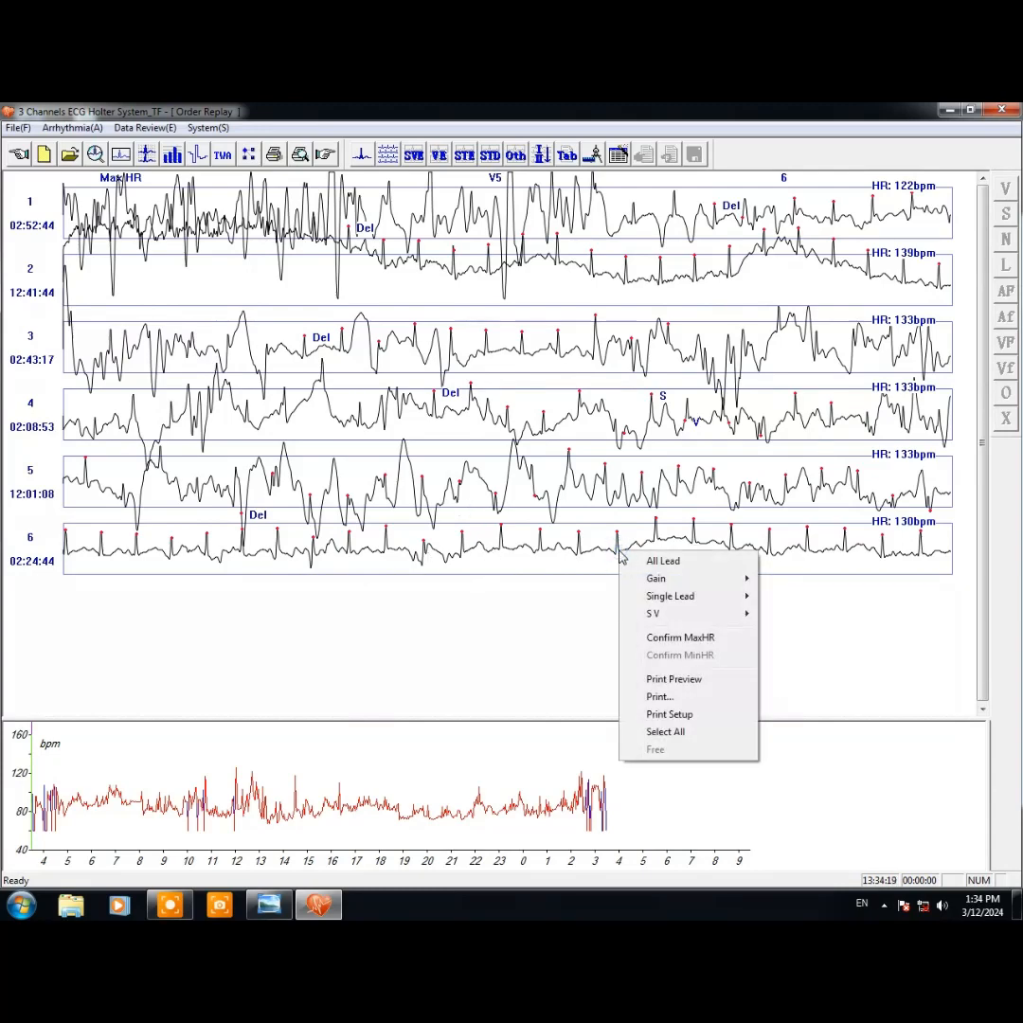
click(698, 643)
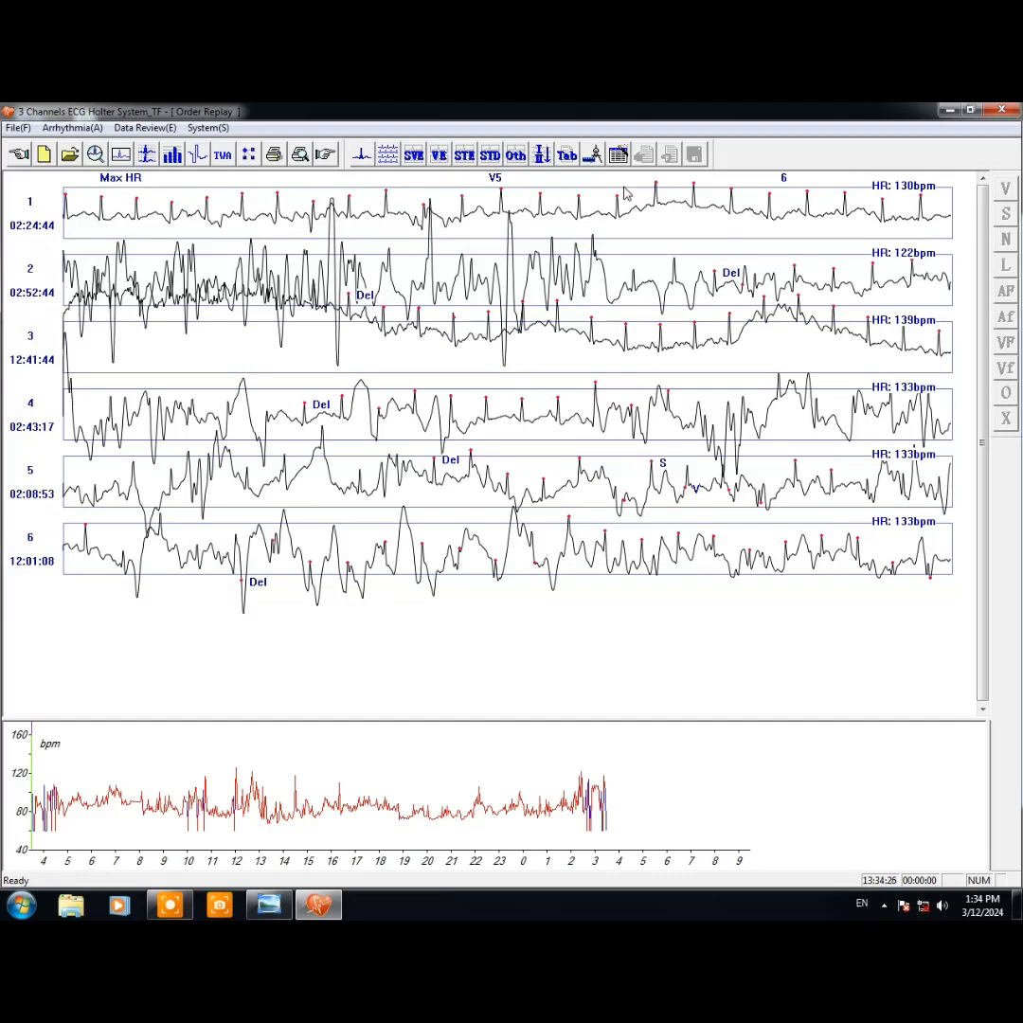
- List the Min HR strips and confirm the strip at 14:08:53 as the minimum heart rate
right_click(470, 173)
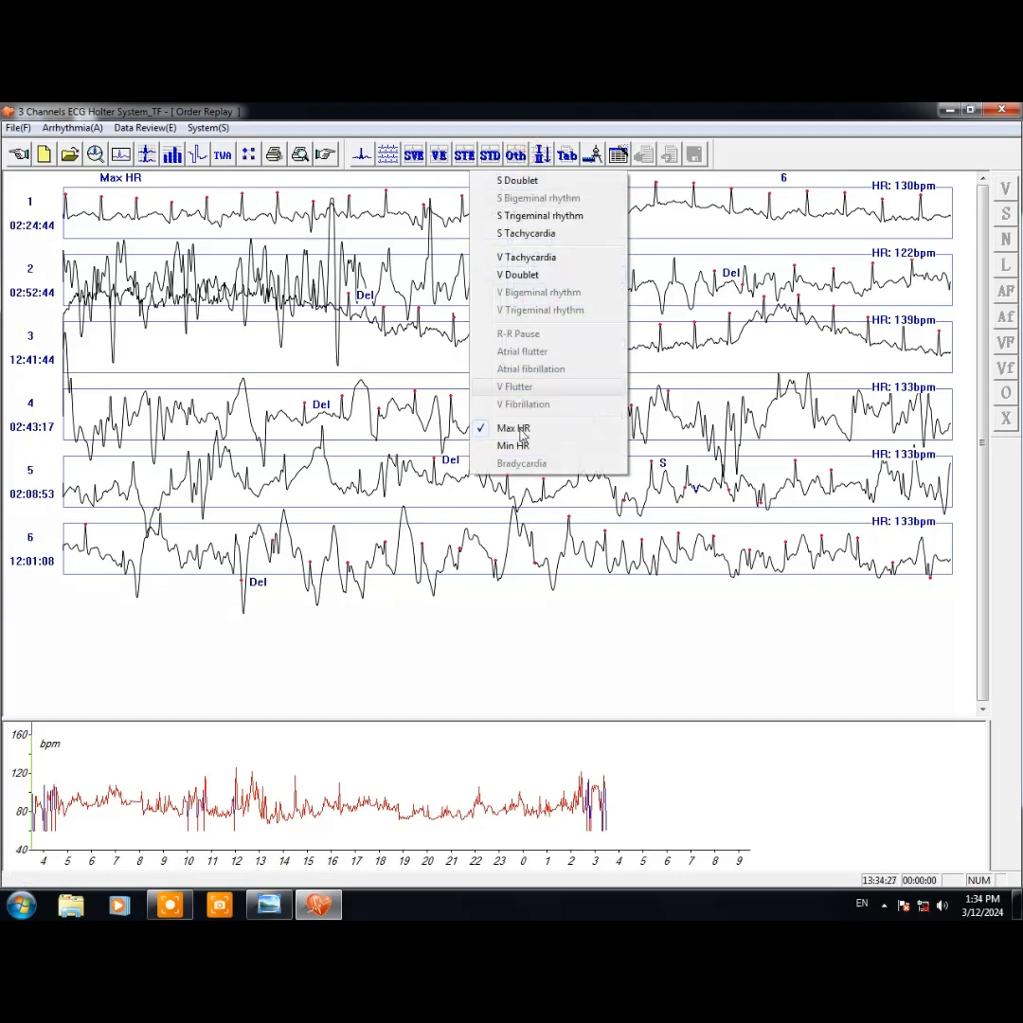
click(515, 445)
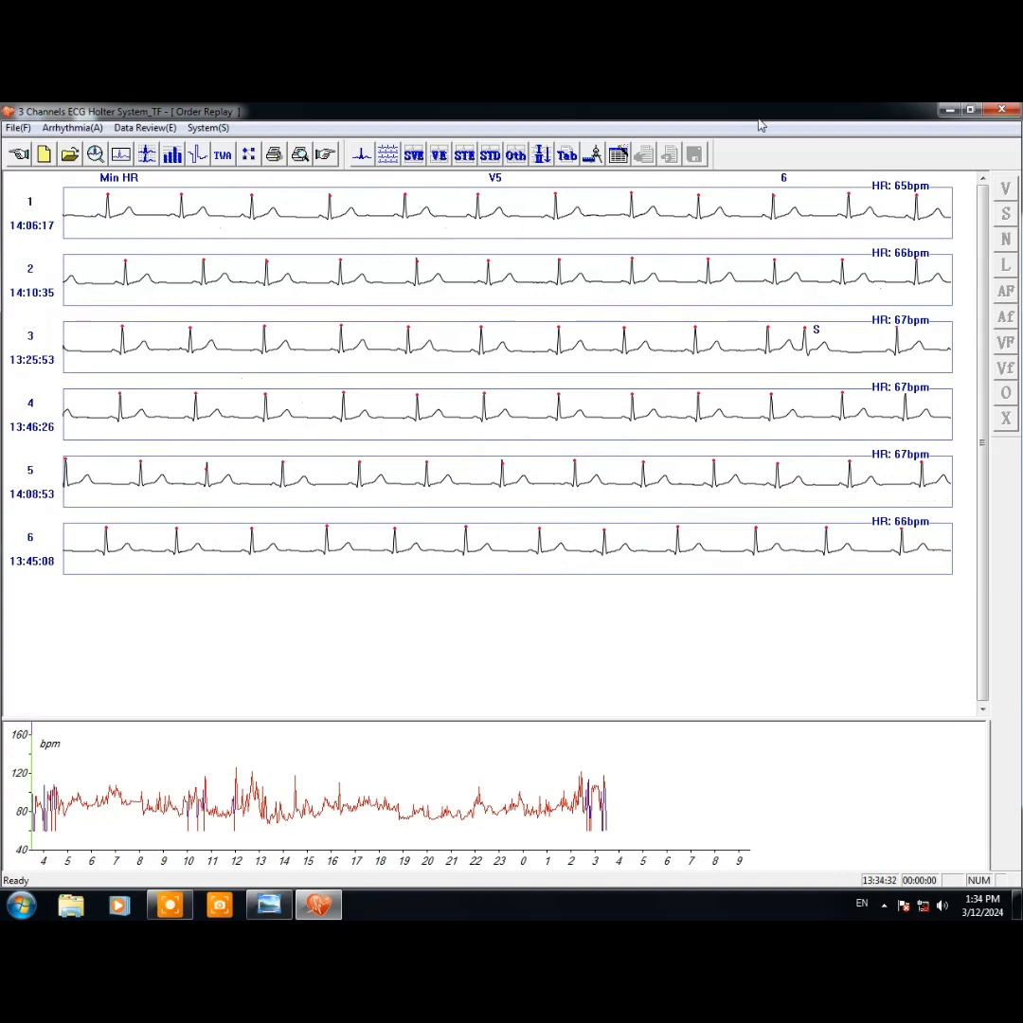
right_click(535, 482)
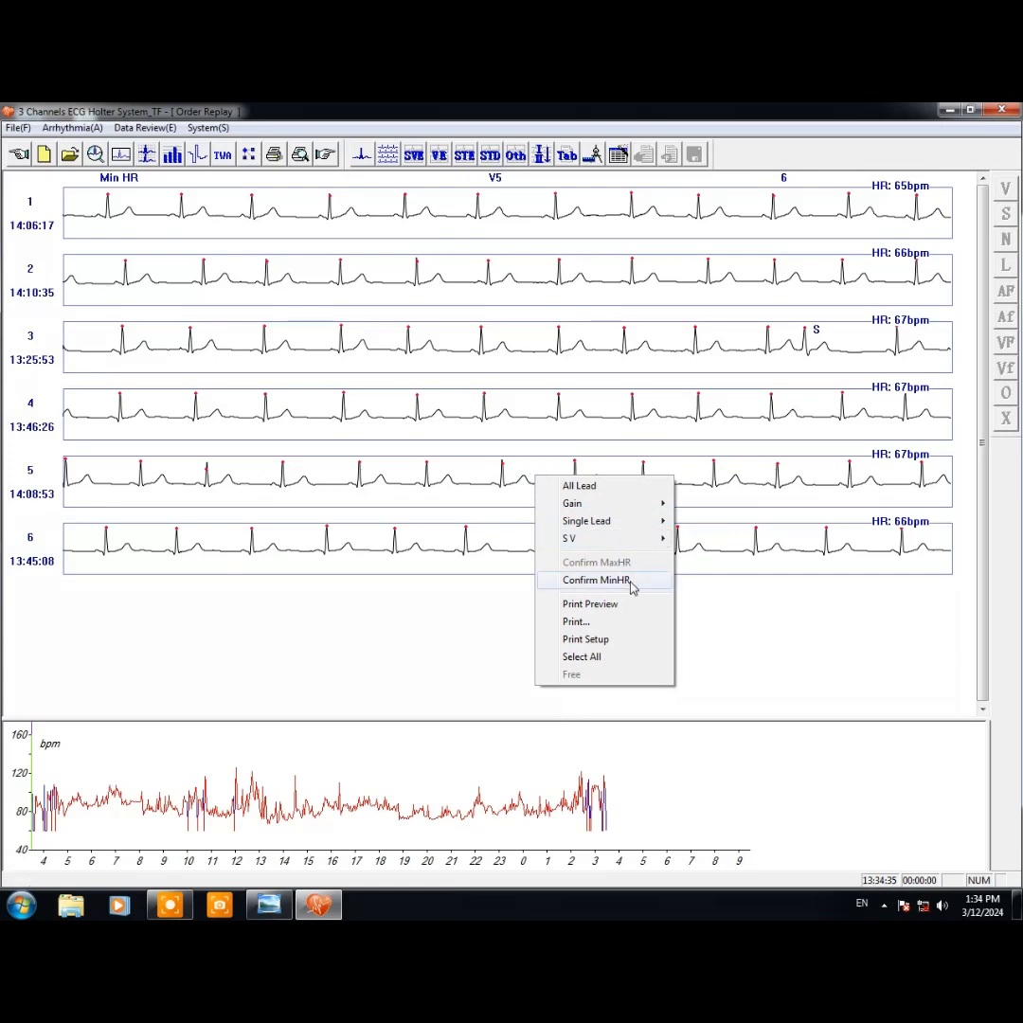
click(597, 579)
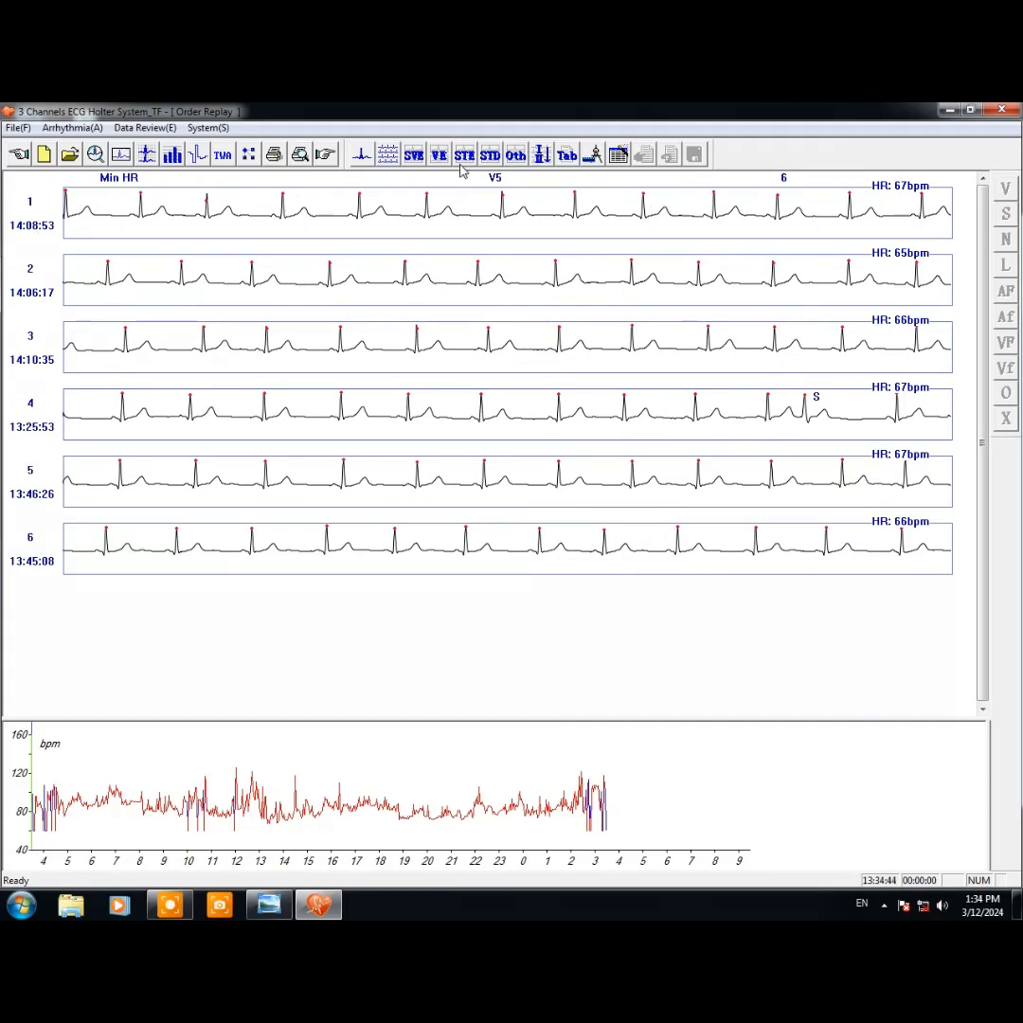
- Review the hourly Arrhythmia Table and ST Table, and close the chart window
click(533, 165)
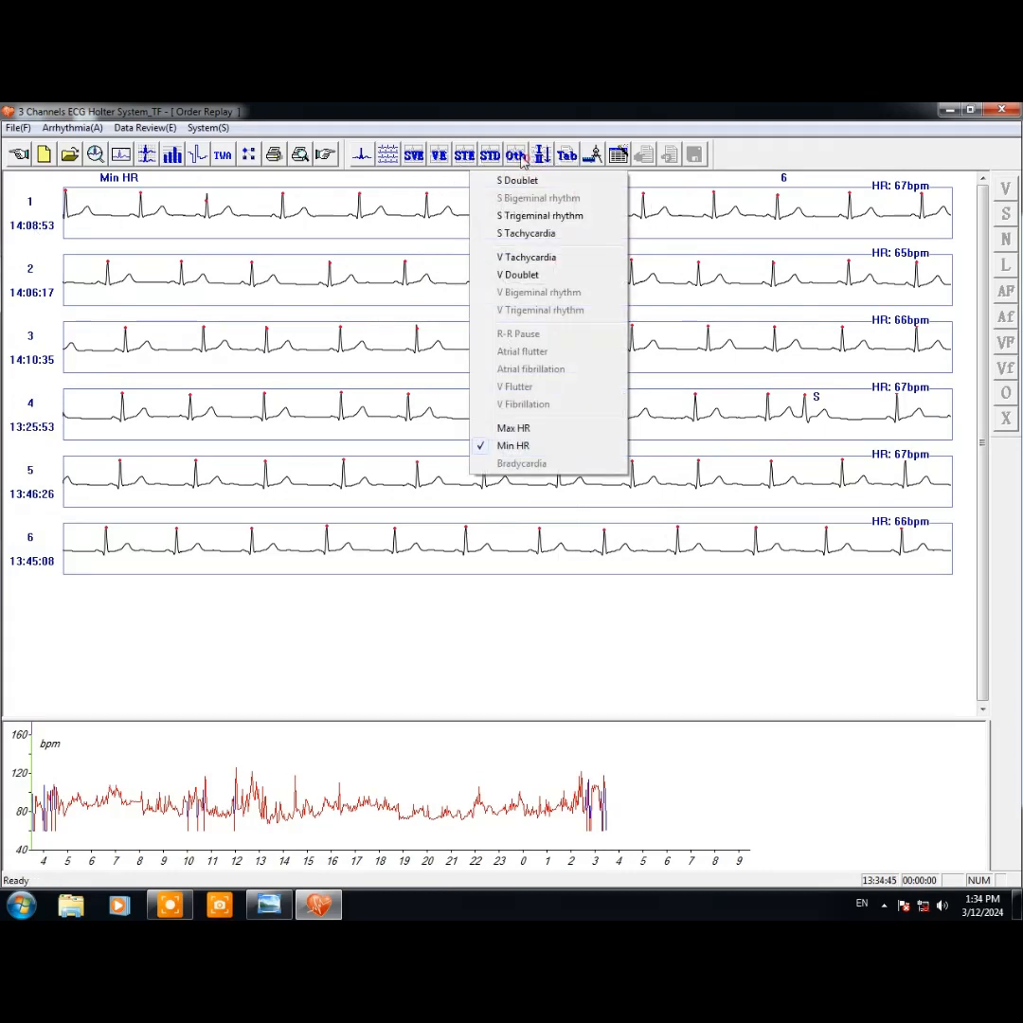
click(581, 133)
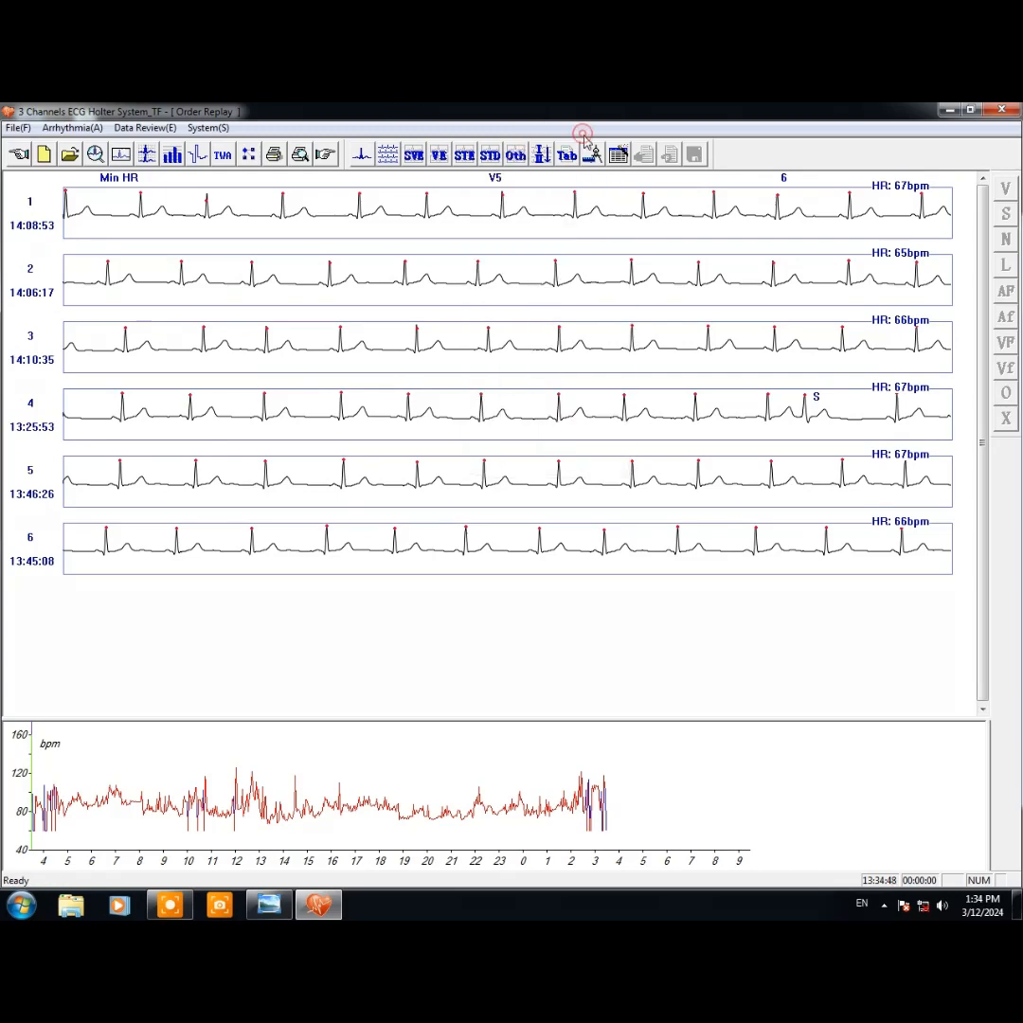
click(571, 158)
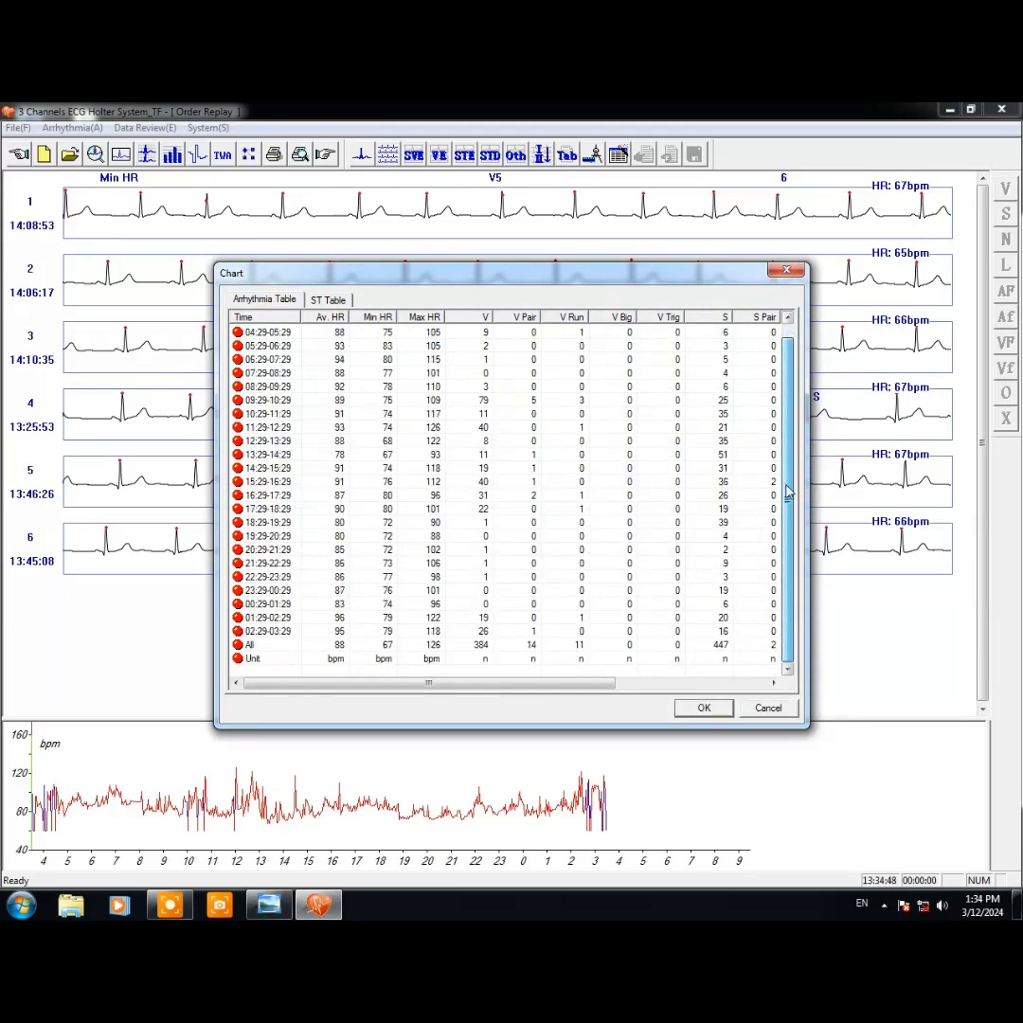
scroll(777, 397, down, 1)
click(328, 299)
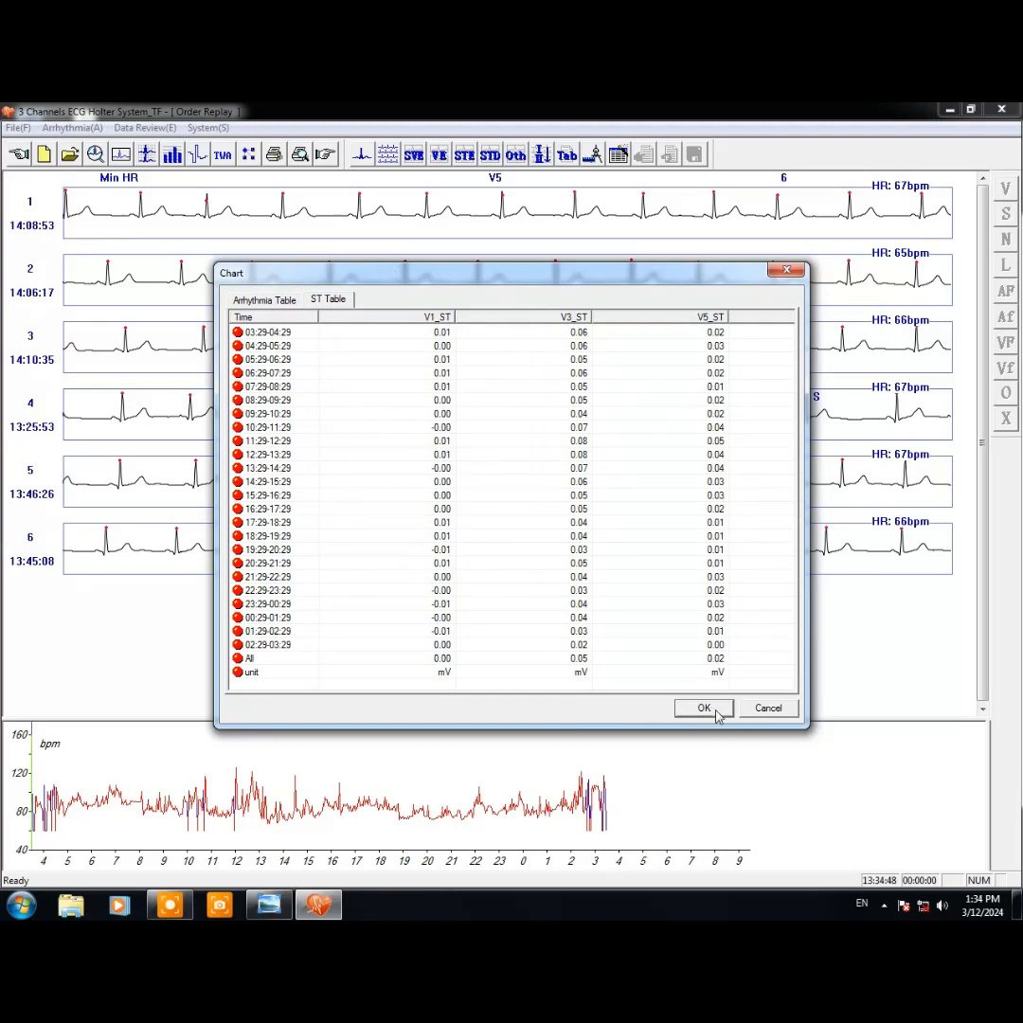
click(716, 711)
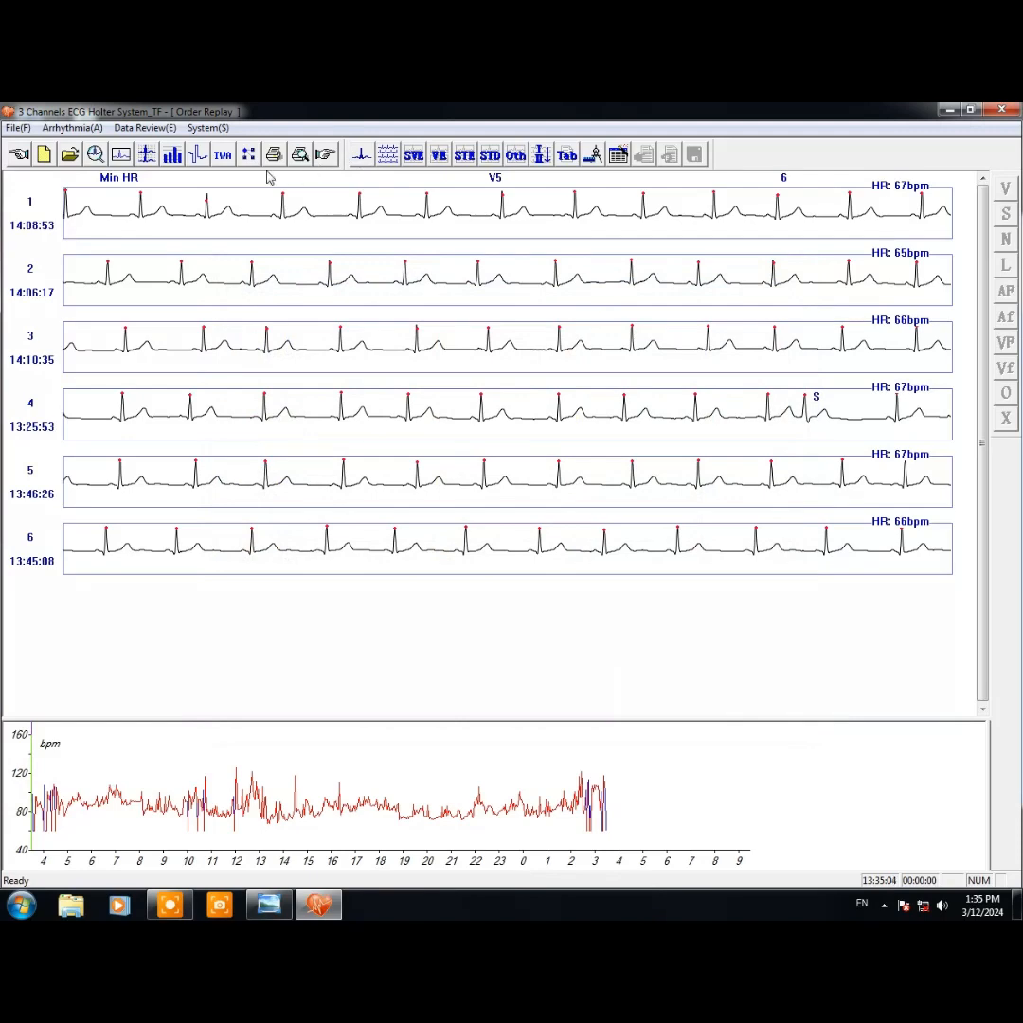
- Switch to the HRV analysis and view the 5-minute HRV and the 1-hour HRV
click(173, 156)
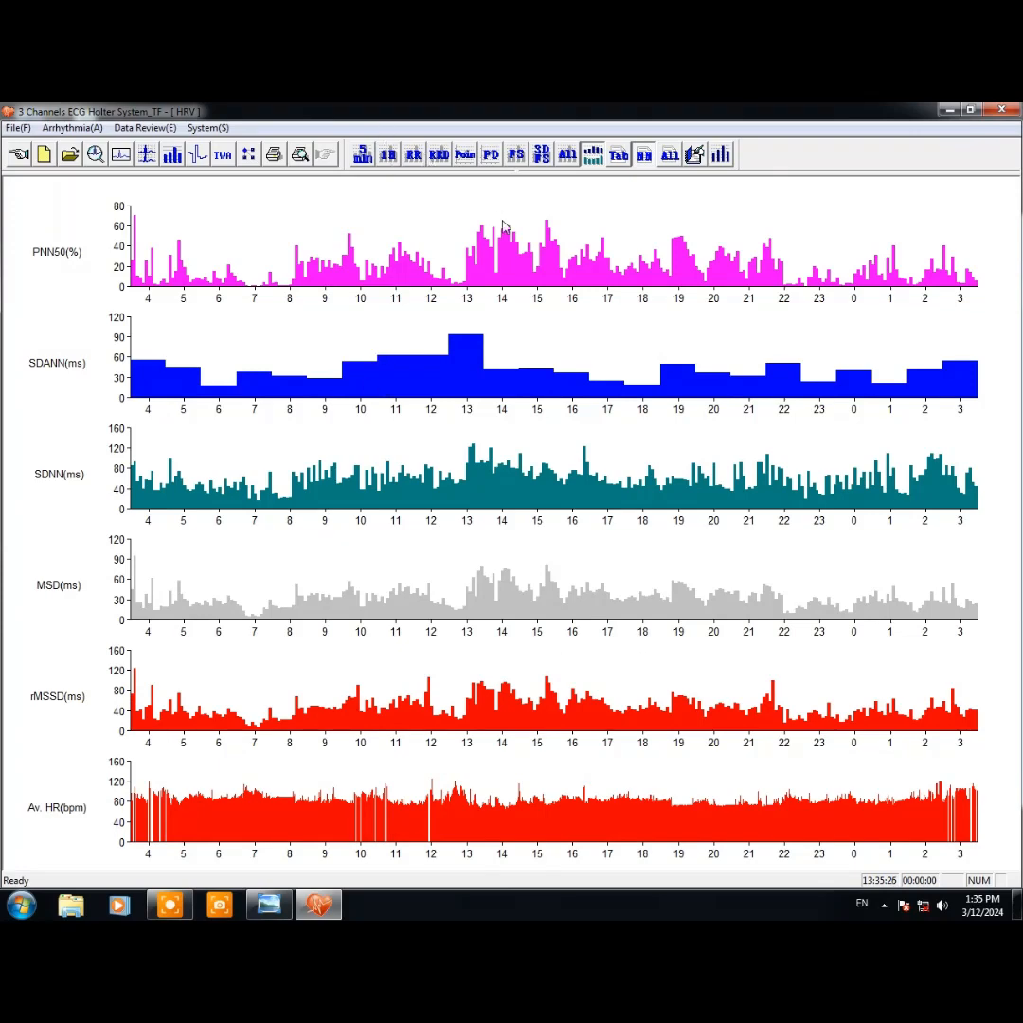
click(363, 153)
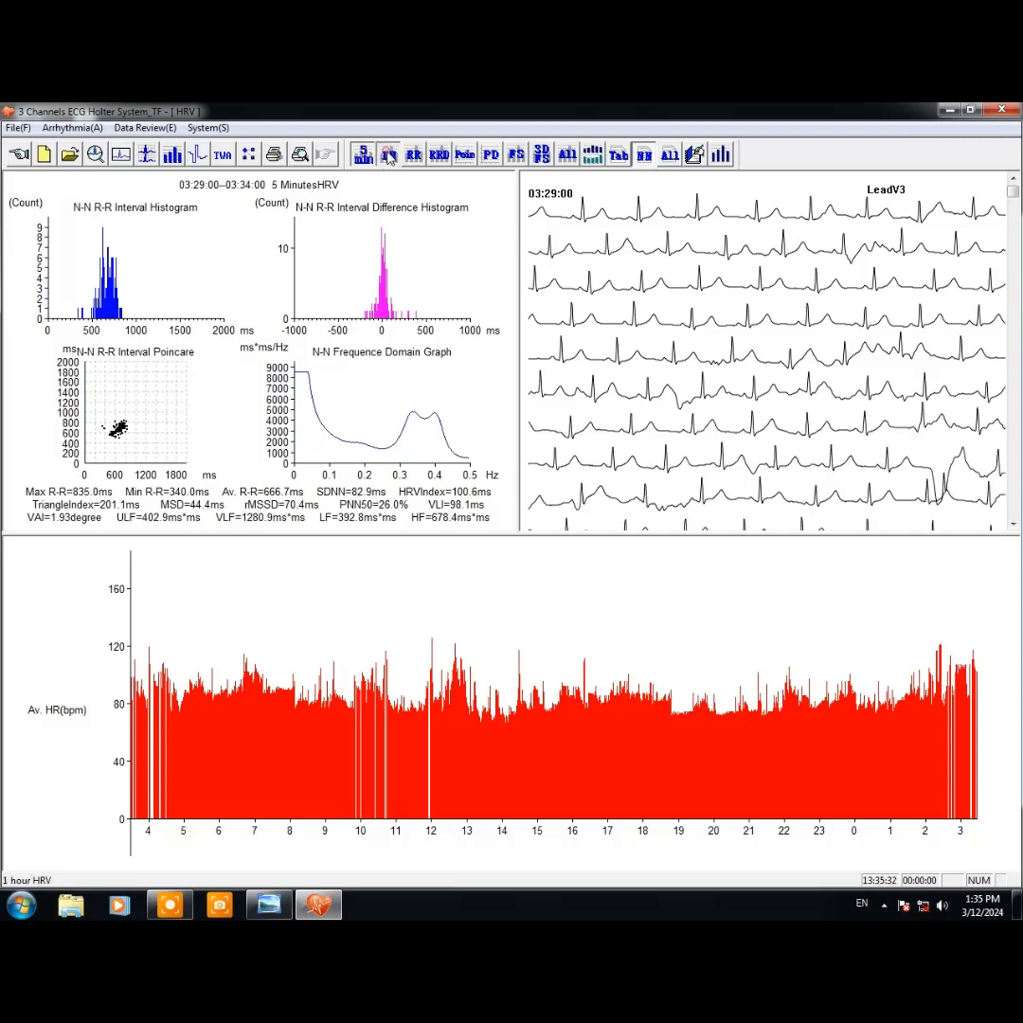
click(388, 156)
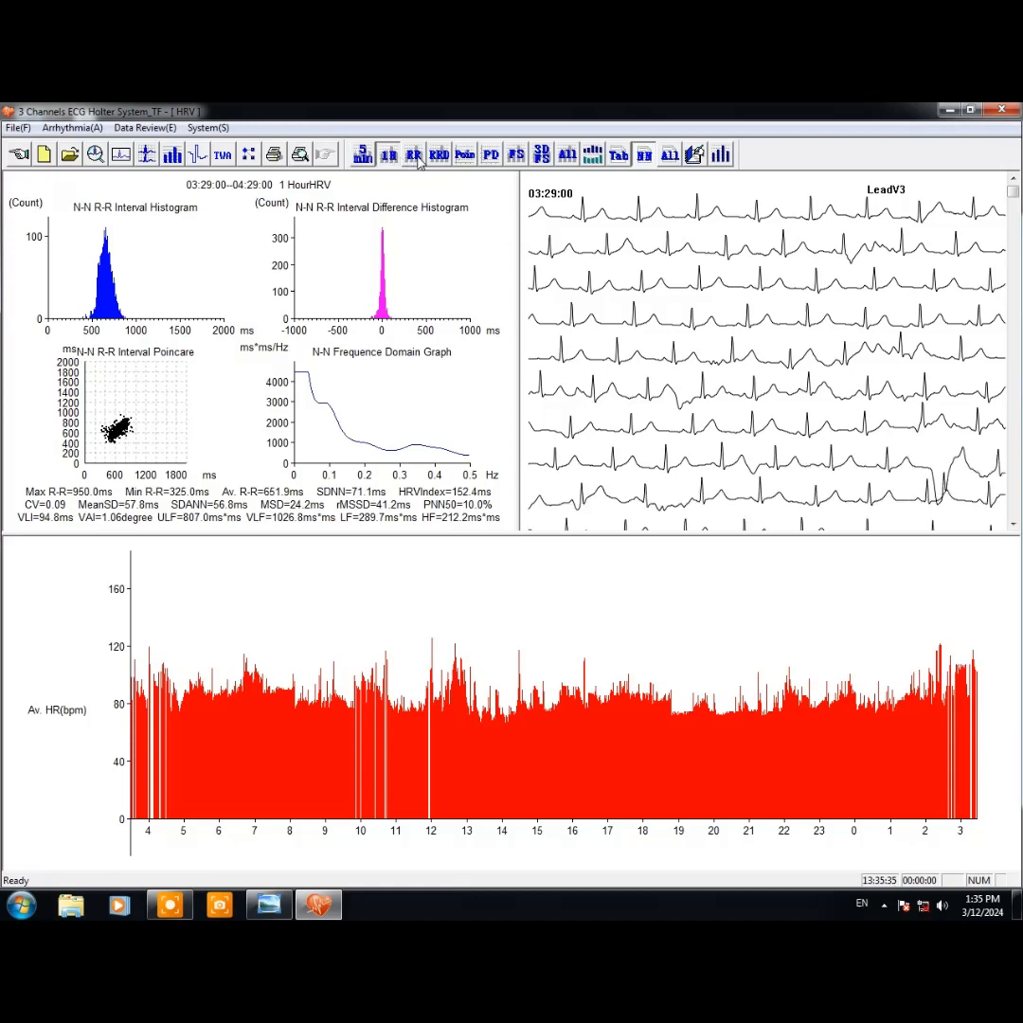
- View the N-N R-R interval histogram, the interval difference histogram, the Poincare plot and the difference Poincare plot in turn
click(415, 156)
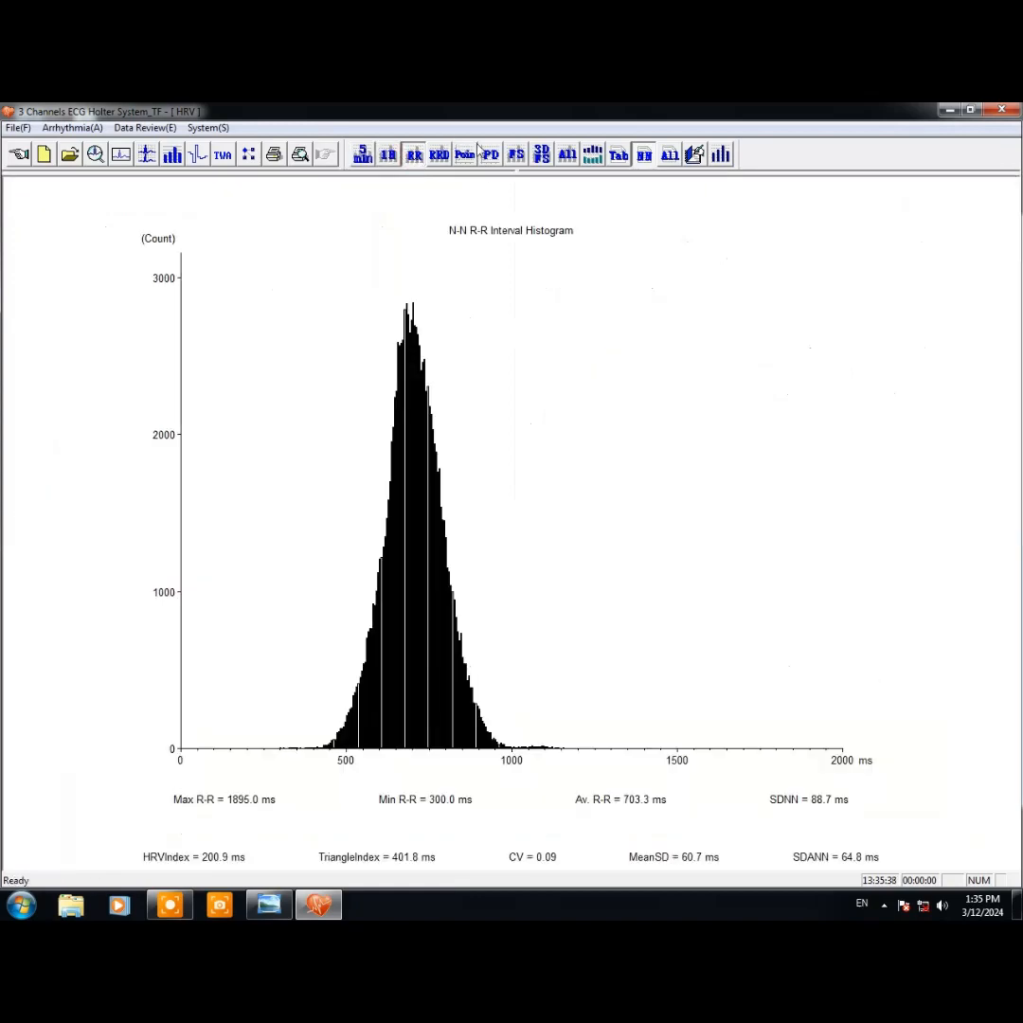
click(438, 156)
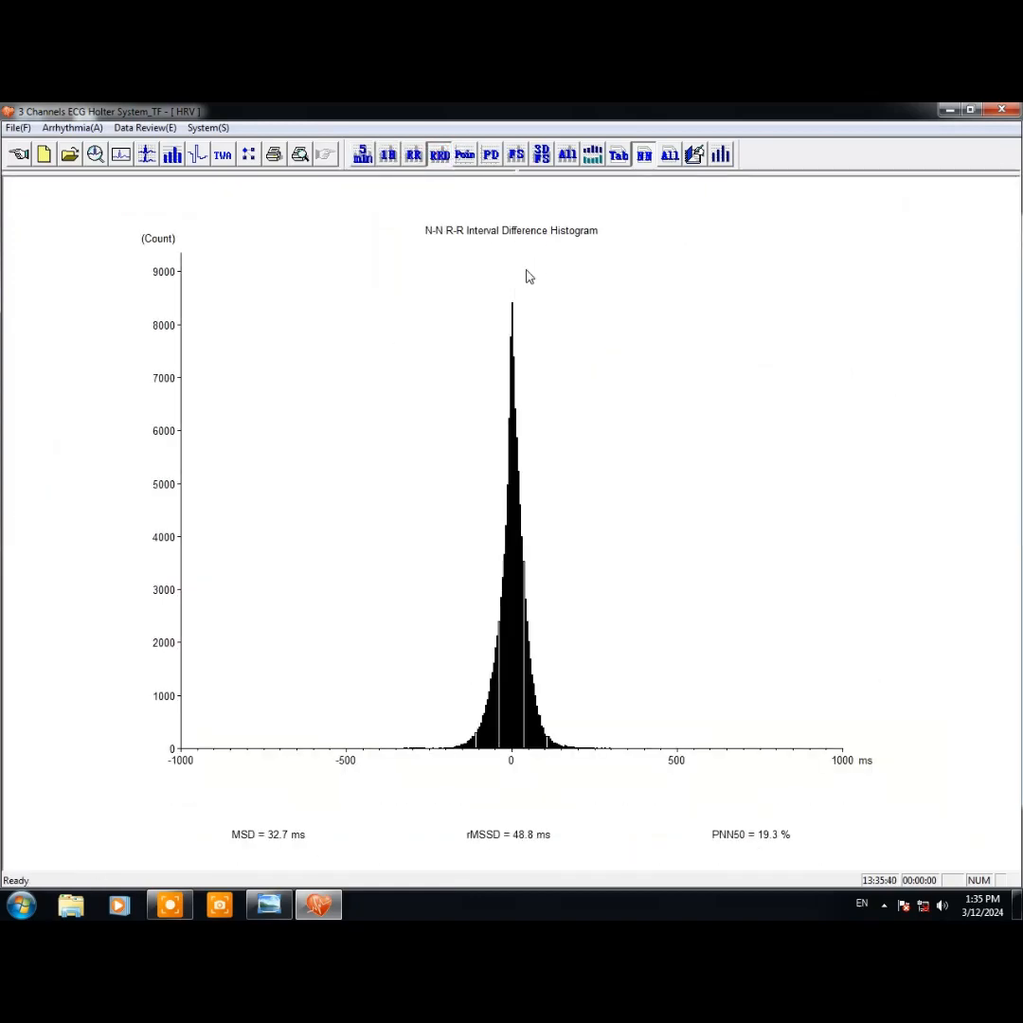
click(471, 158)
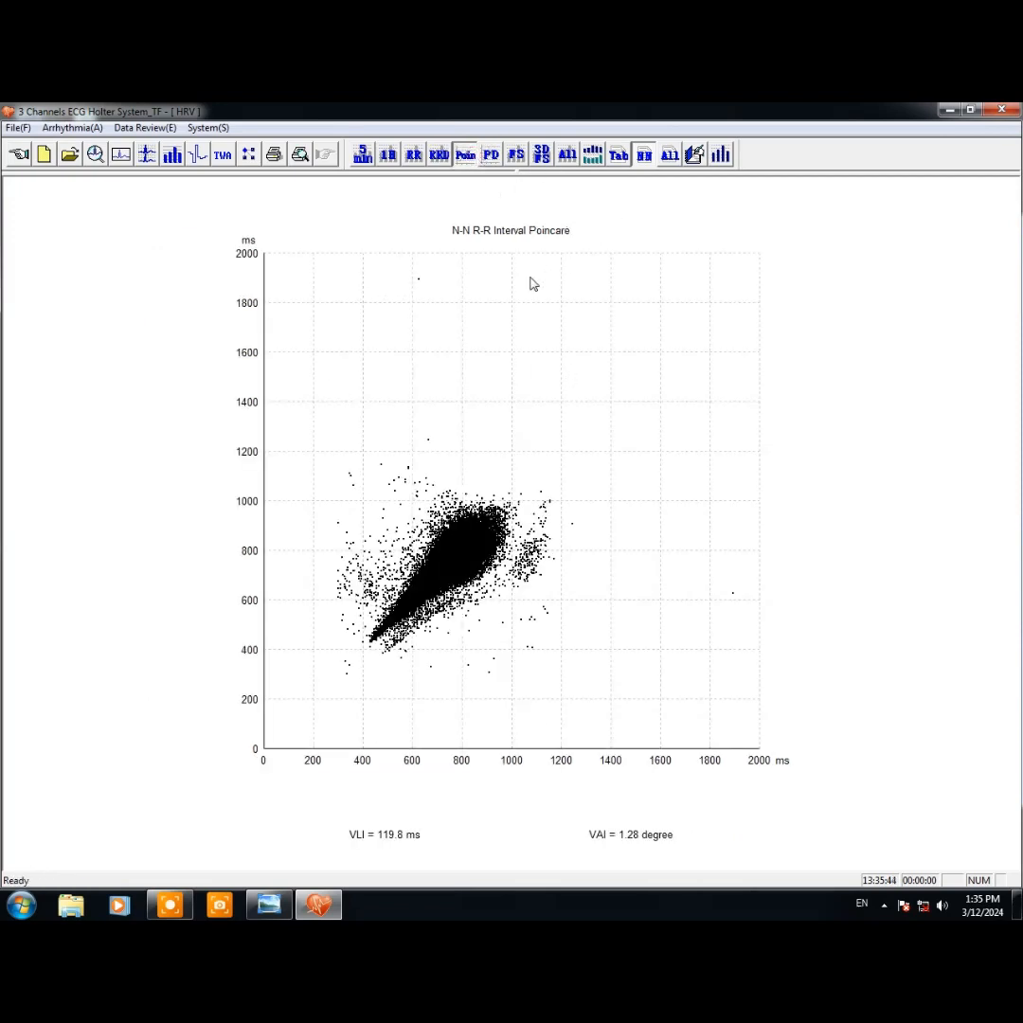
click(492, 158)
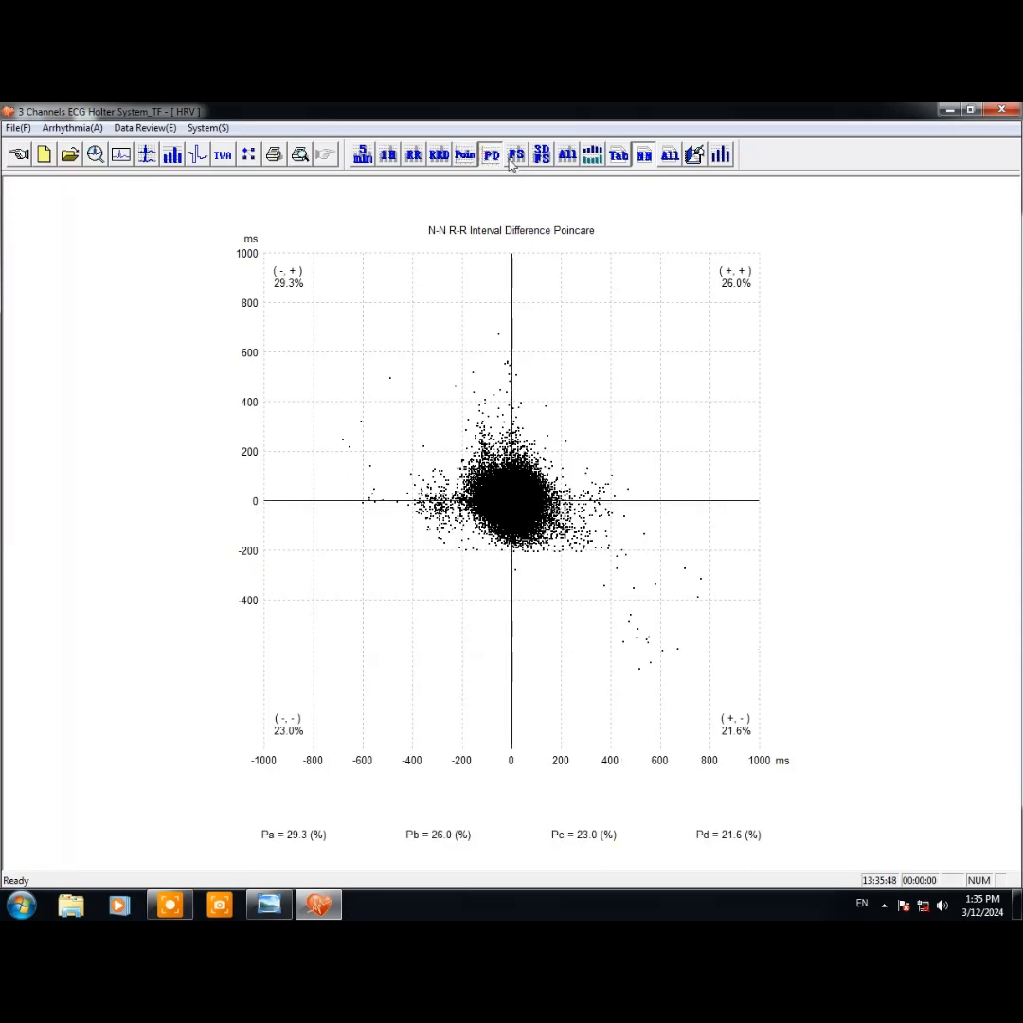
- View the HRV frequency domain graph, its 3D version, the combined HRV graphs and the HRV trend charts in turn
click(512, 161)
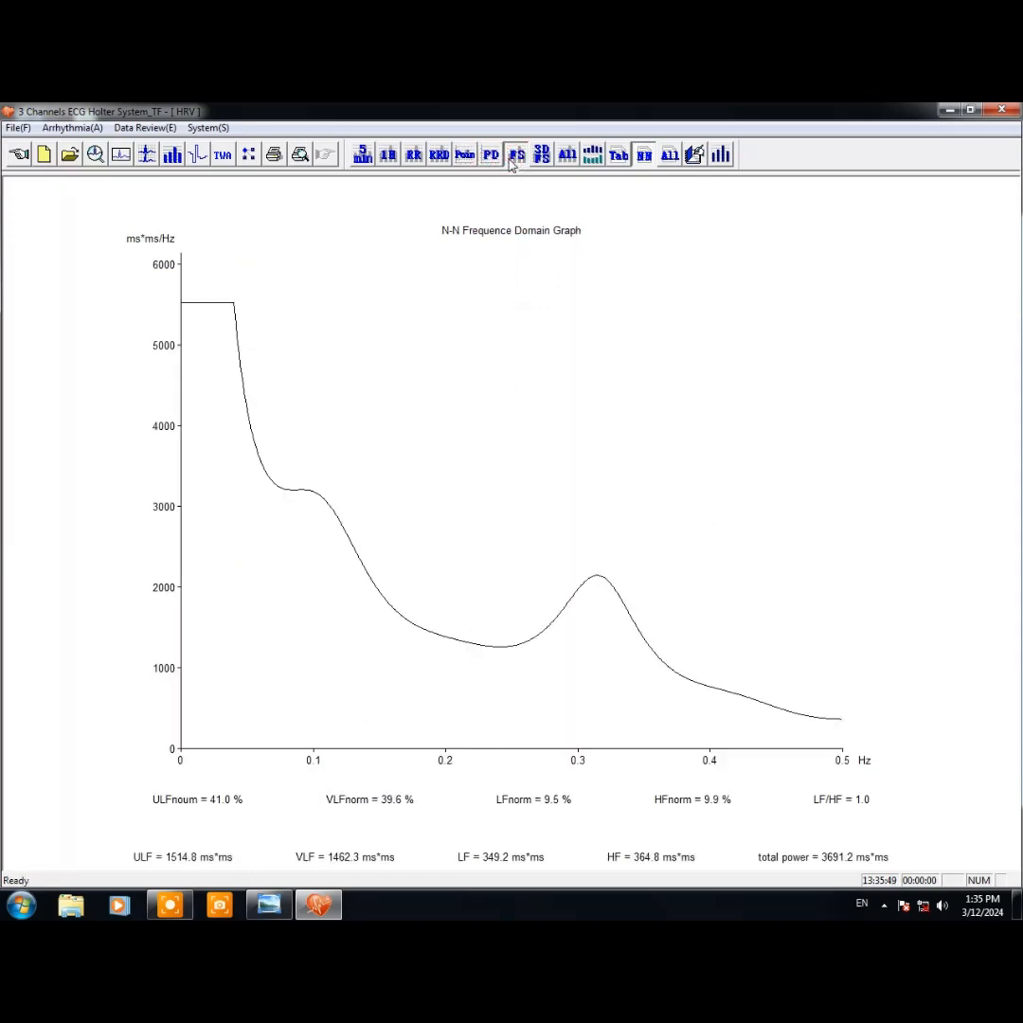
click(540, 155)
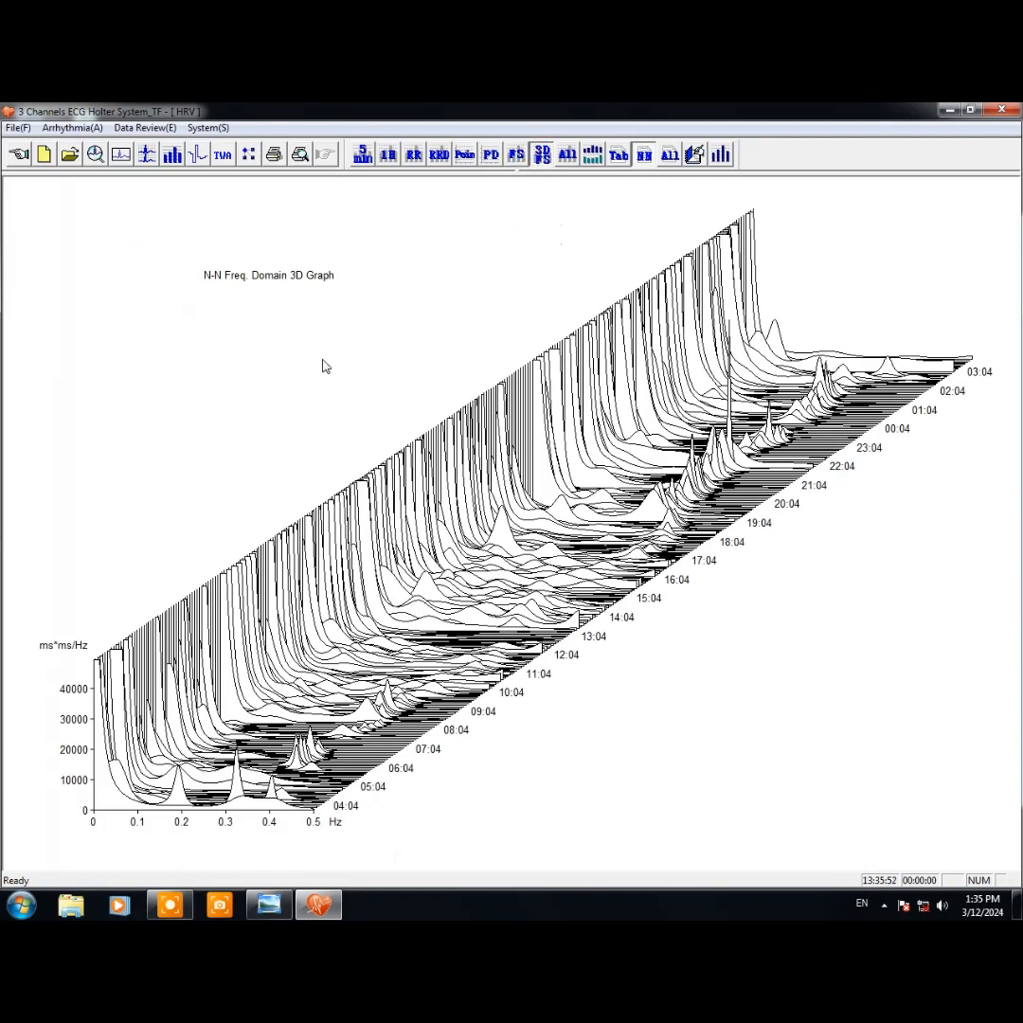
click(566, 154)
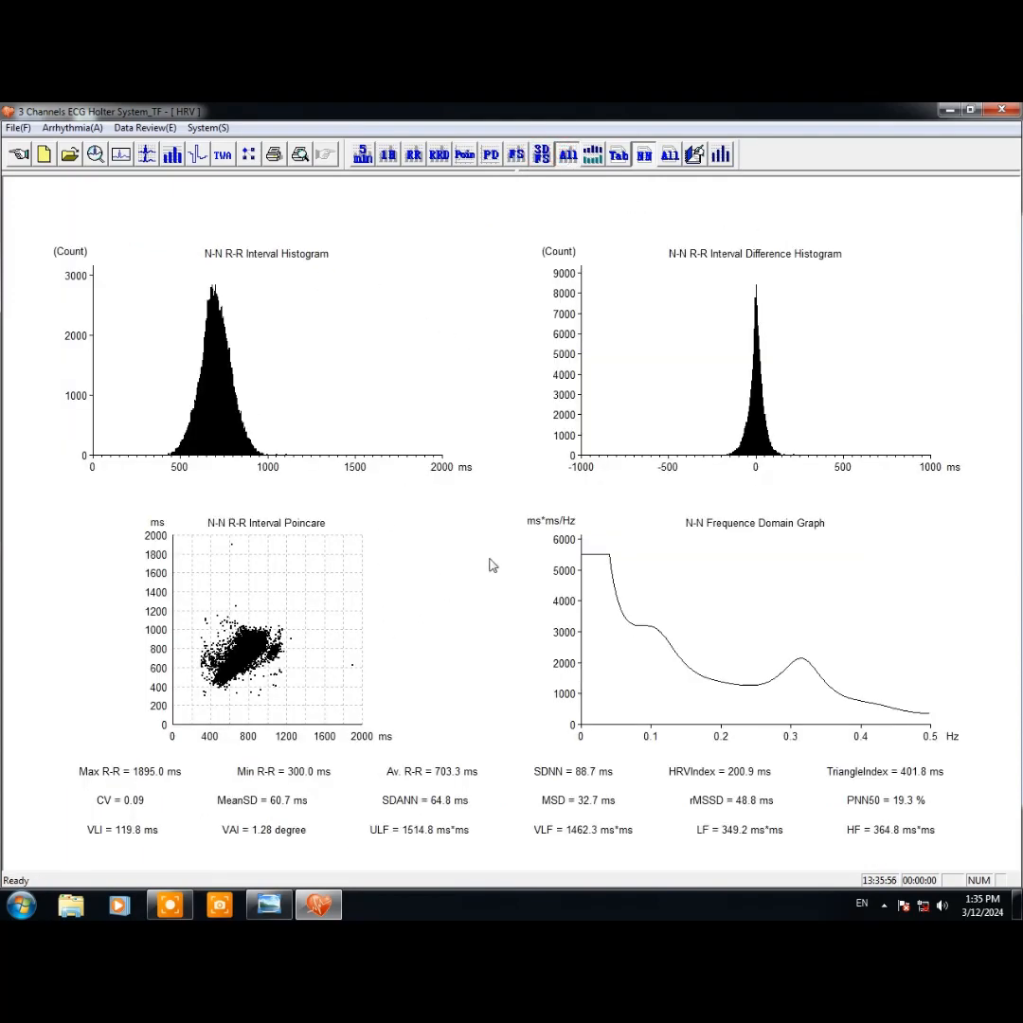
click(591, 155)
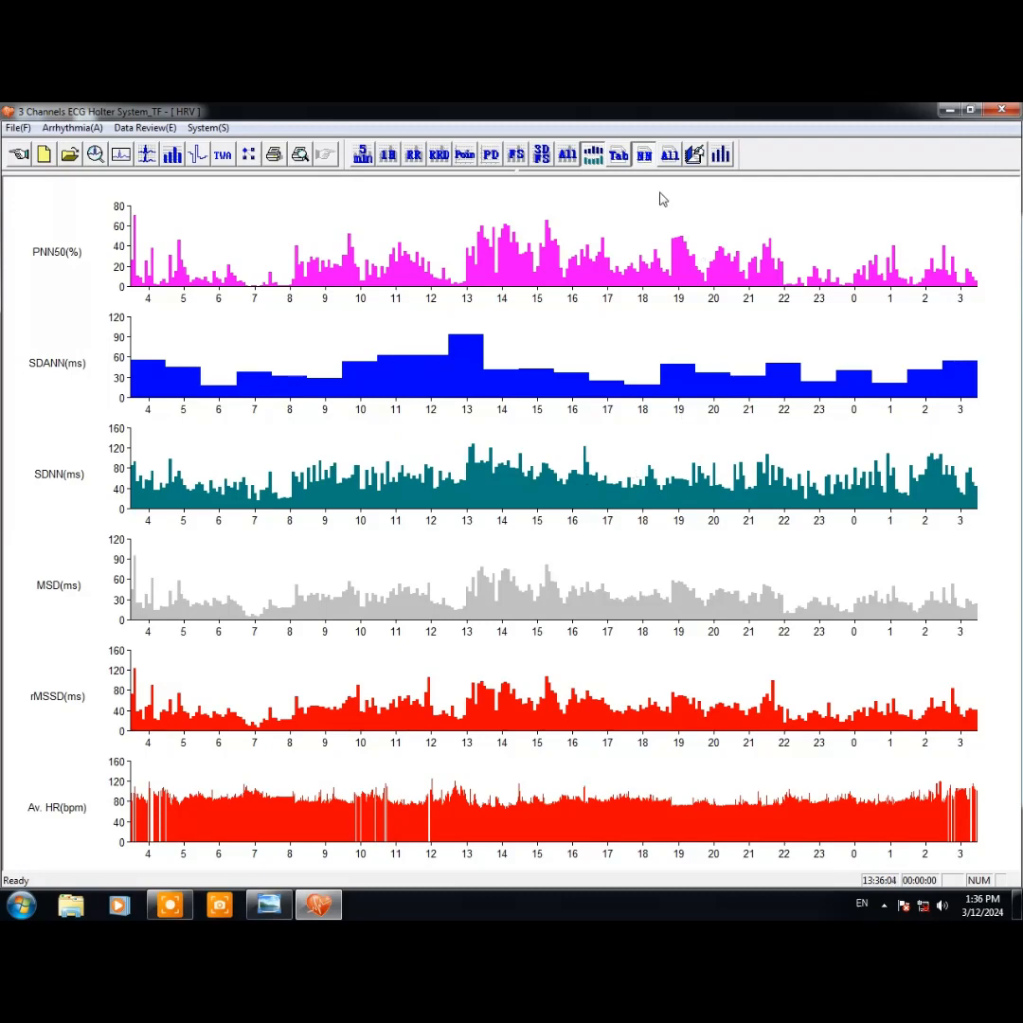
- Show the hourly HRV table, compare it for sinus beats and all beats, and return to sinus beats
click(618, 156)
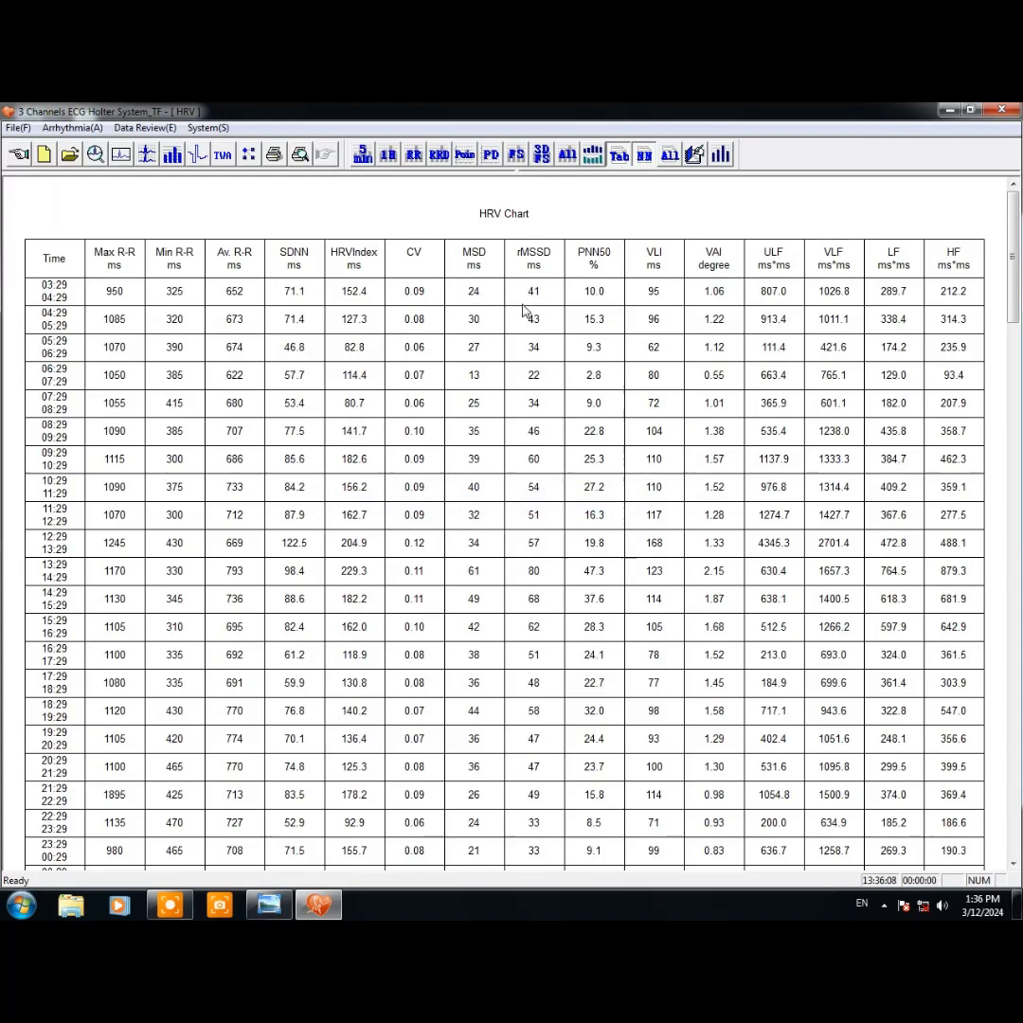
mouse_move(1018, 241)
mouse_down()
mouse_move(1018, 308)
mouse_move(1017, 232)
mouse_up()
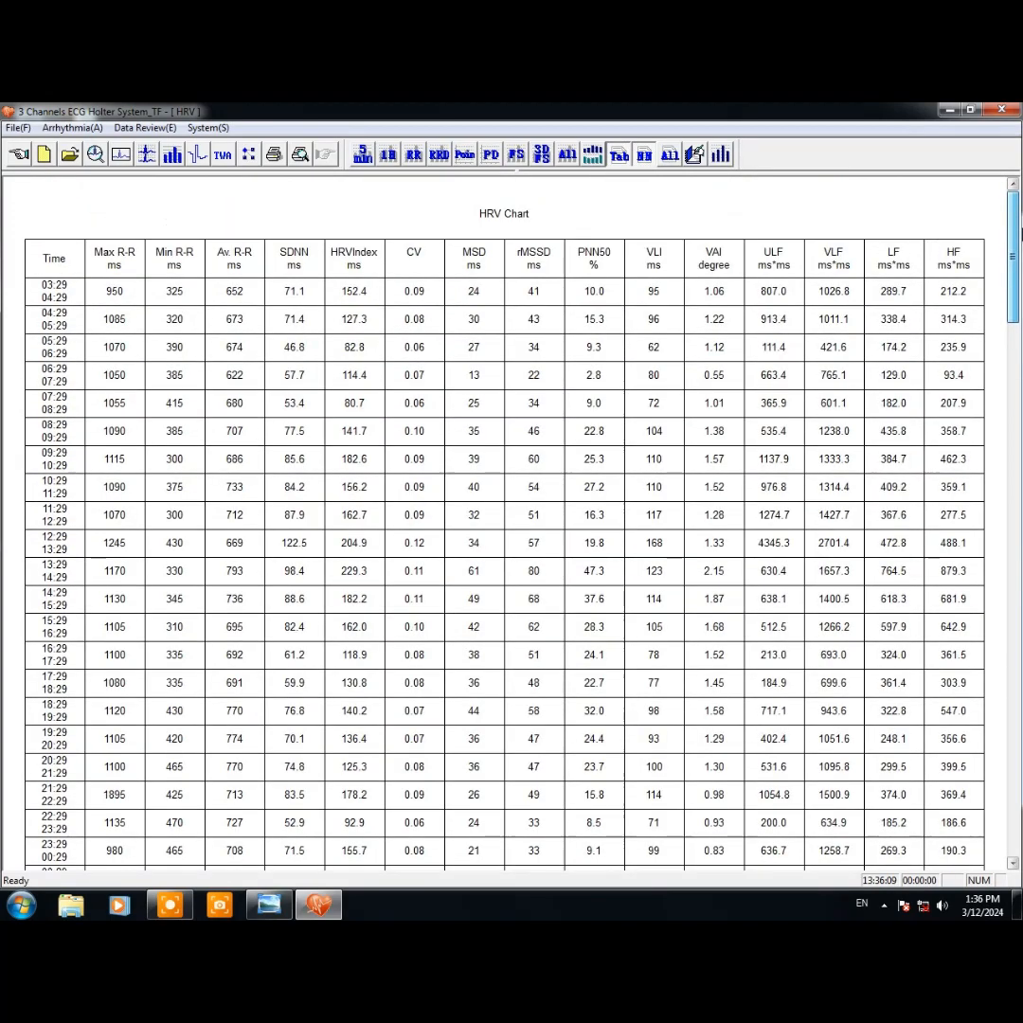
click(641, 161)
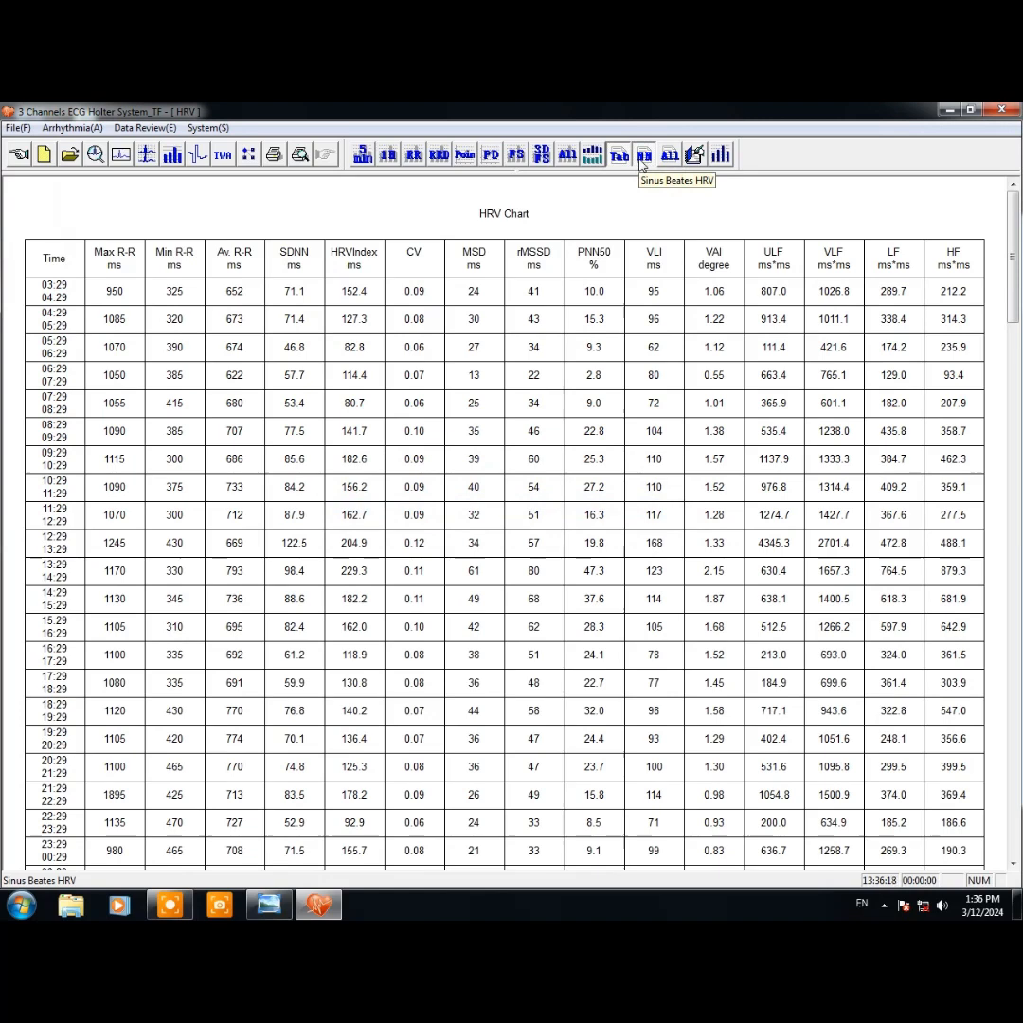
click(670, 157)
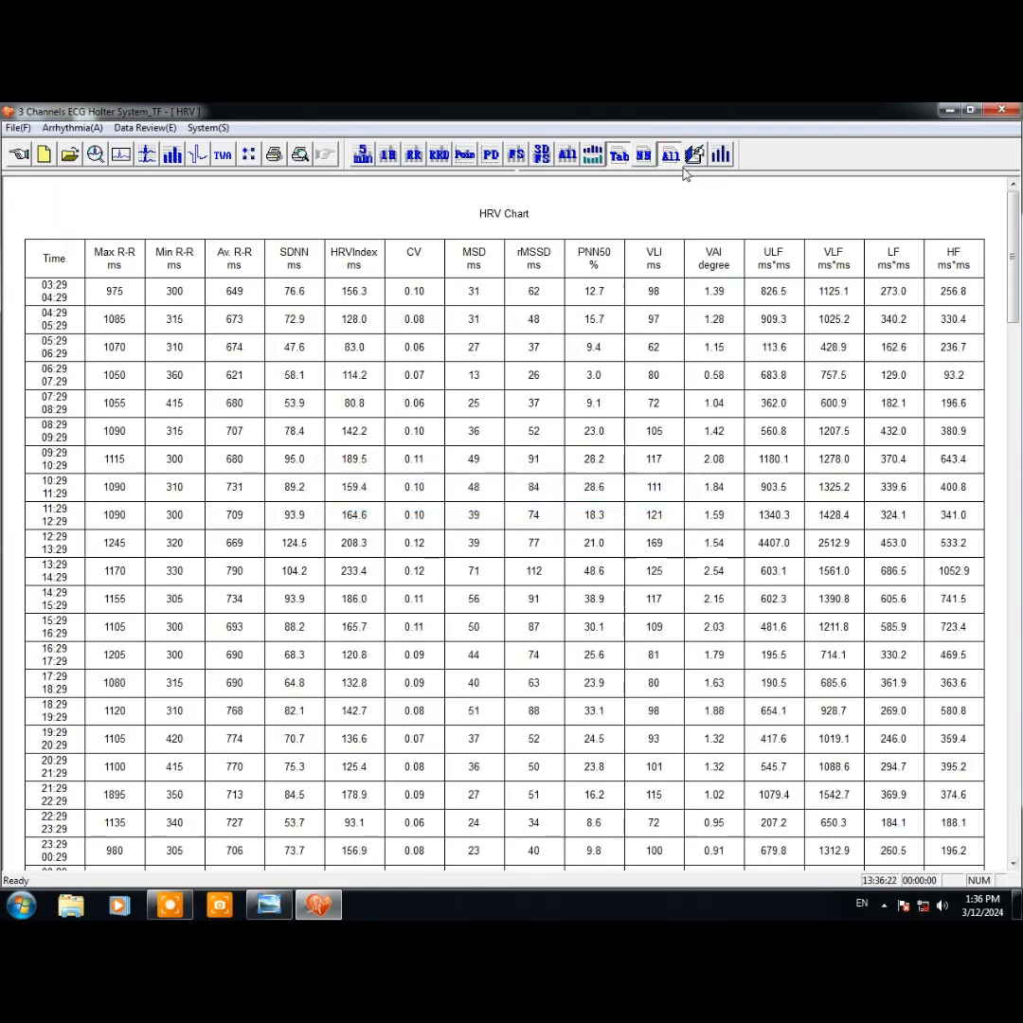
click(654, 158)
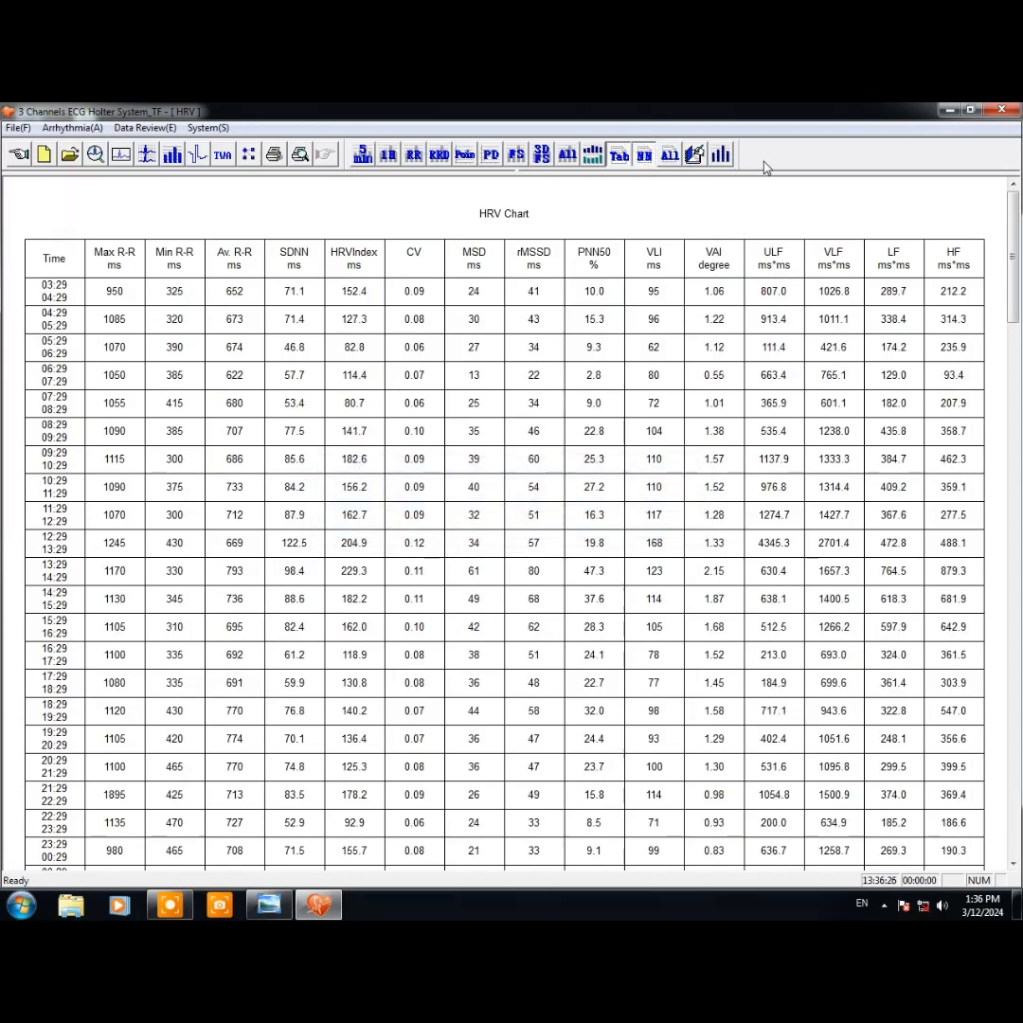
- Open the report and enter "mdaodnaliofalif" as the physician interpretation
click(694, 157)
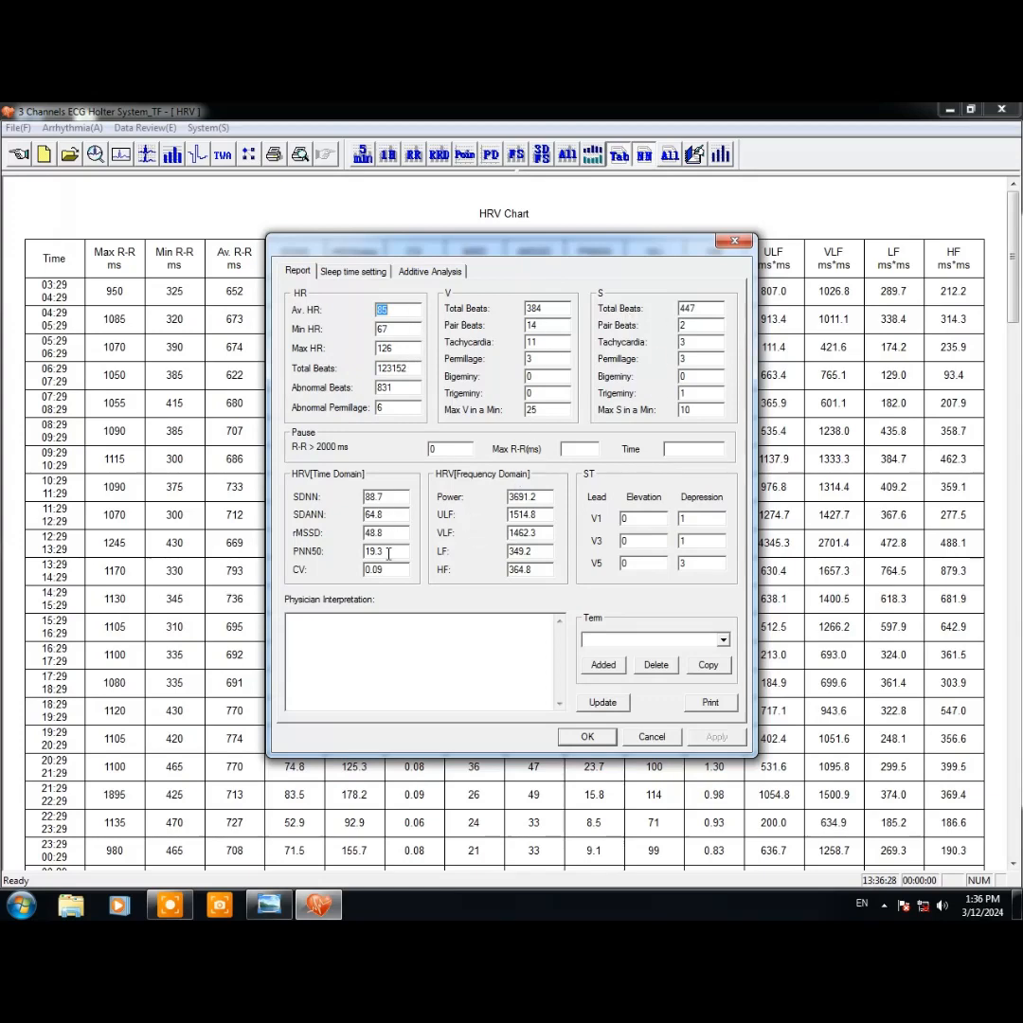
click(368, 641)
text(mdaodnaliofalif)
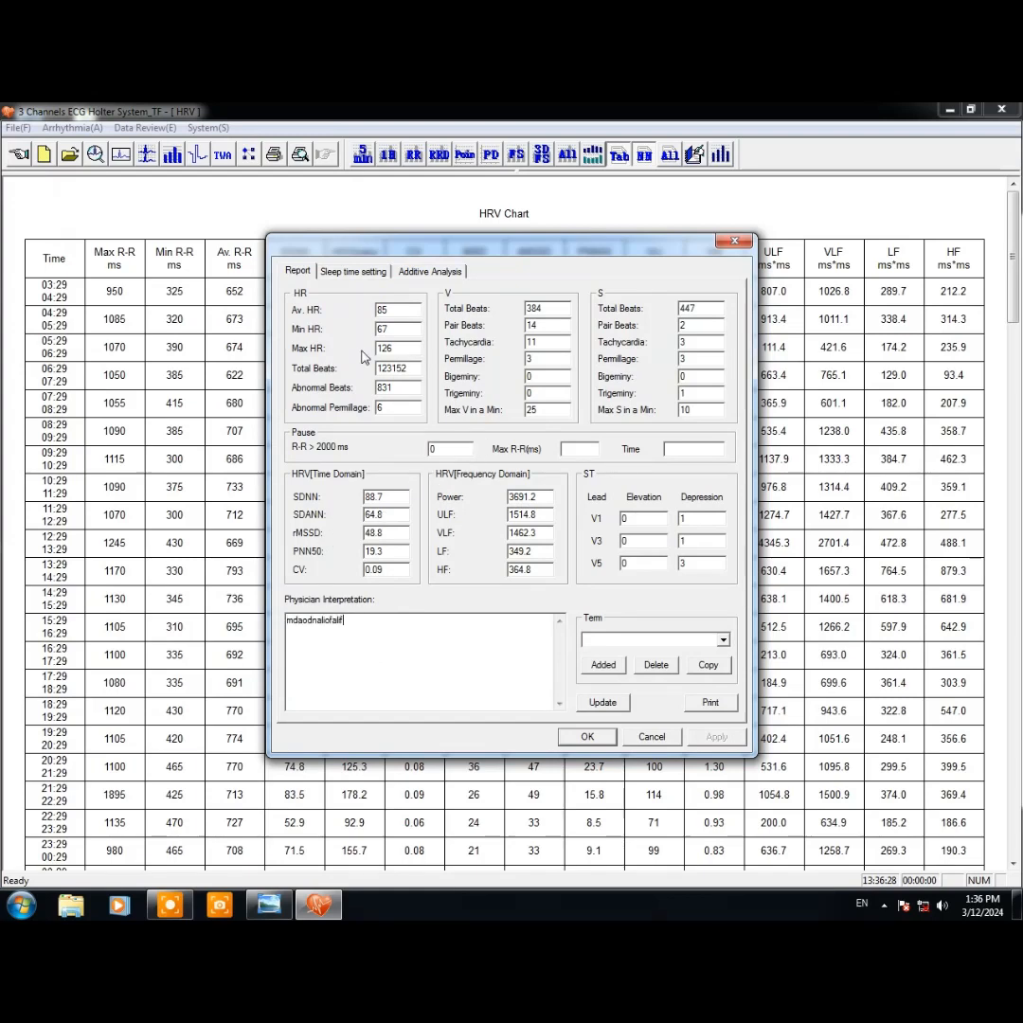
- Review the report's sleep time settings and additive analysis, return to the main report page and accept the report
click(352, 271)
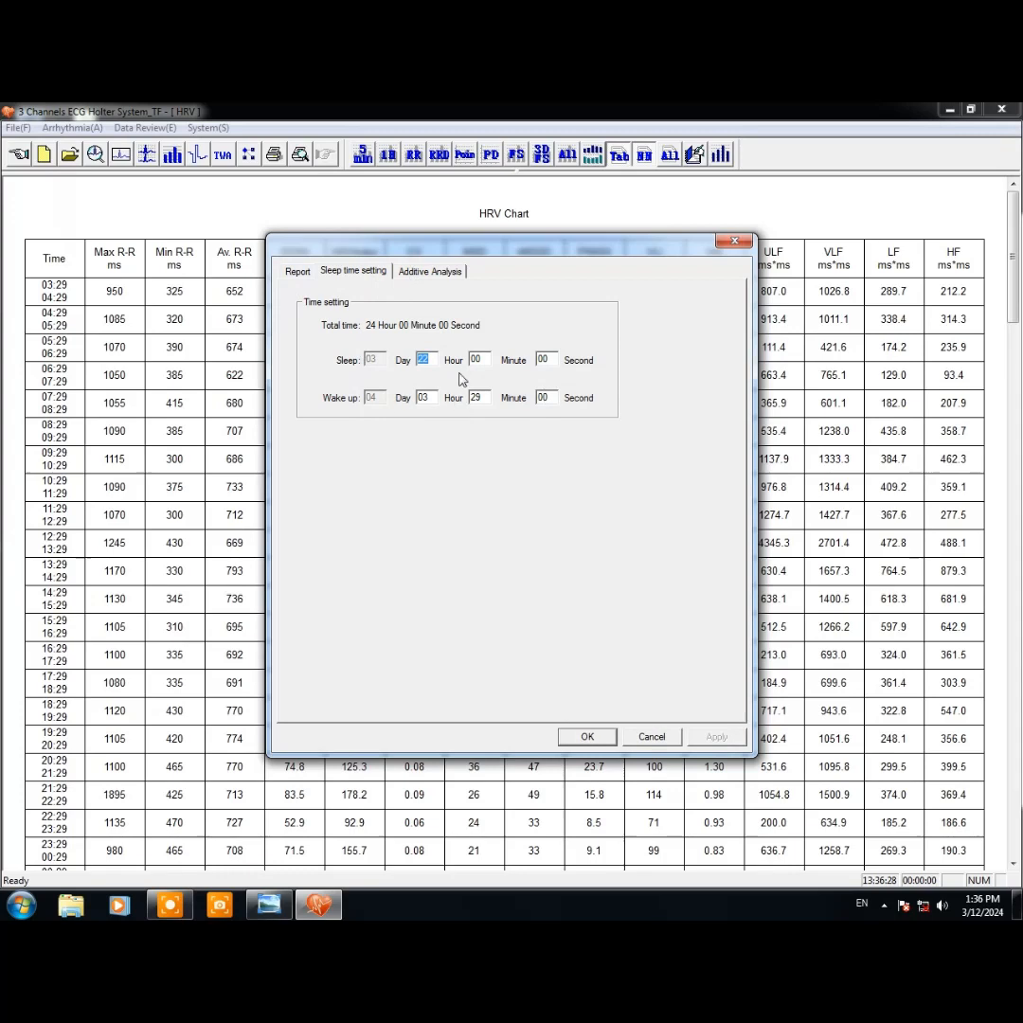
click(431, 272)
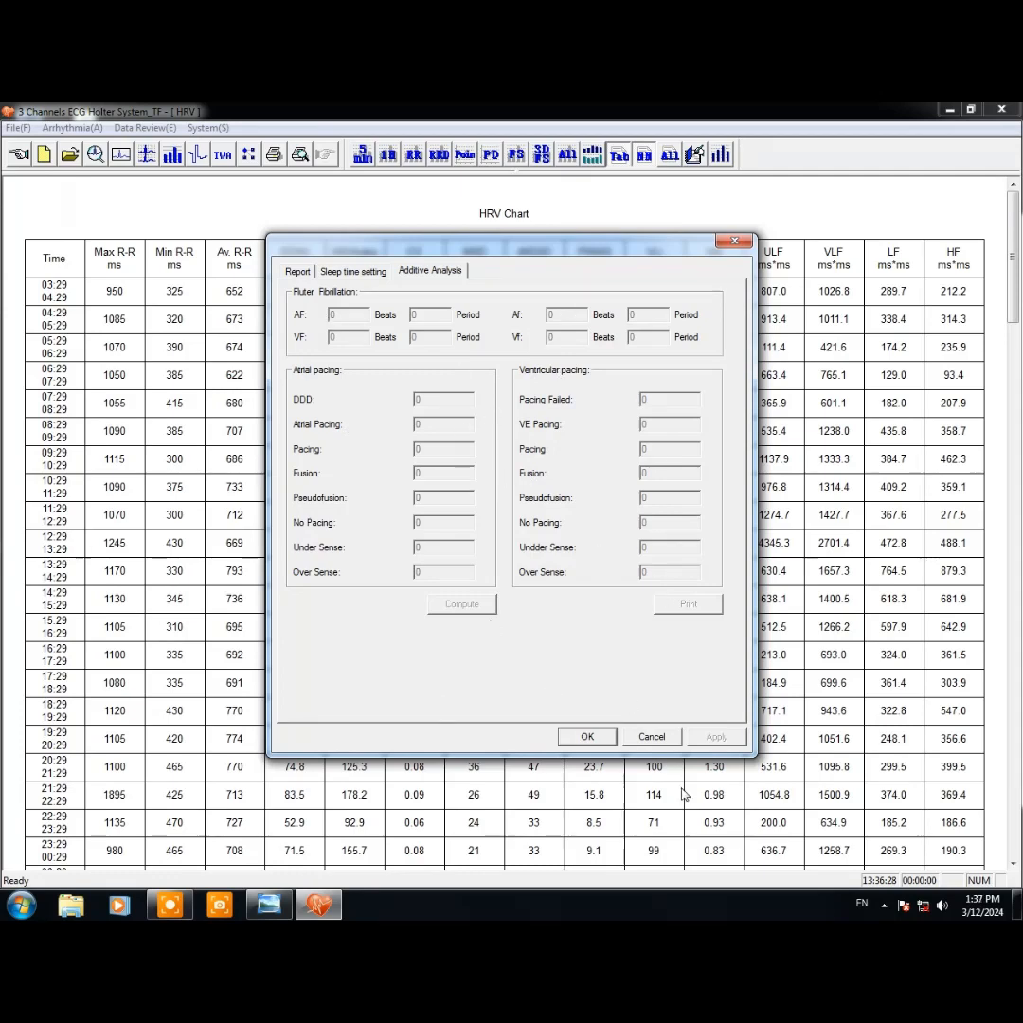
click(300, 272)
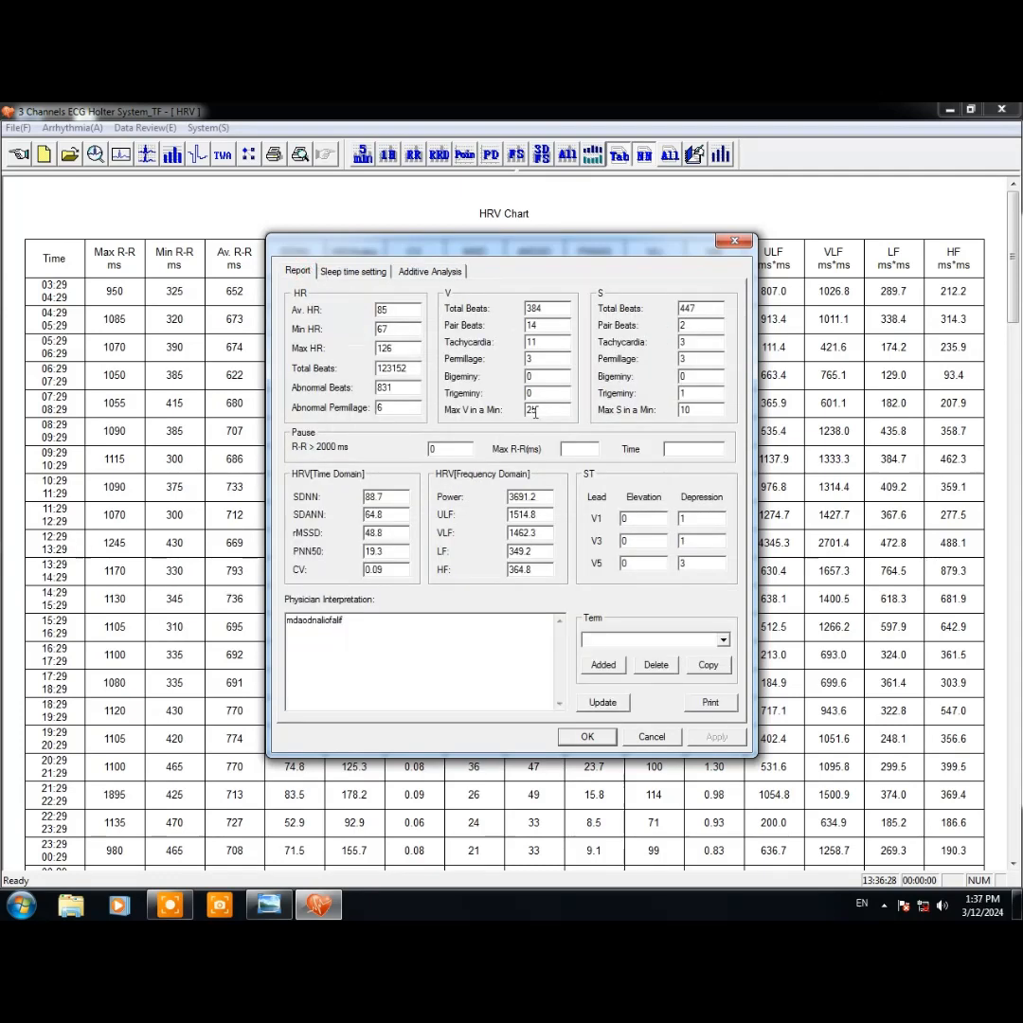
click(587, 736)
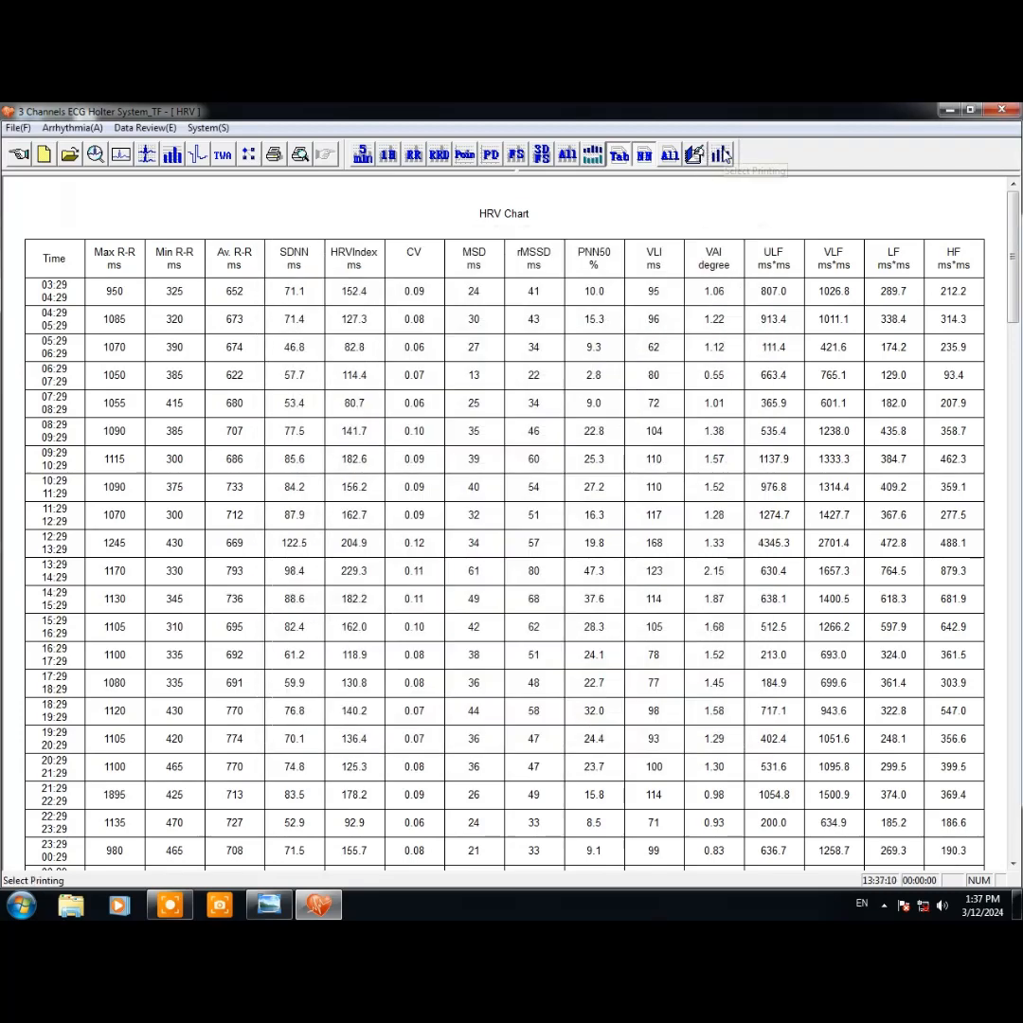
- Open the print selection and include the Report, Arrhythmia Table, ST Table and V Run Table
click(722, 155)
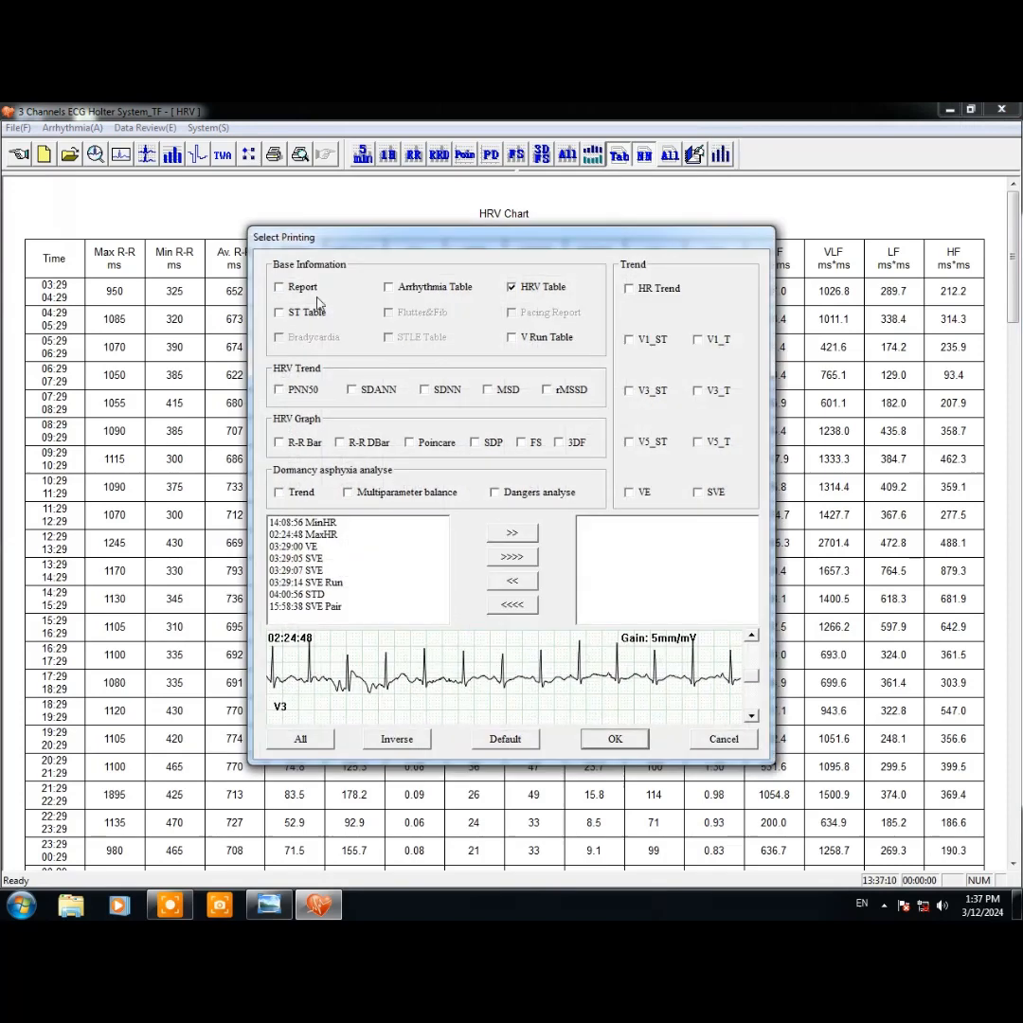
click(284, 286)
click(388, 286)
click(284, 312)
click(512, 338)
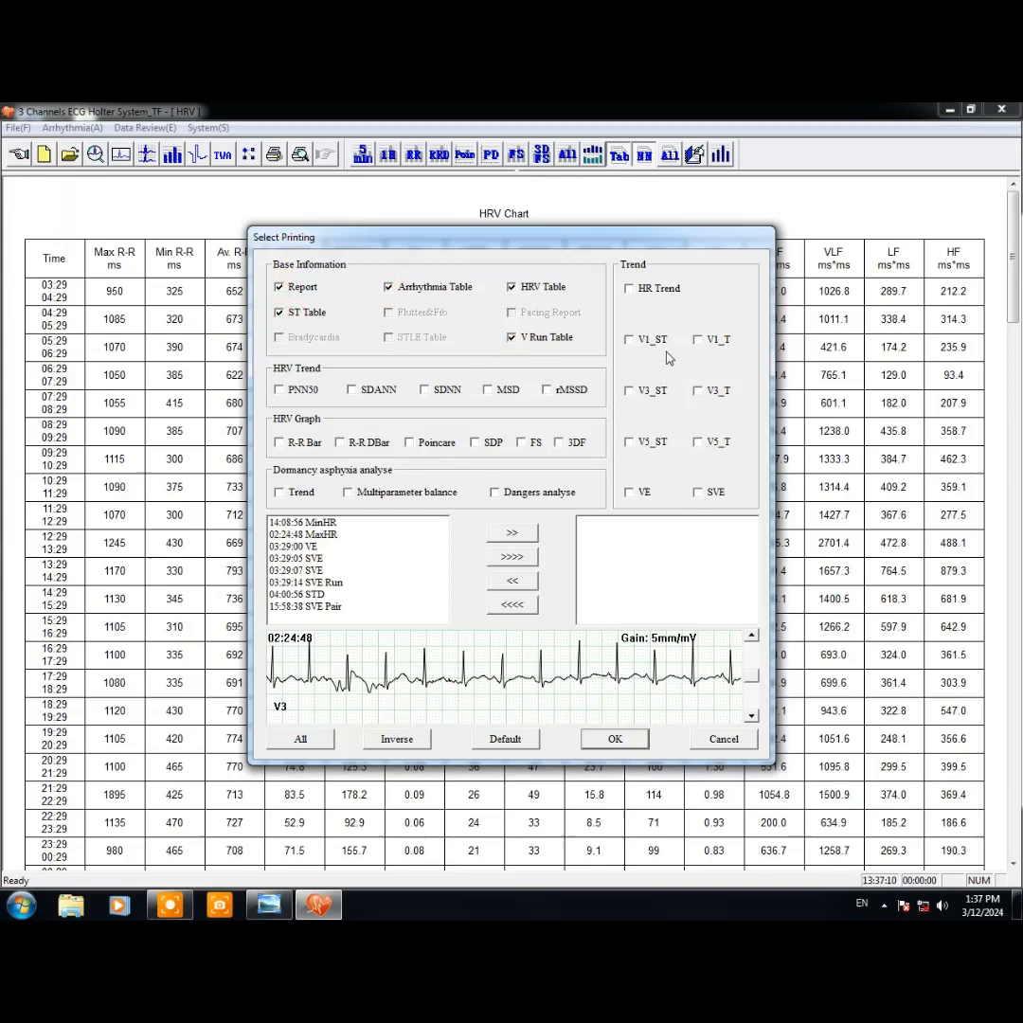
- Include the HR Trend and the rMSSD, SDNN, SDANN and PNN50 HRV trends in the printout
click(628, 288)
click(547, 389)
click(428, 390)
click(353, 389)
click(281, 390)
- Include the R-R Bar, R-R DBar, Poincare, SDP, FS and 3DF graphs and all three dormancy asphyxia analyses in the printout
click(343, 443)
click(297, 442)
click(410, 442)
click(475, 443)
click(558, 442)
click(523, 442)
click(494, 491)
click(348, 492)
click(279, 492)
- Include the VE, SVE, V5_T and V5_ST trends and all listed ECG strips, and confirm the print selection
click(630, 491)
click(702, 492)
click(701, 442)
click(661, 441)
click(508, 558)
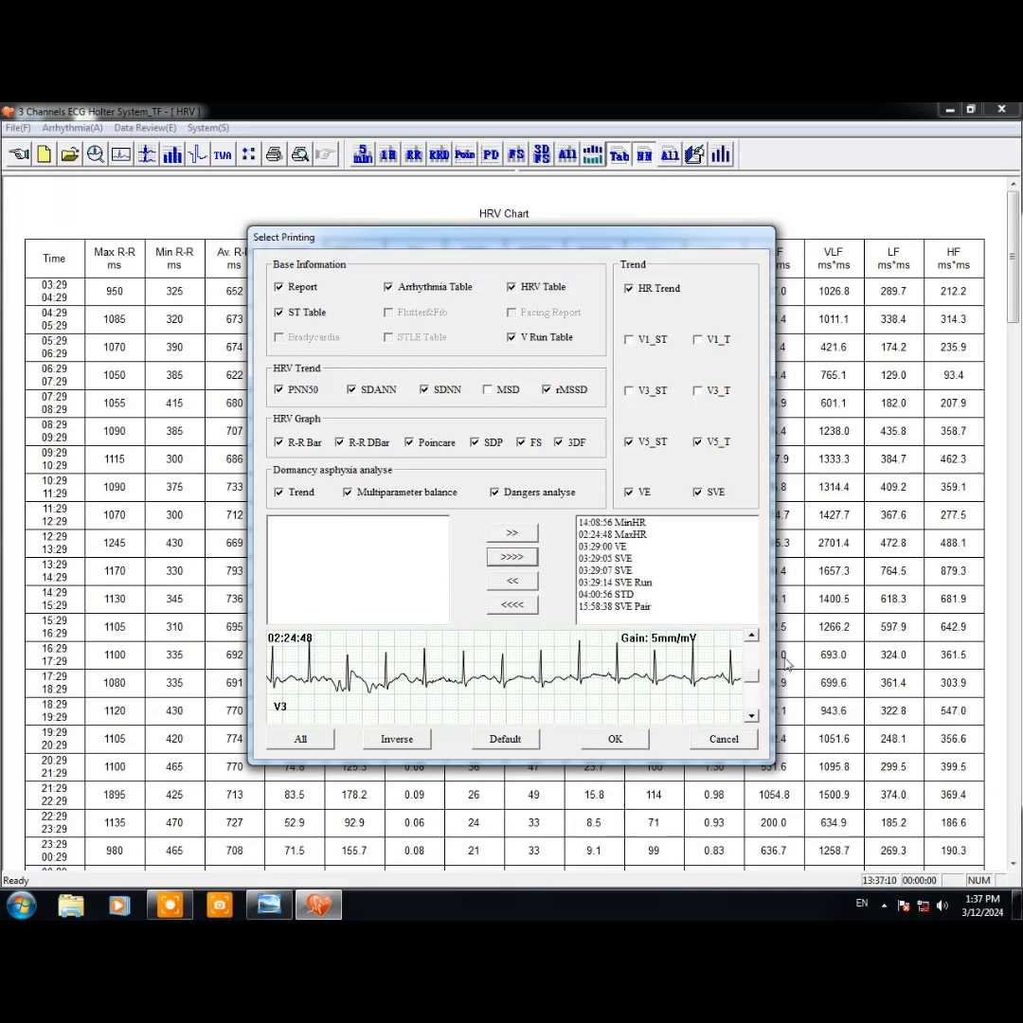
click(615, 748)
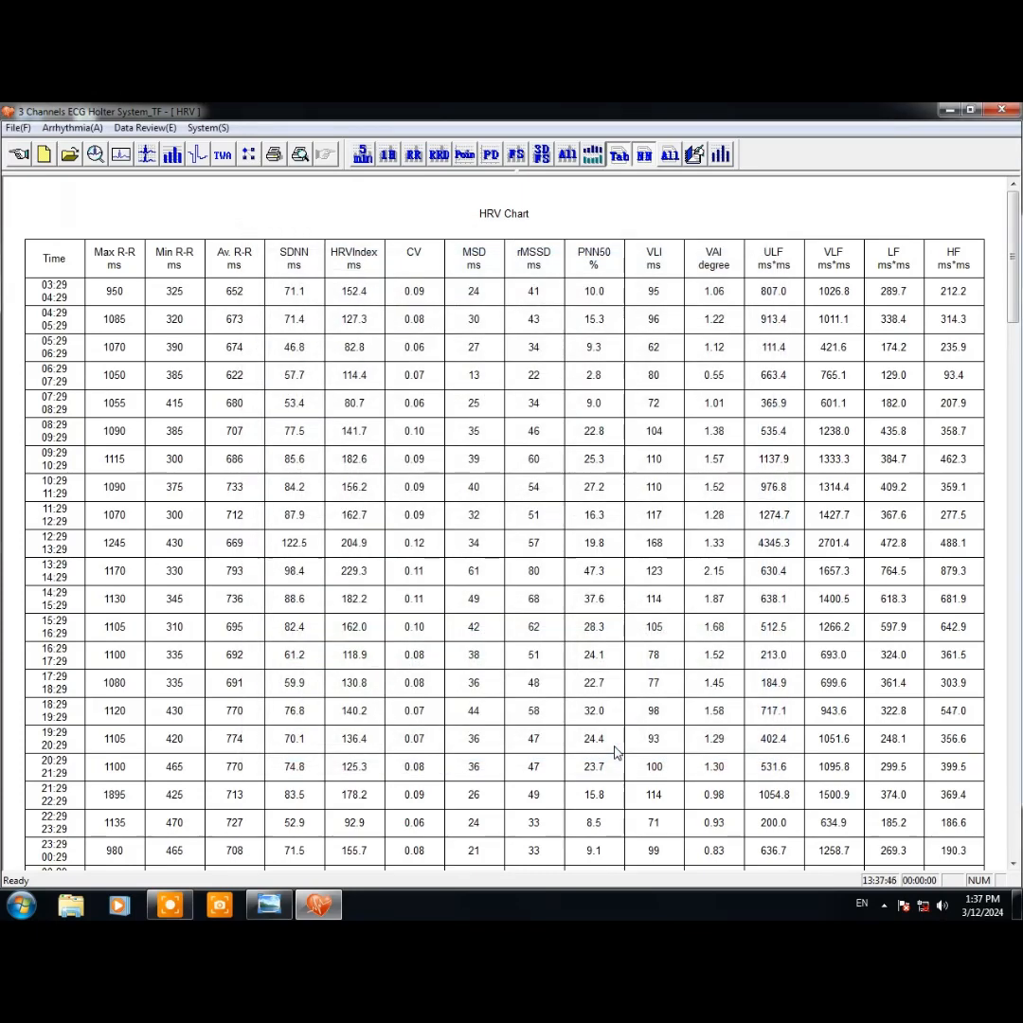
- Open the print preview of the Holter report and page through it from the summary to the last ECG strip page
click(302, 156)
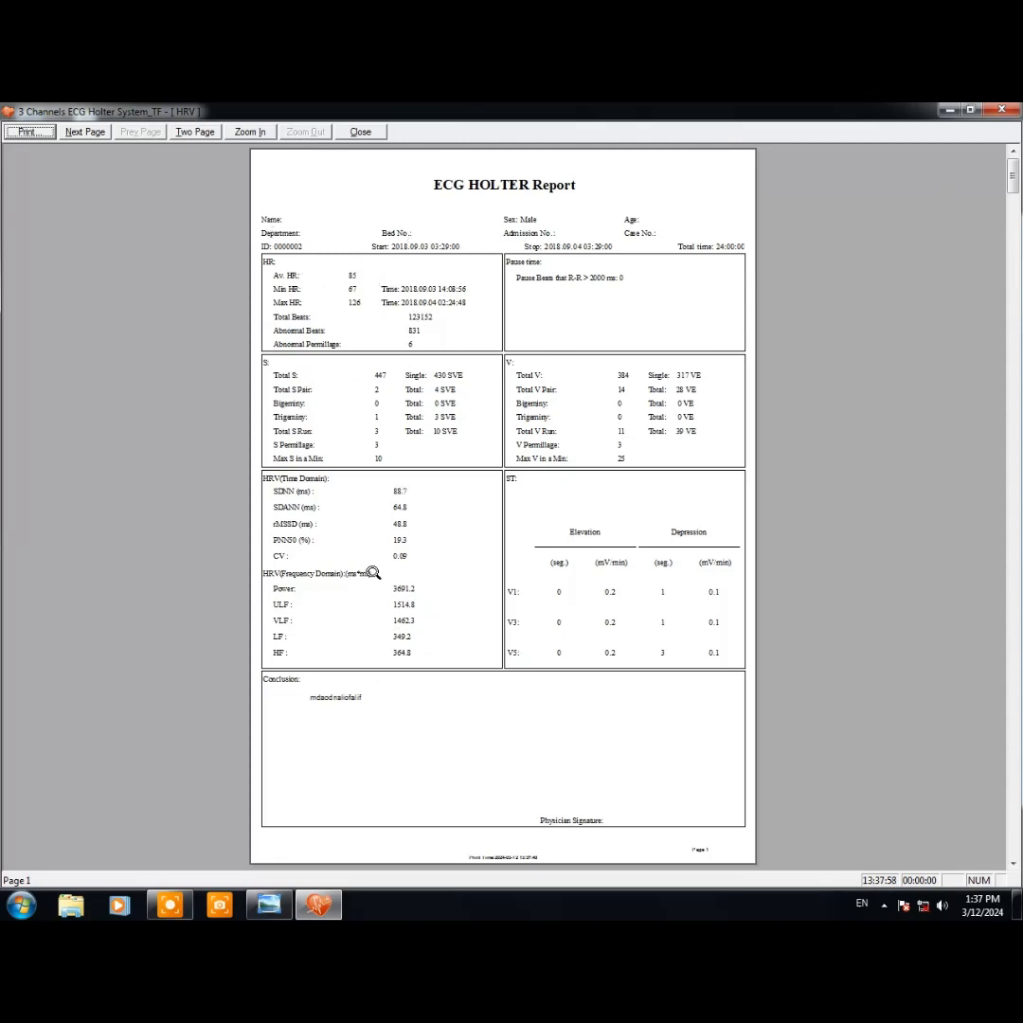
click(85, 132)
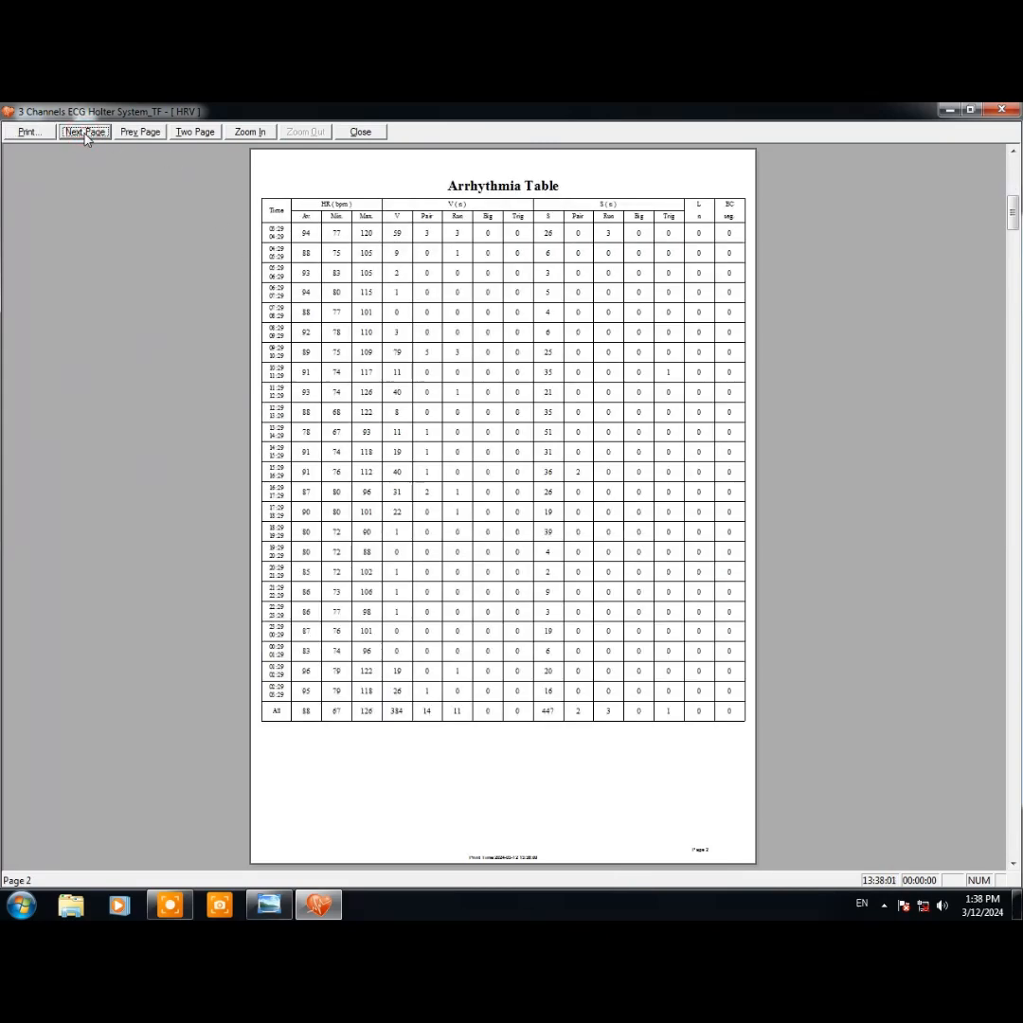
click(86, 135)
click(86, 135)
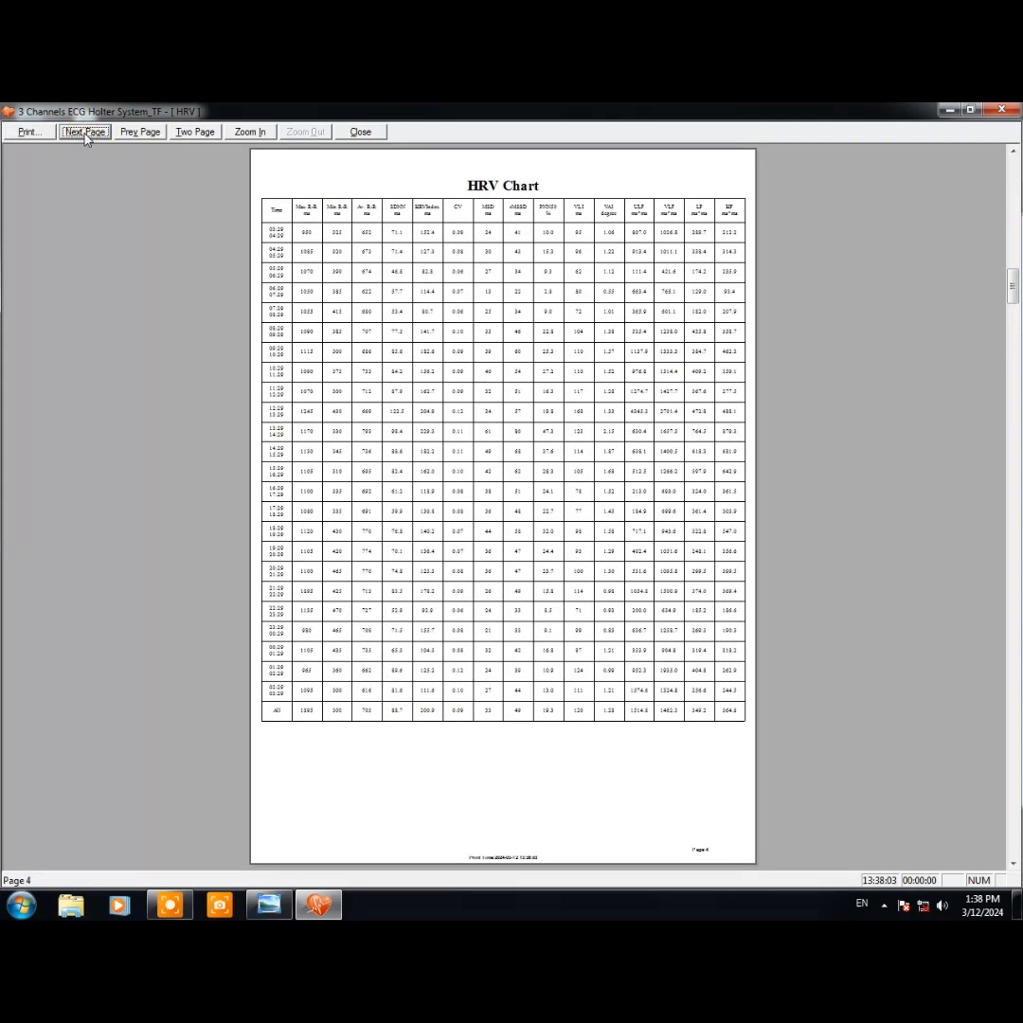
click(86, 132)
click(85, 133)
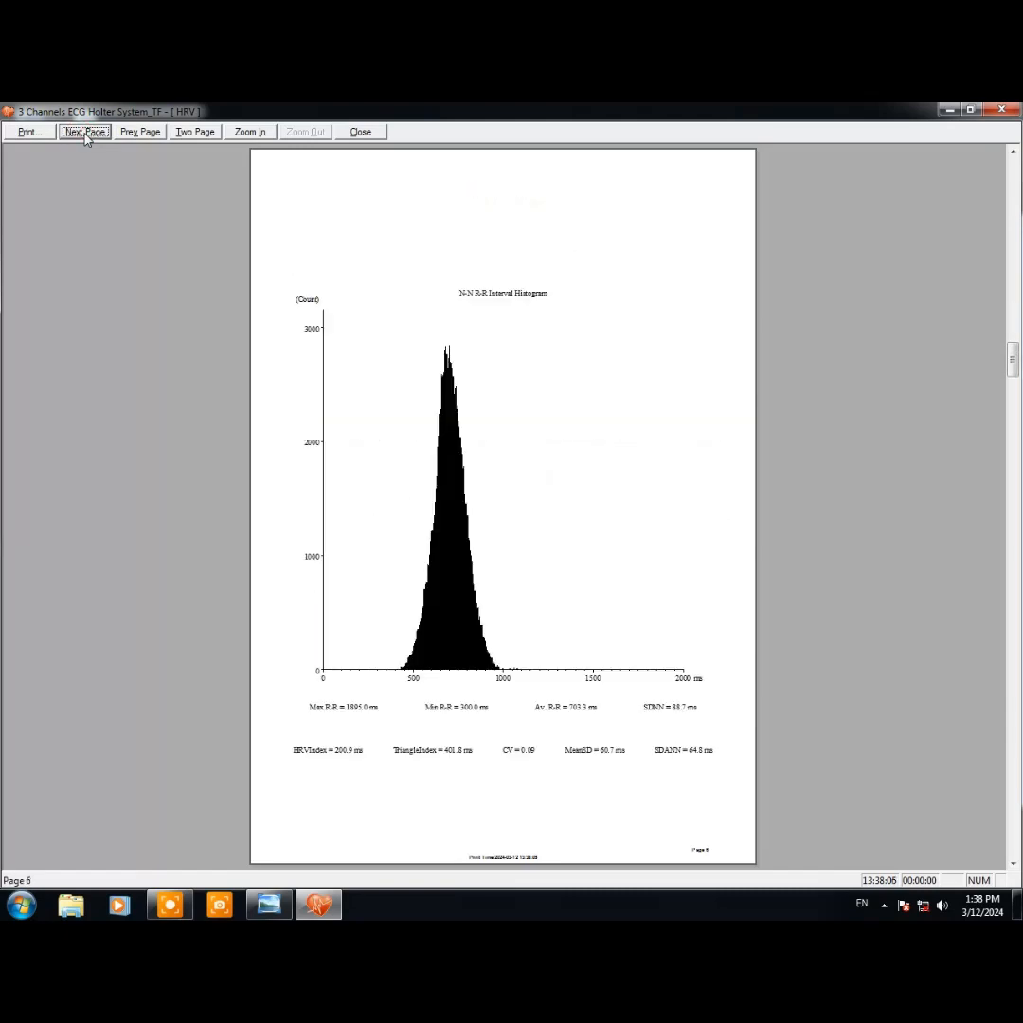
click(85, 133)
click(85, 133)
click(86, 133)
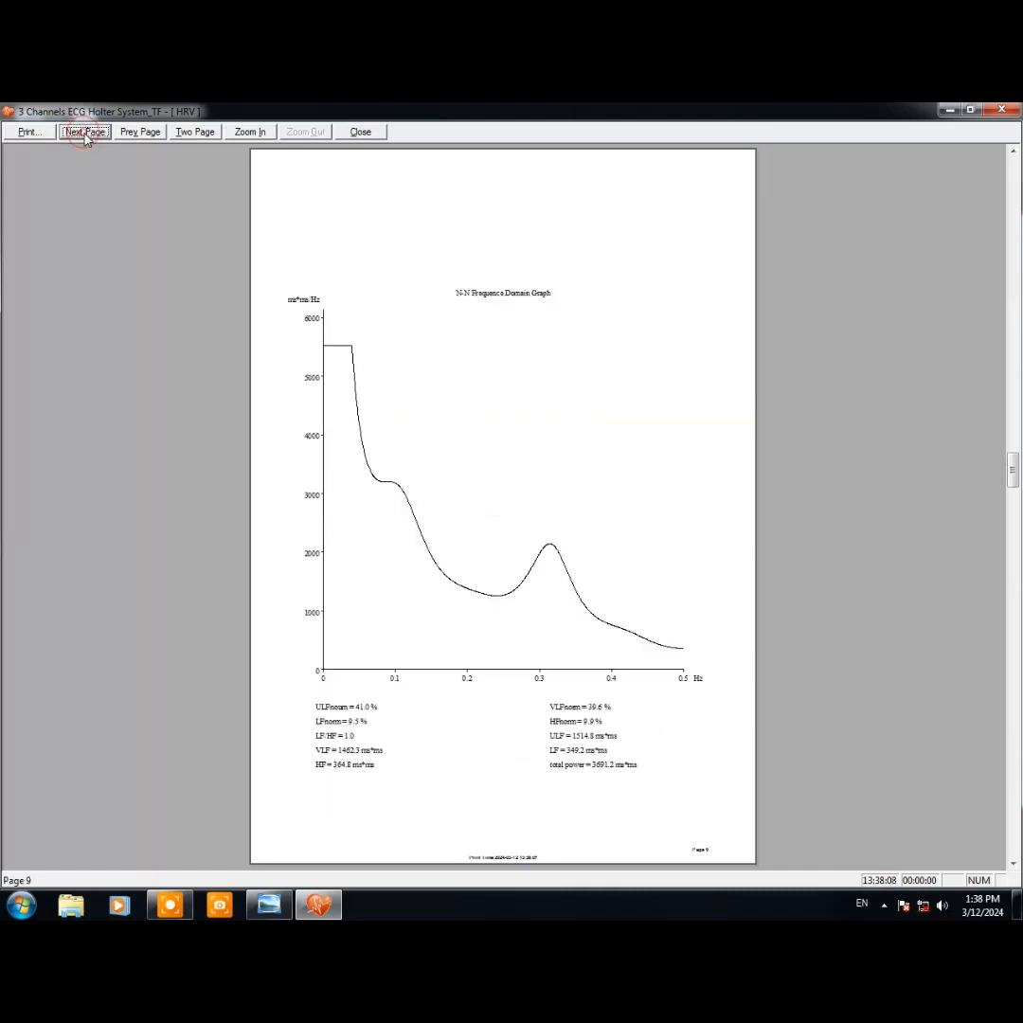
click(85, 133)
click(86, 133)
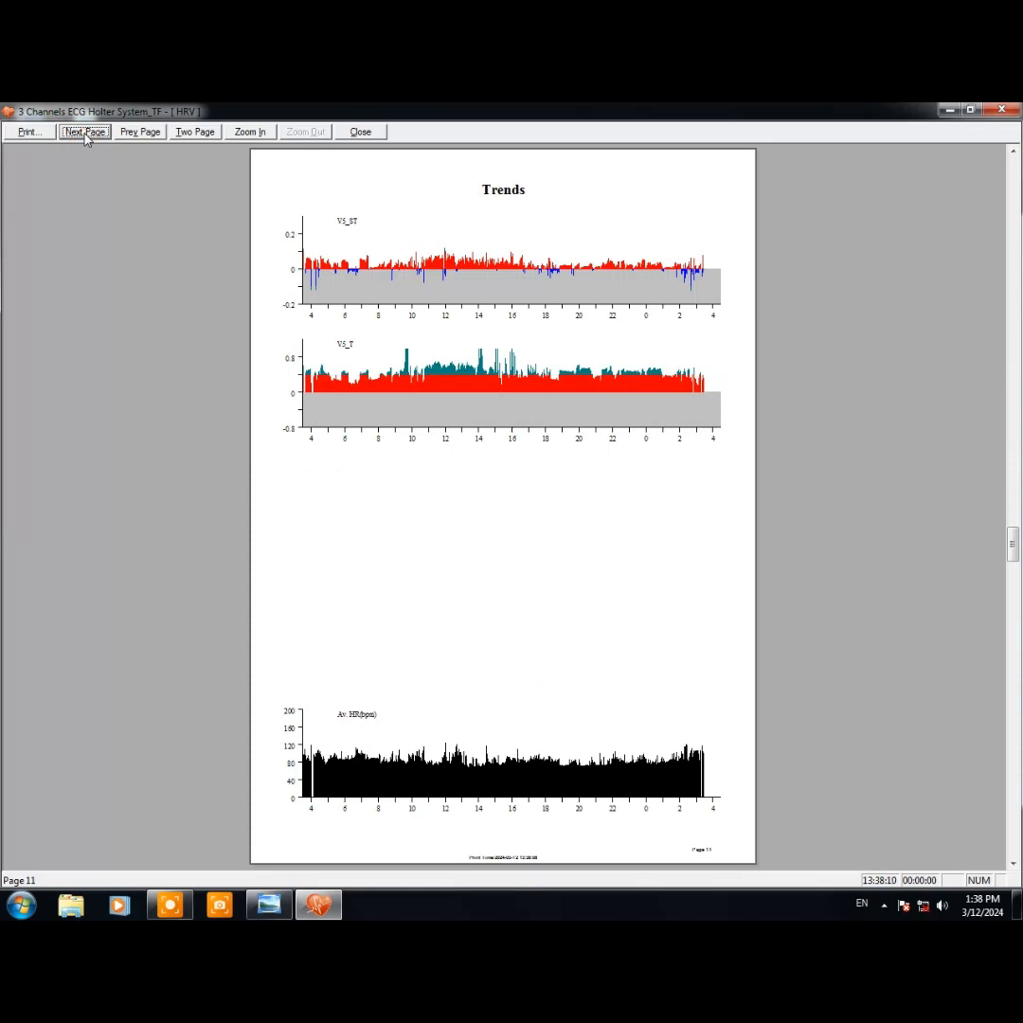
click(85, 132)
click(85, 132)
click(86, 132)
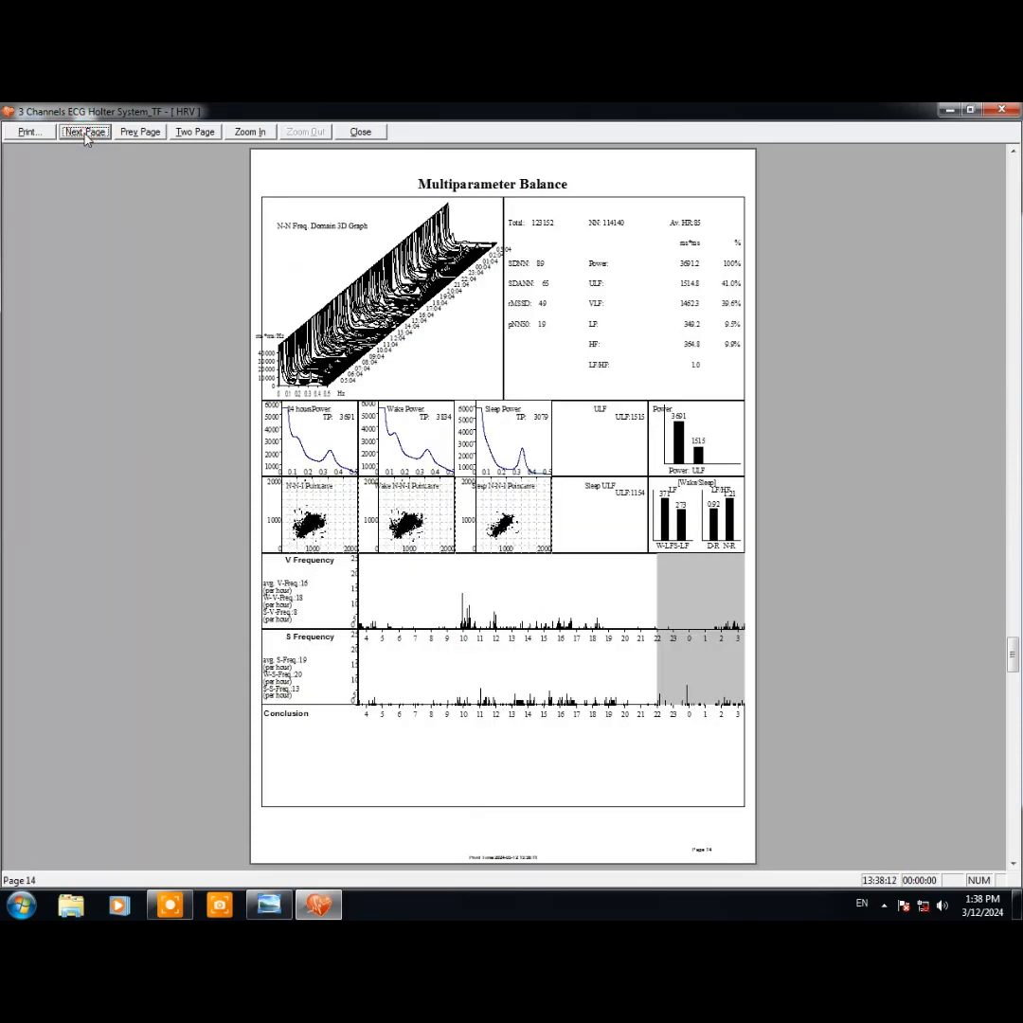
click(85, 132)
click(85, 133)
click(85, 133)
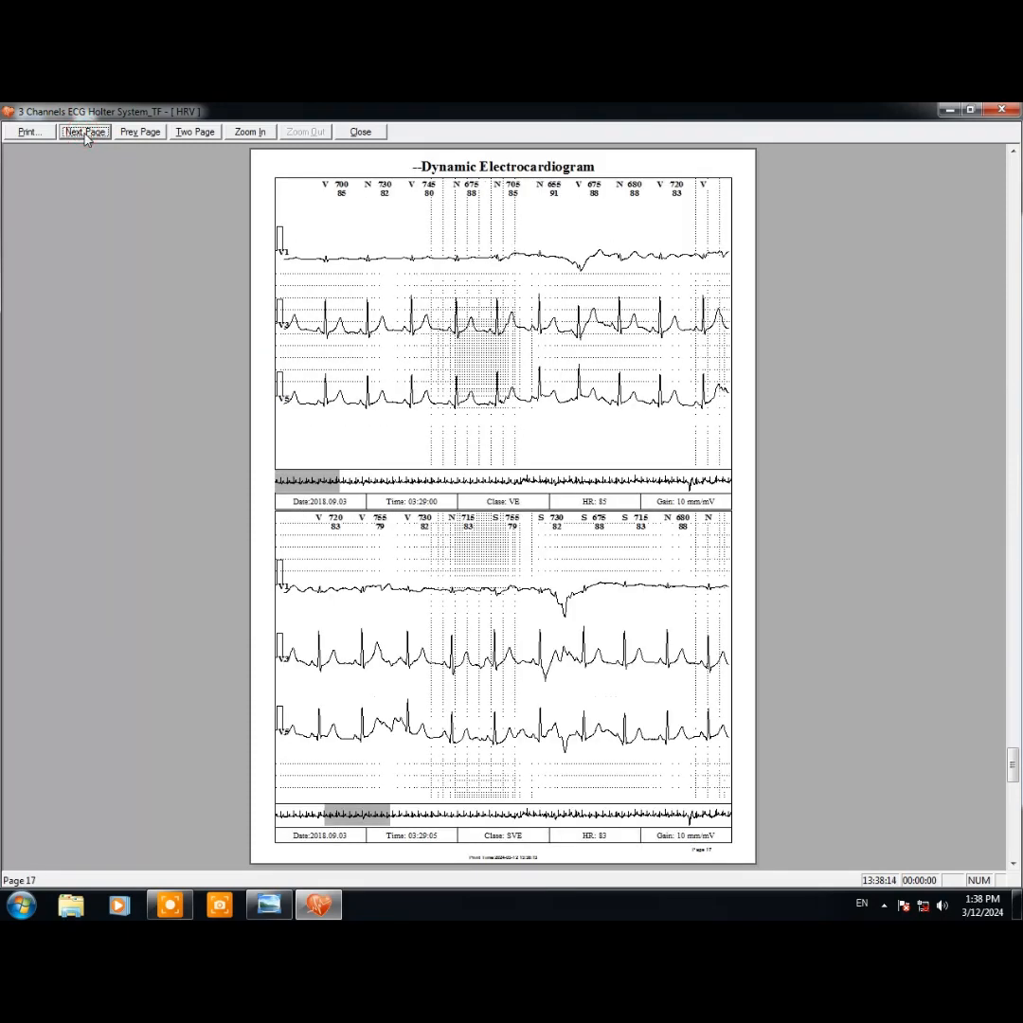
click(85, 132)
click(86, 133)
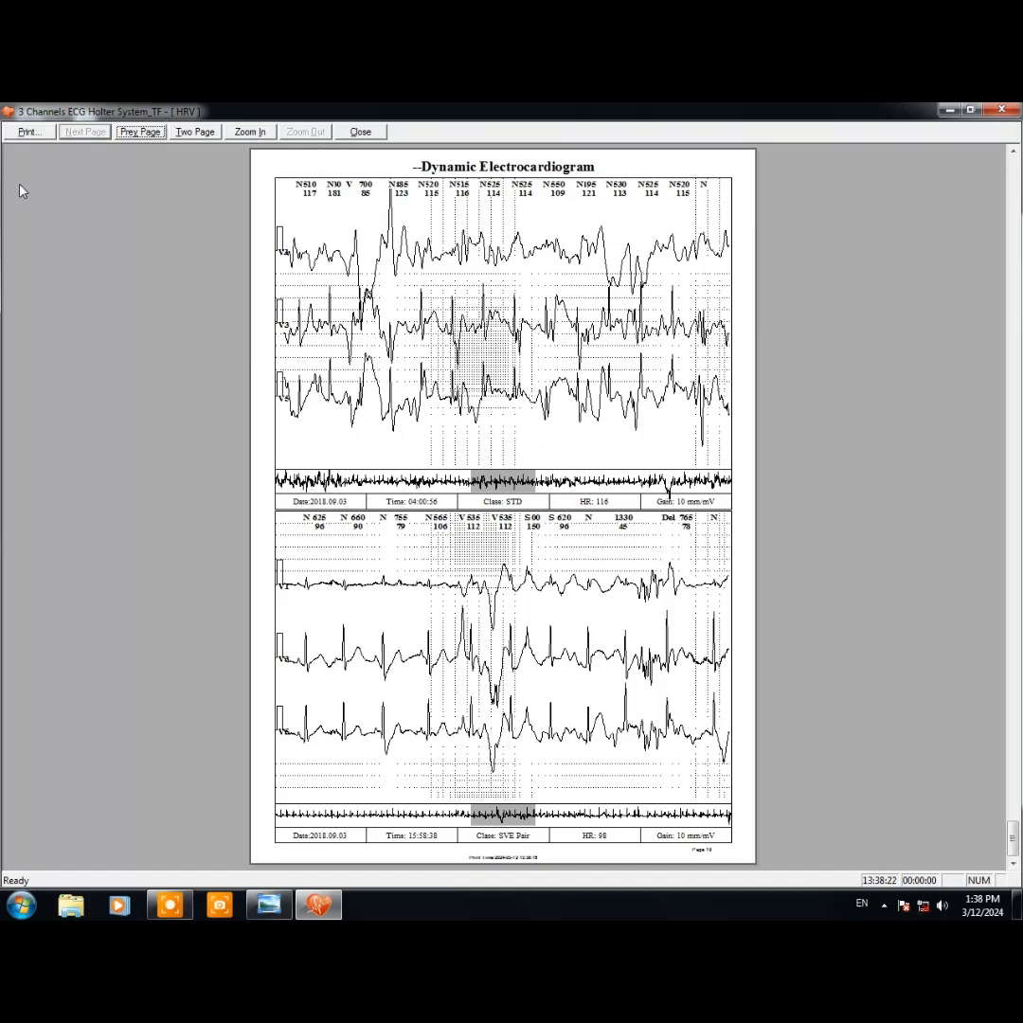
- Check the printers available for the report, keep CutePDF Writer selected, and leave without printing
click(34, 131)
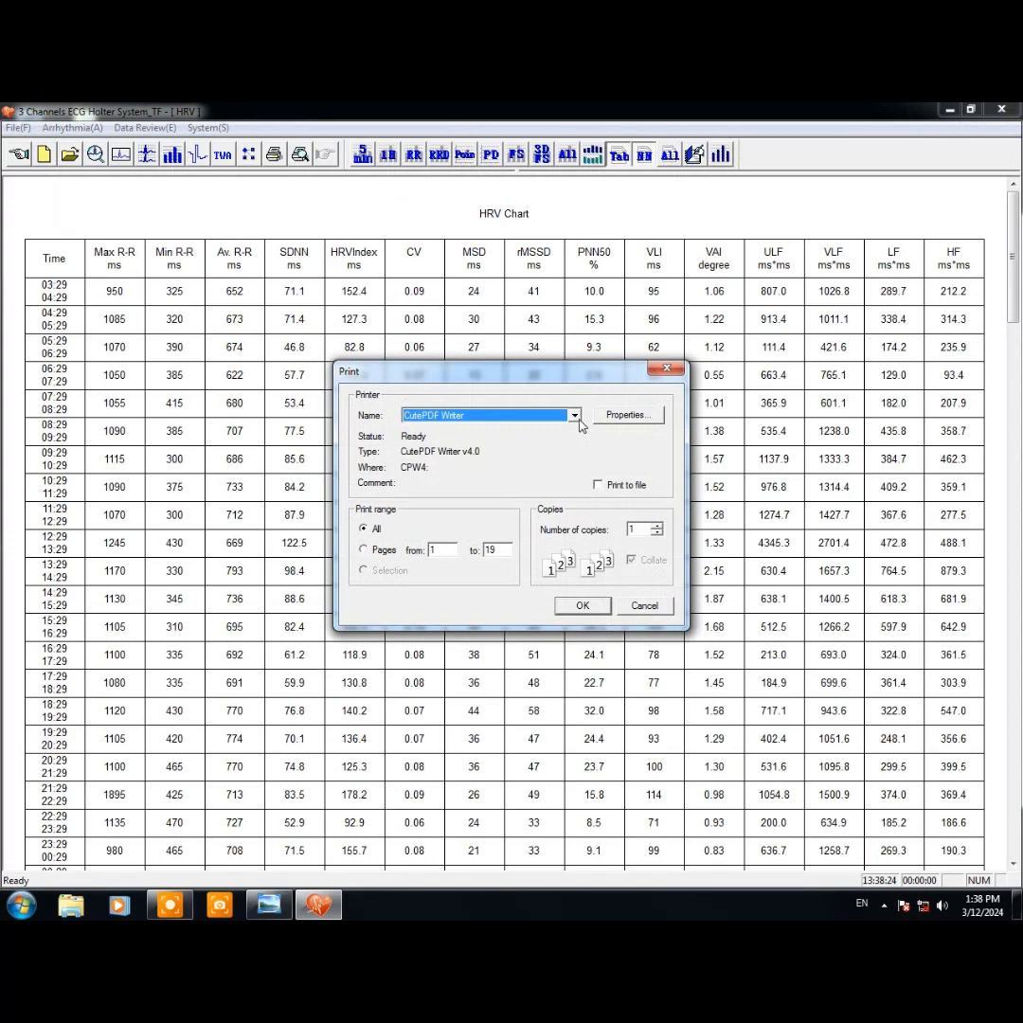
click(574, 415)
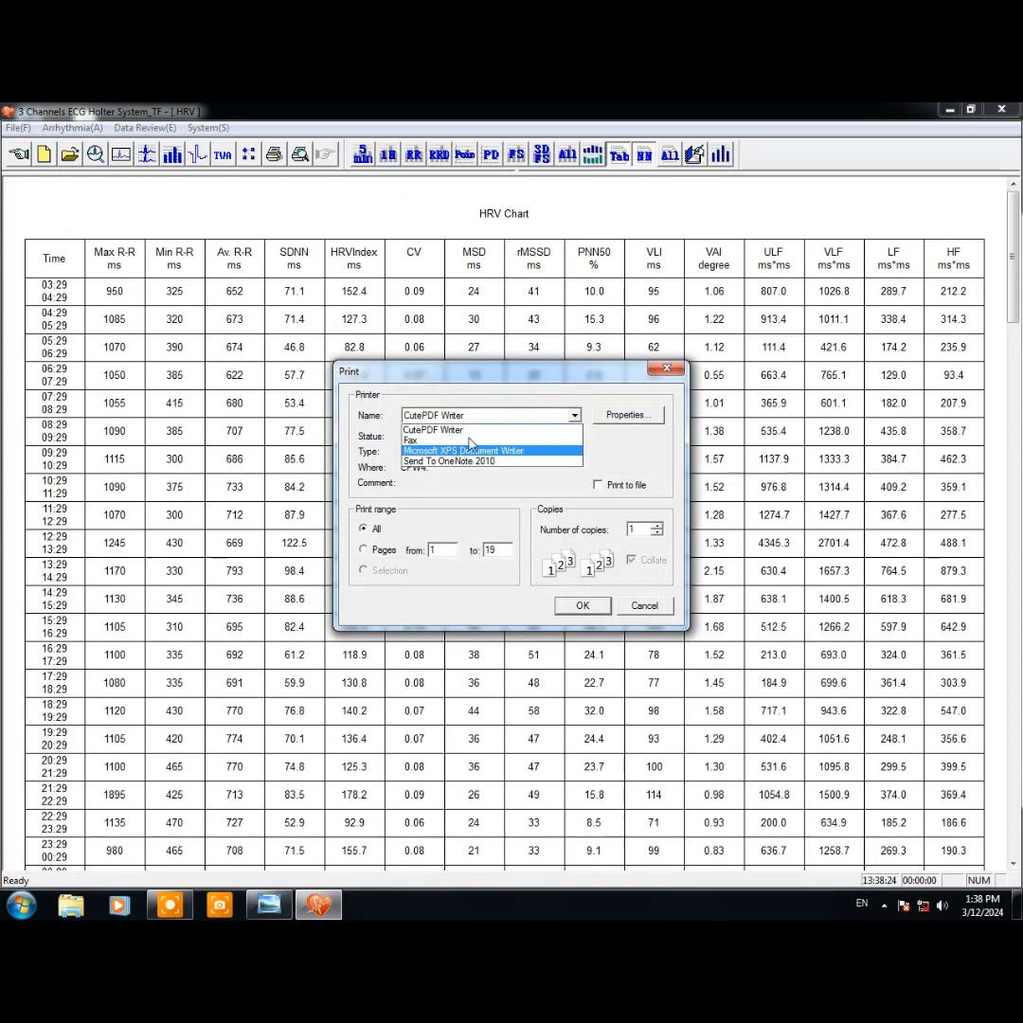
click(554, 426)
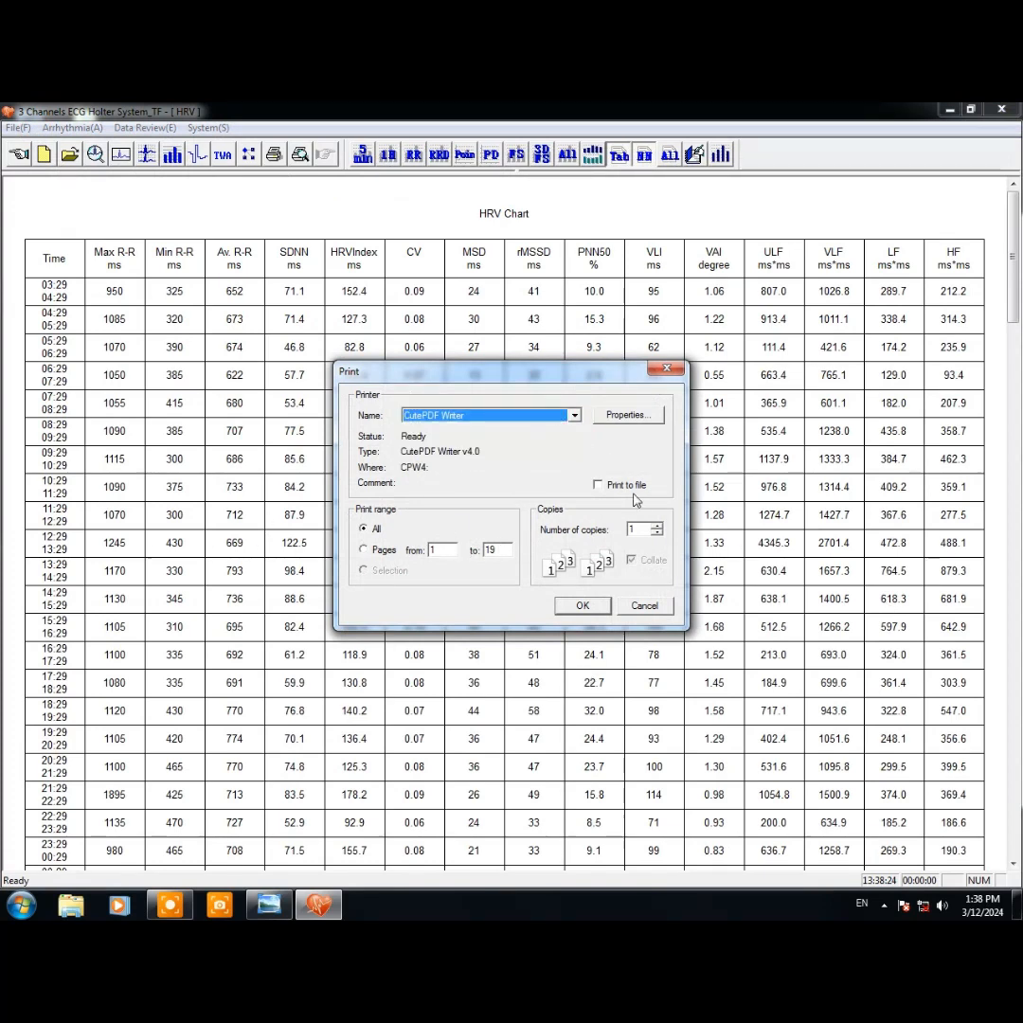
click(645, 606)
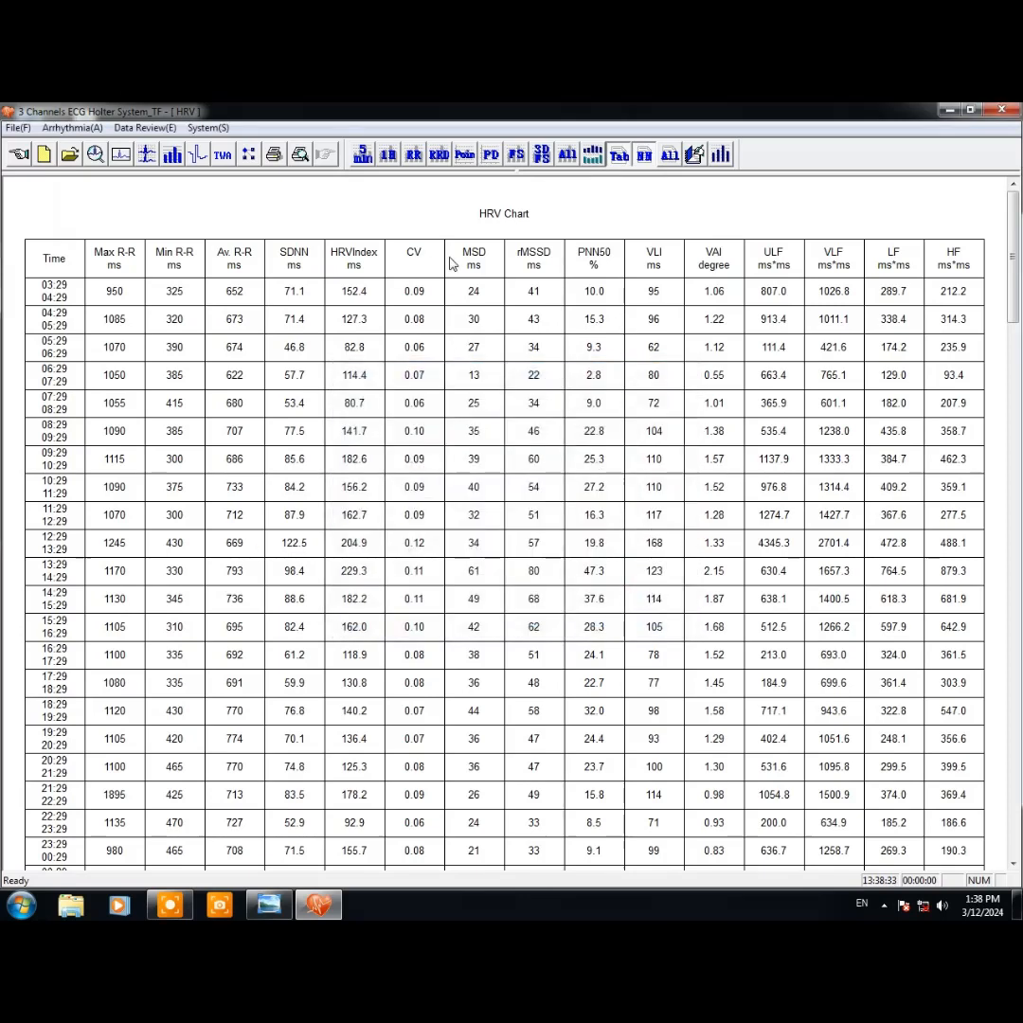
- Export the case dated 2018.09.03 from the case list to the Desktop, dismissing the Windows color scheme prompt
click(70, 156)
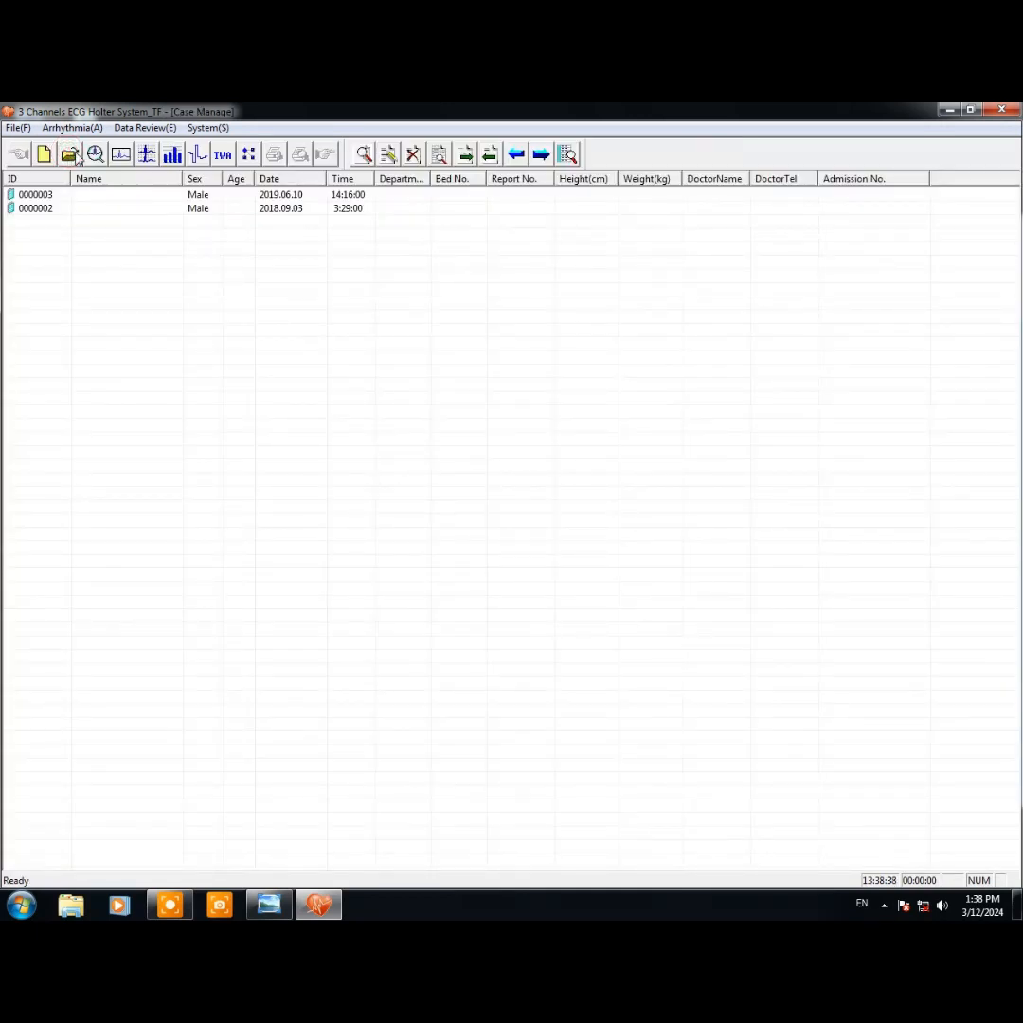
click(184, 212)
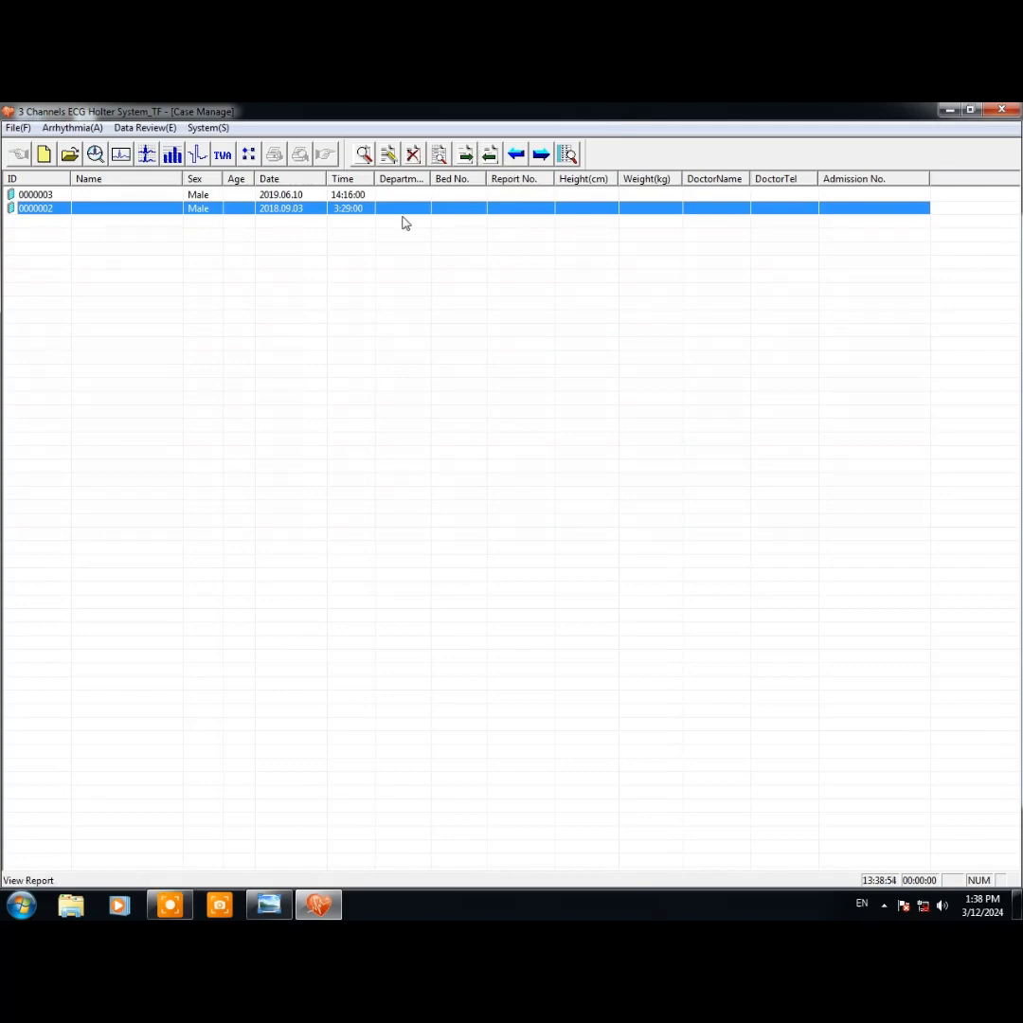
click(467, 155)
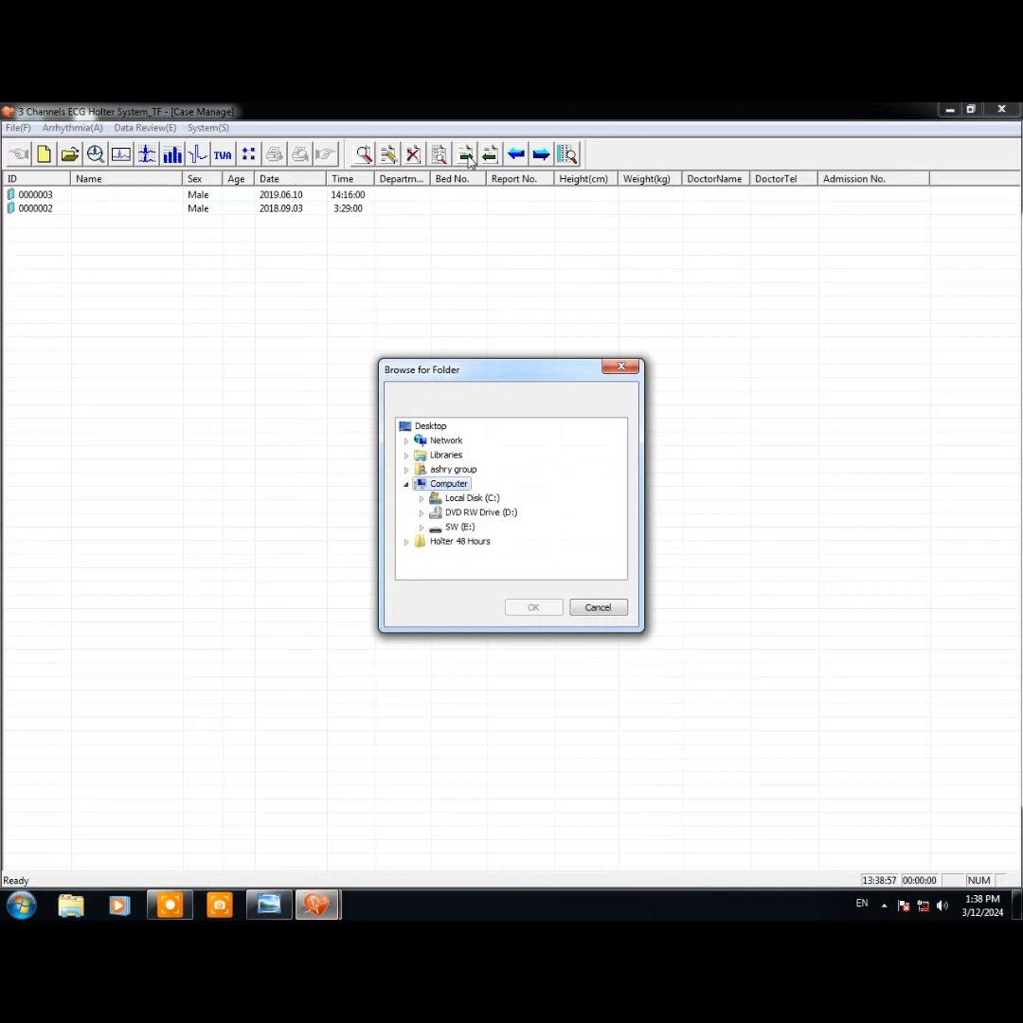
click(438, 431)
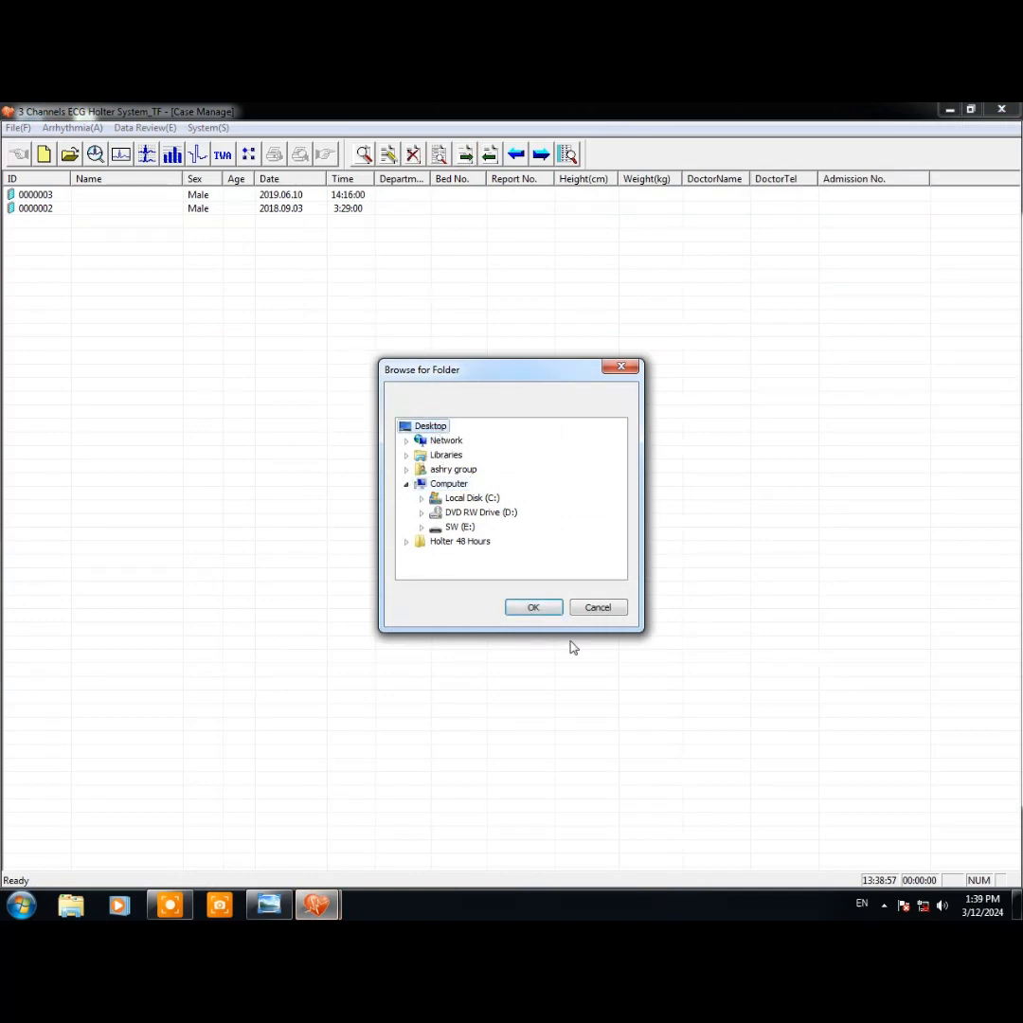
click(531, 613)
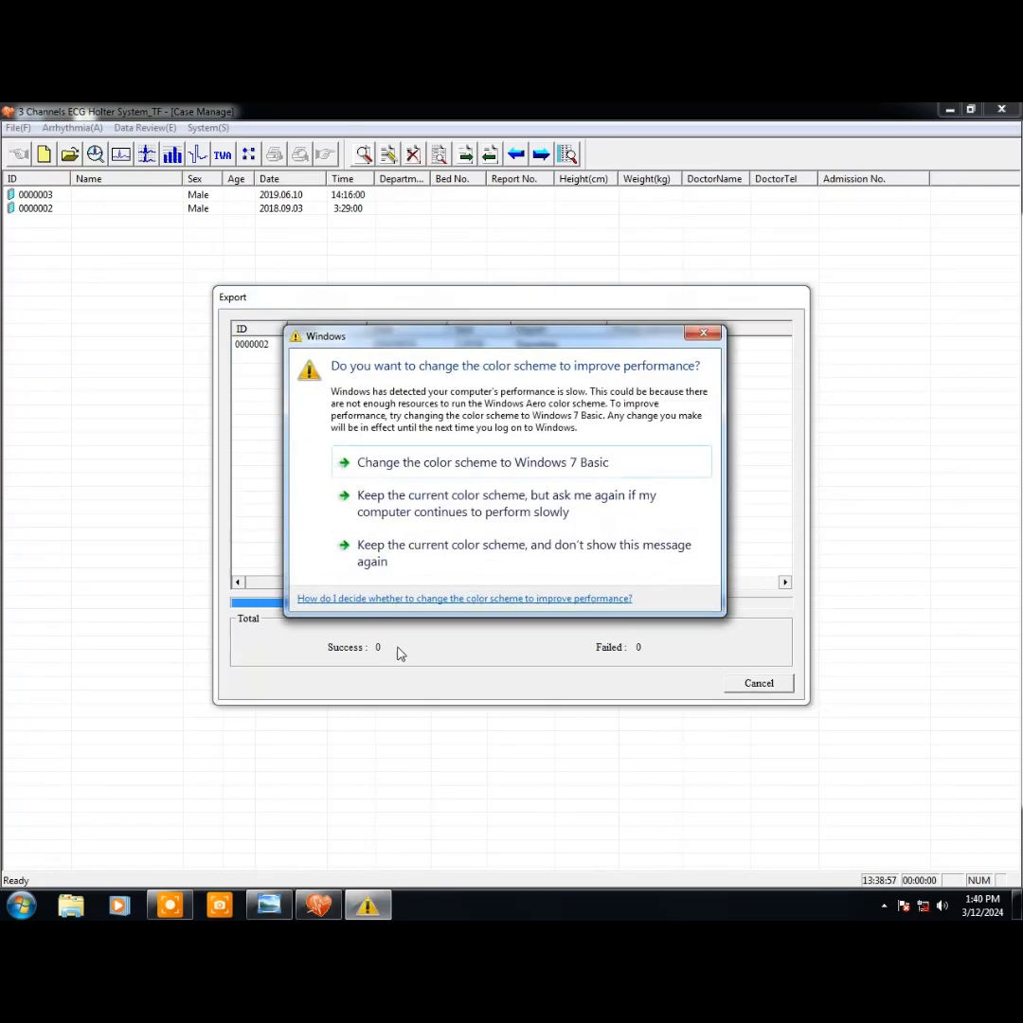
click(704, 333)
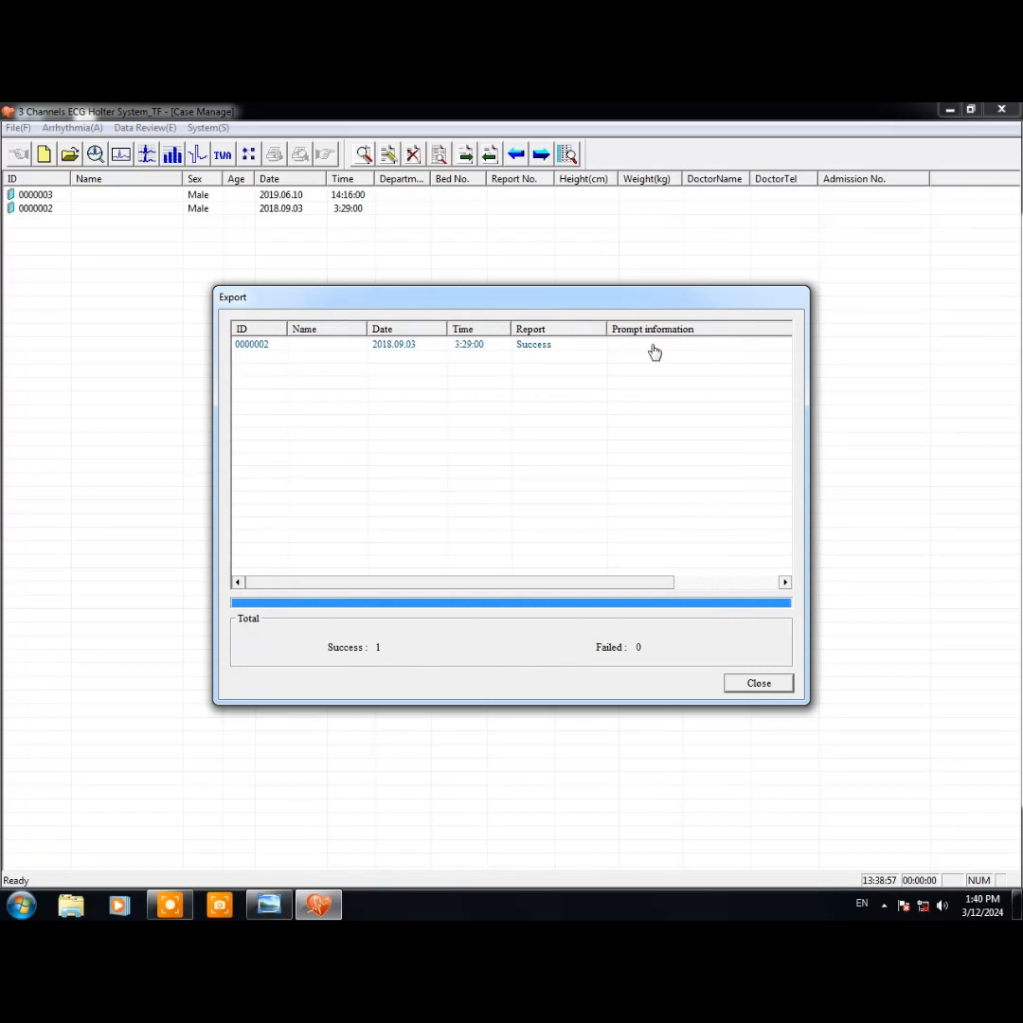
click(770, 688)
click(422, 443)
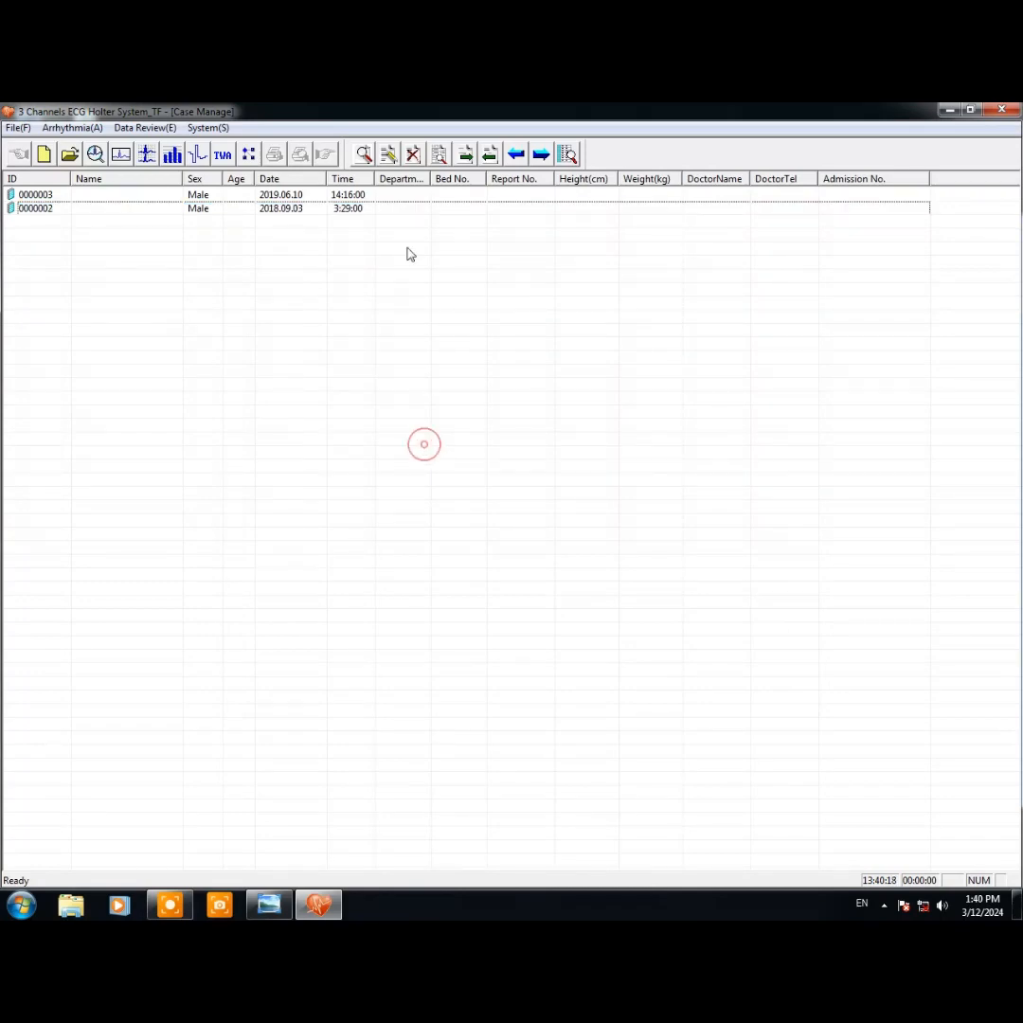
click(374, 209)
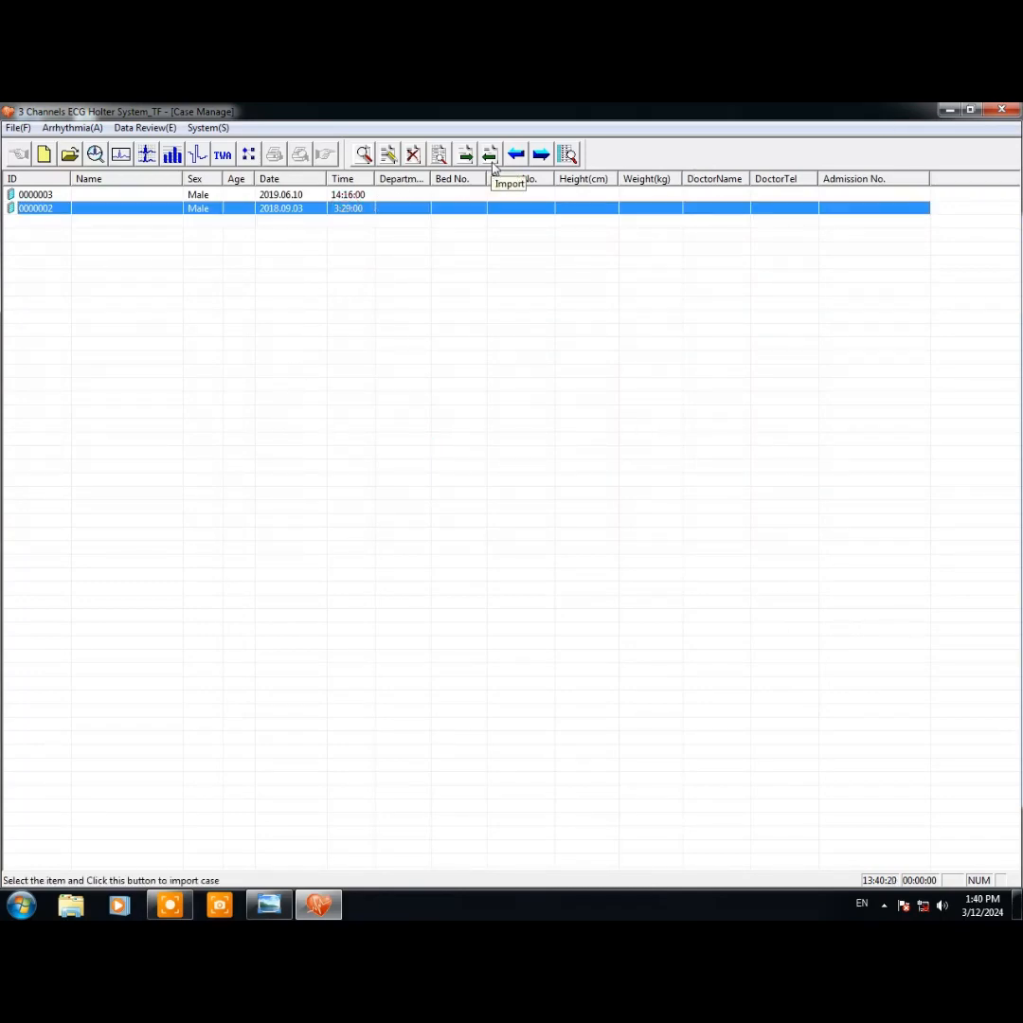
click(493, 154)
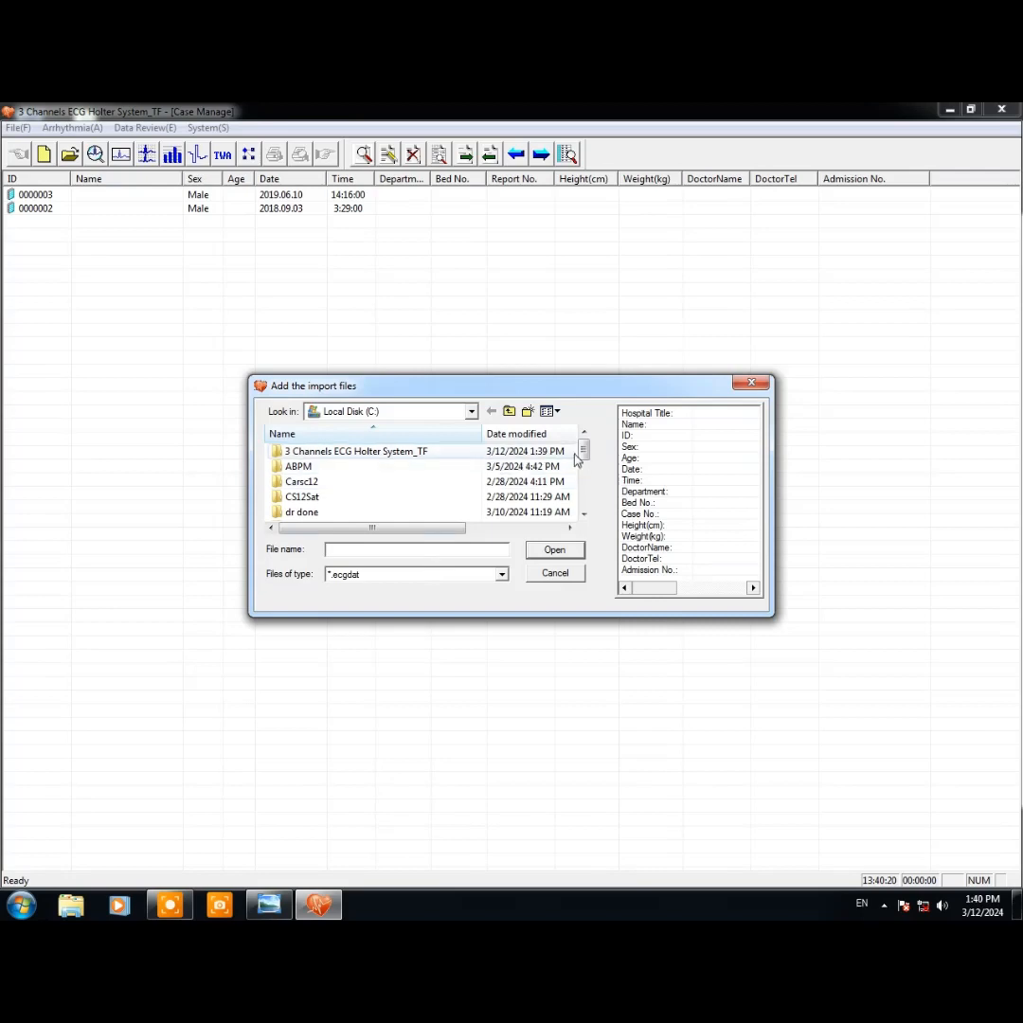
drag(583, 451, 583, 495)
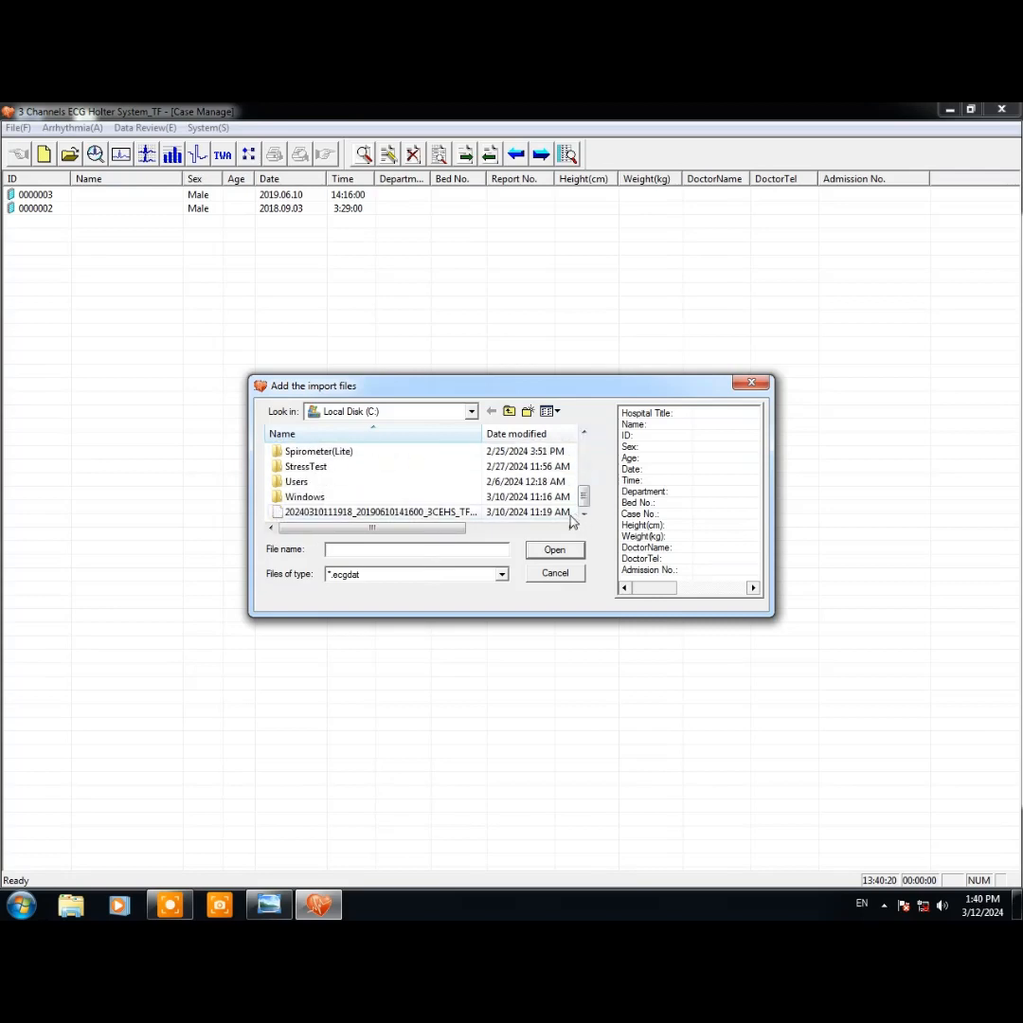
click(401, 516)
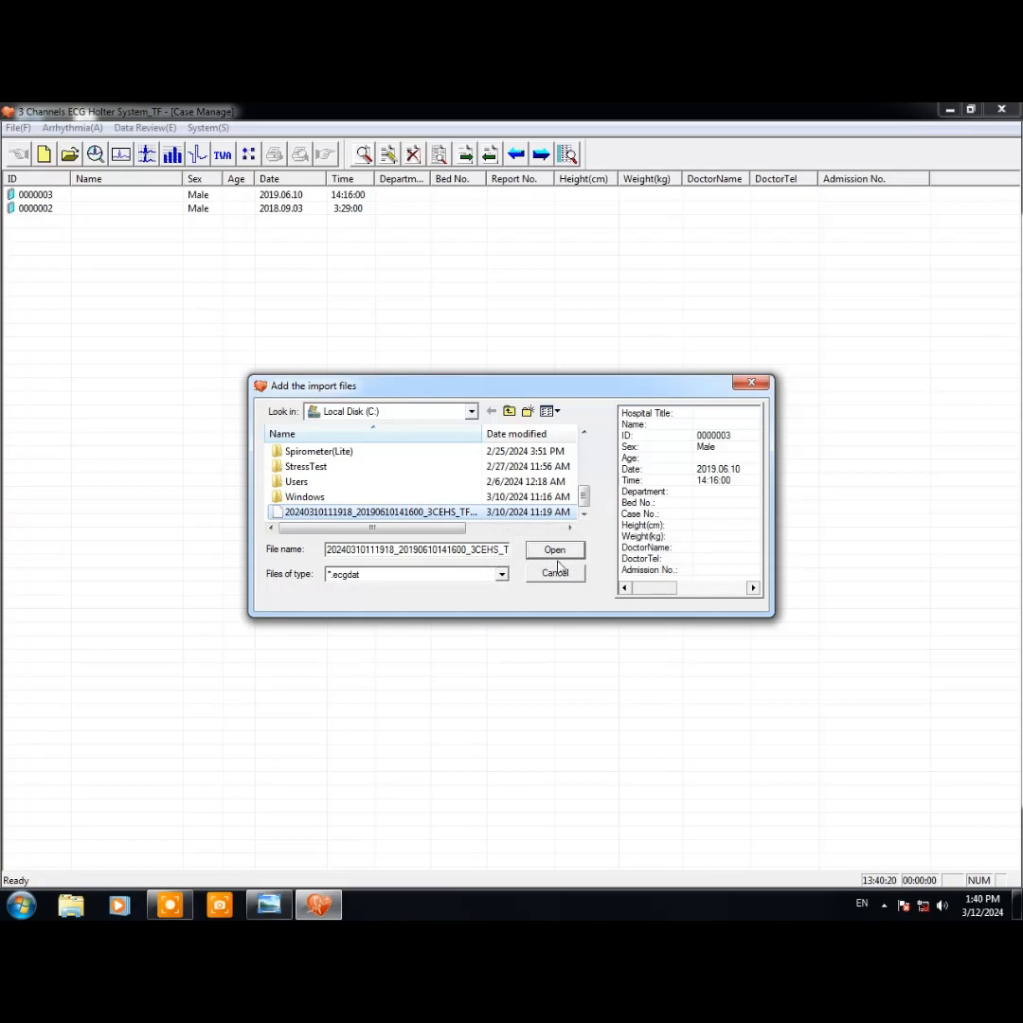
click(555, 550)
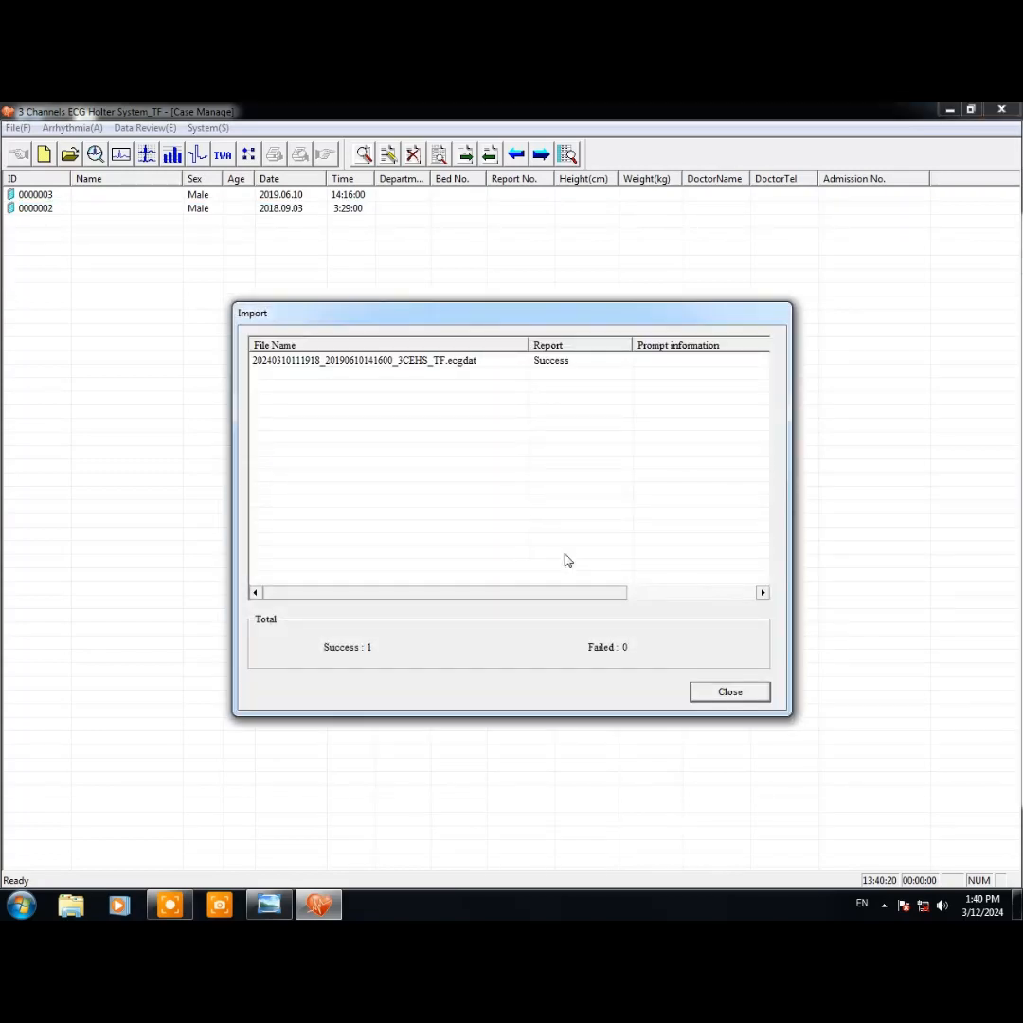
click(710, 694)
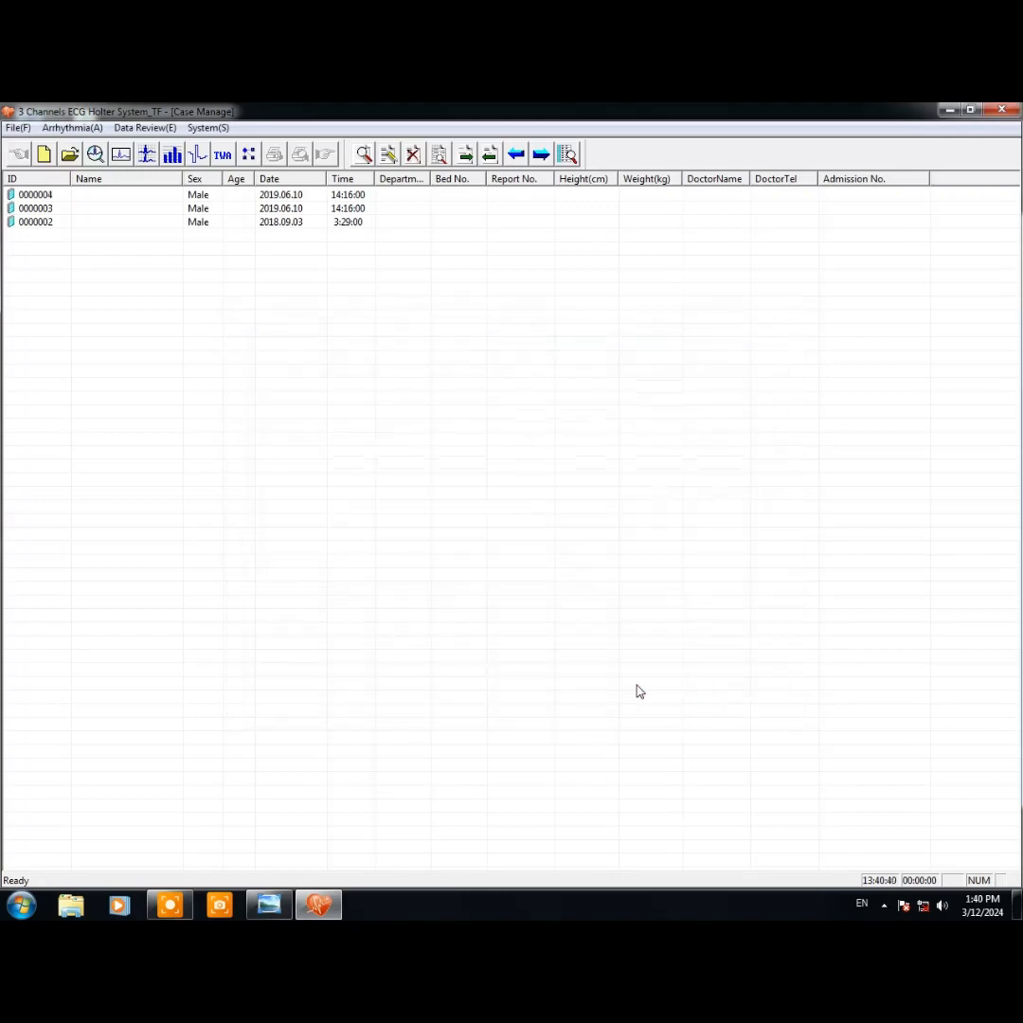
- Open the second case, dated 2019.06.10, without arrhythmia analysis to view its ECG replay, and return to the case list
click(268, 207)
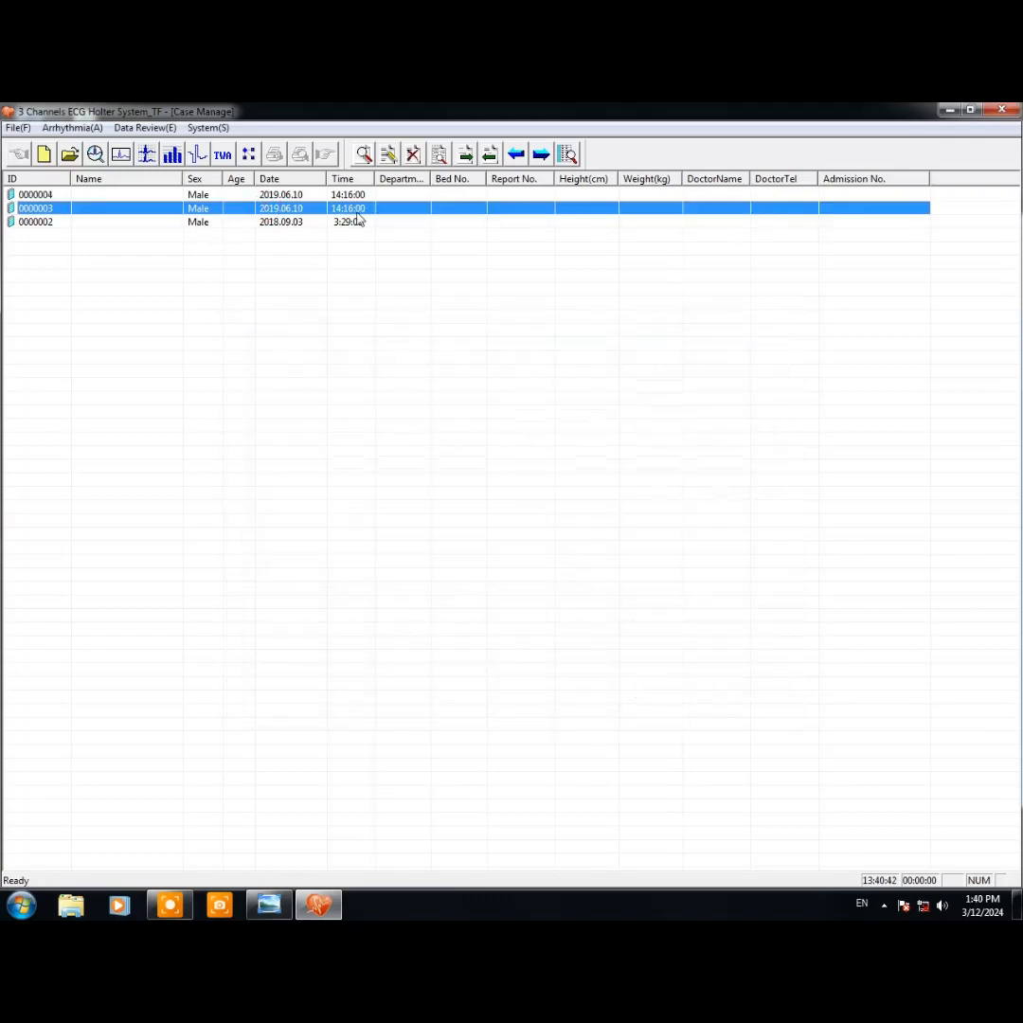
double_click(303, 208)
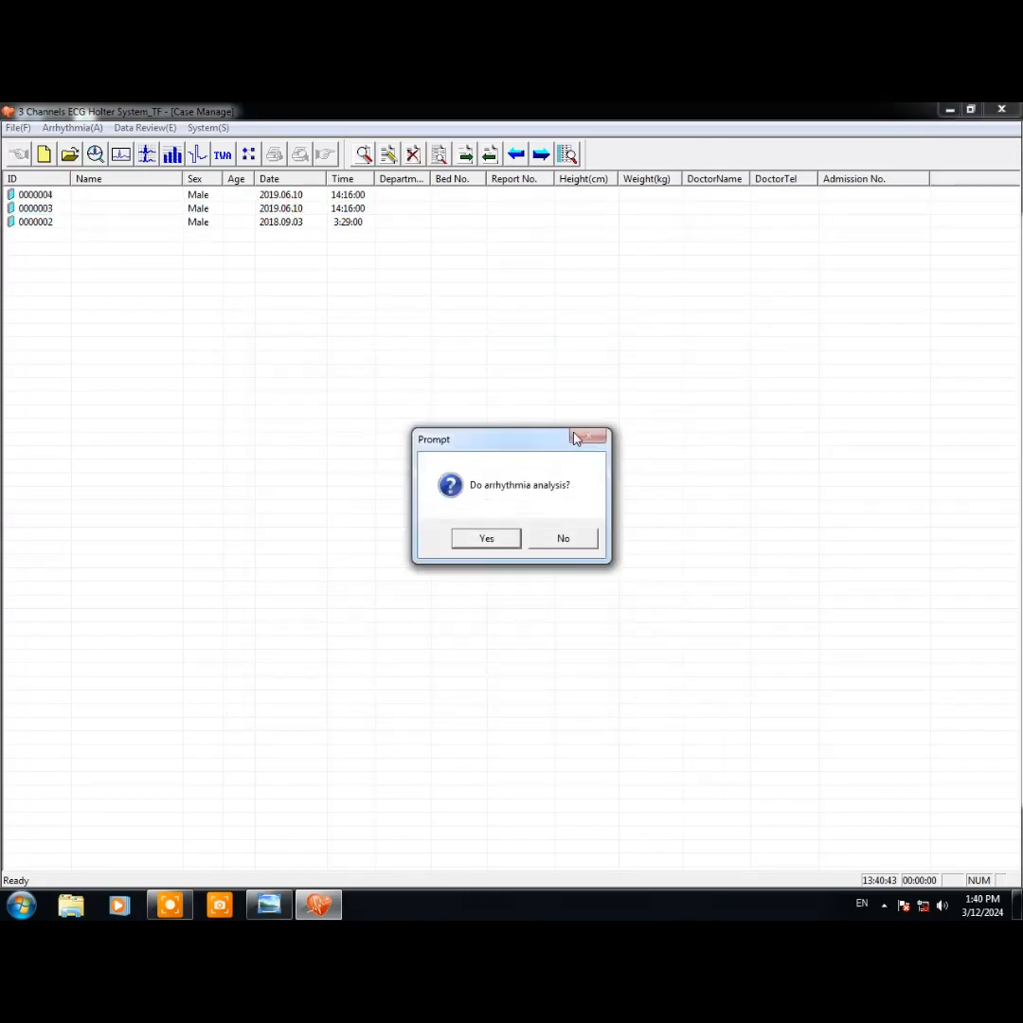
click(545, 541)
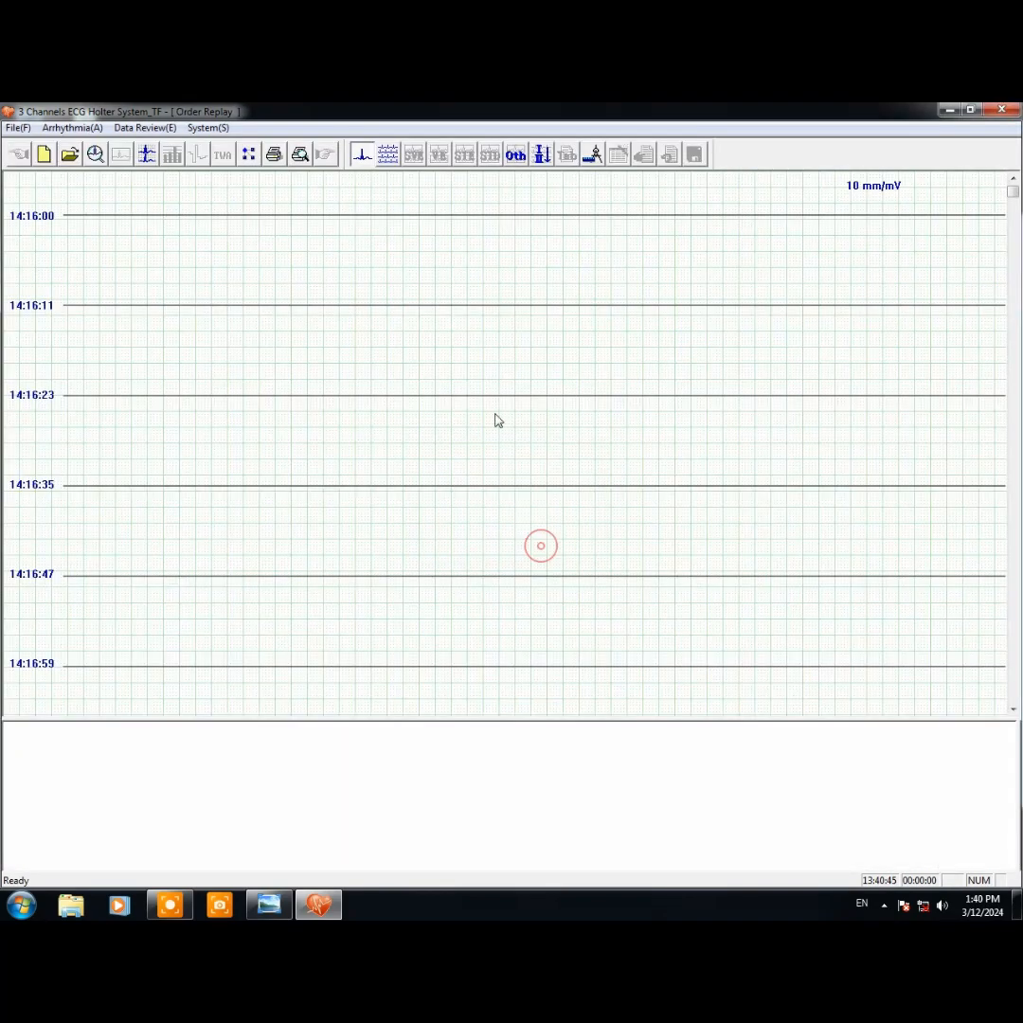
click(69, 154)
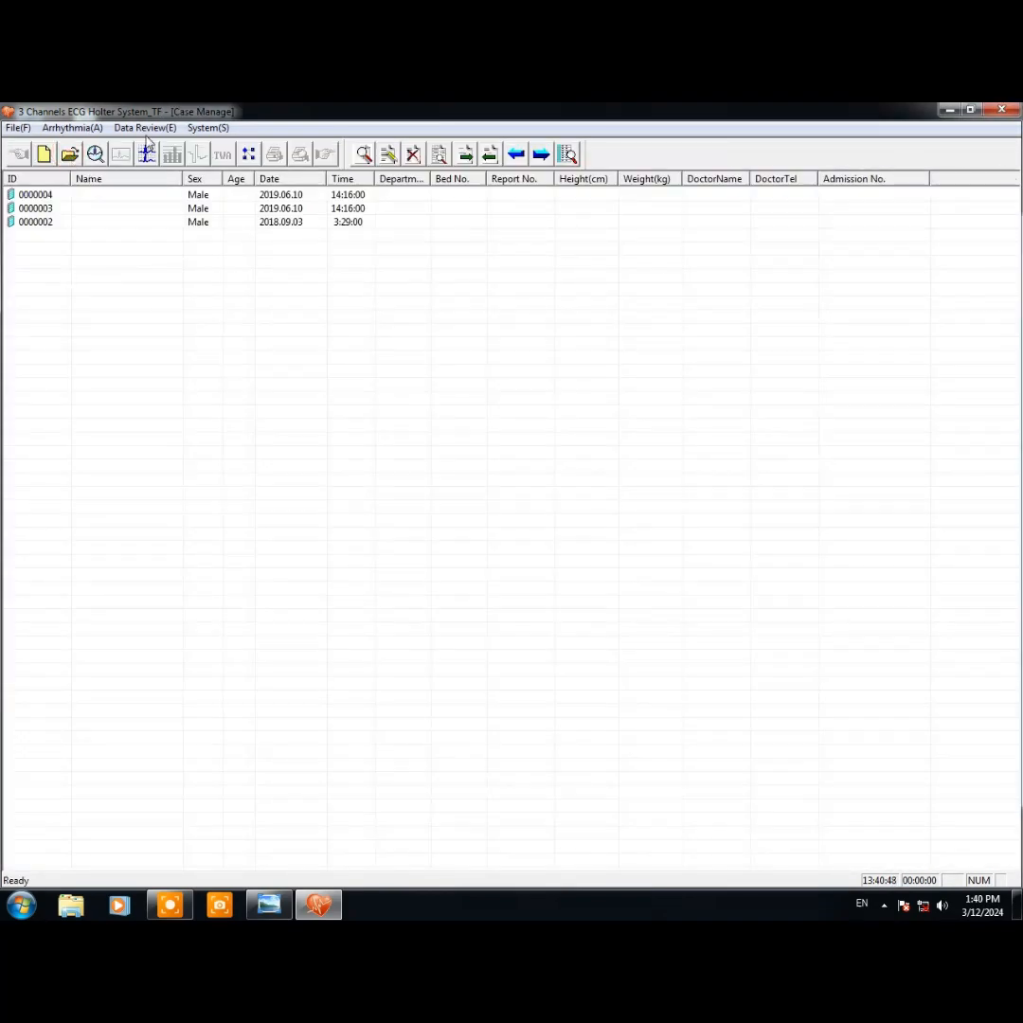
- Review the editable patient information of the case dated 2018.09.03, including the doctor name and admission number fields, and leave without saving
click(134, 221)
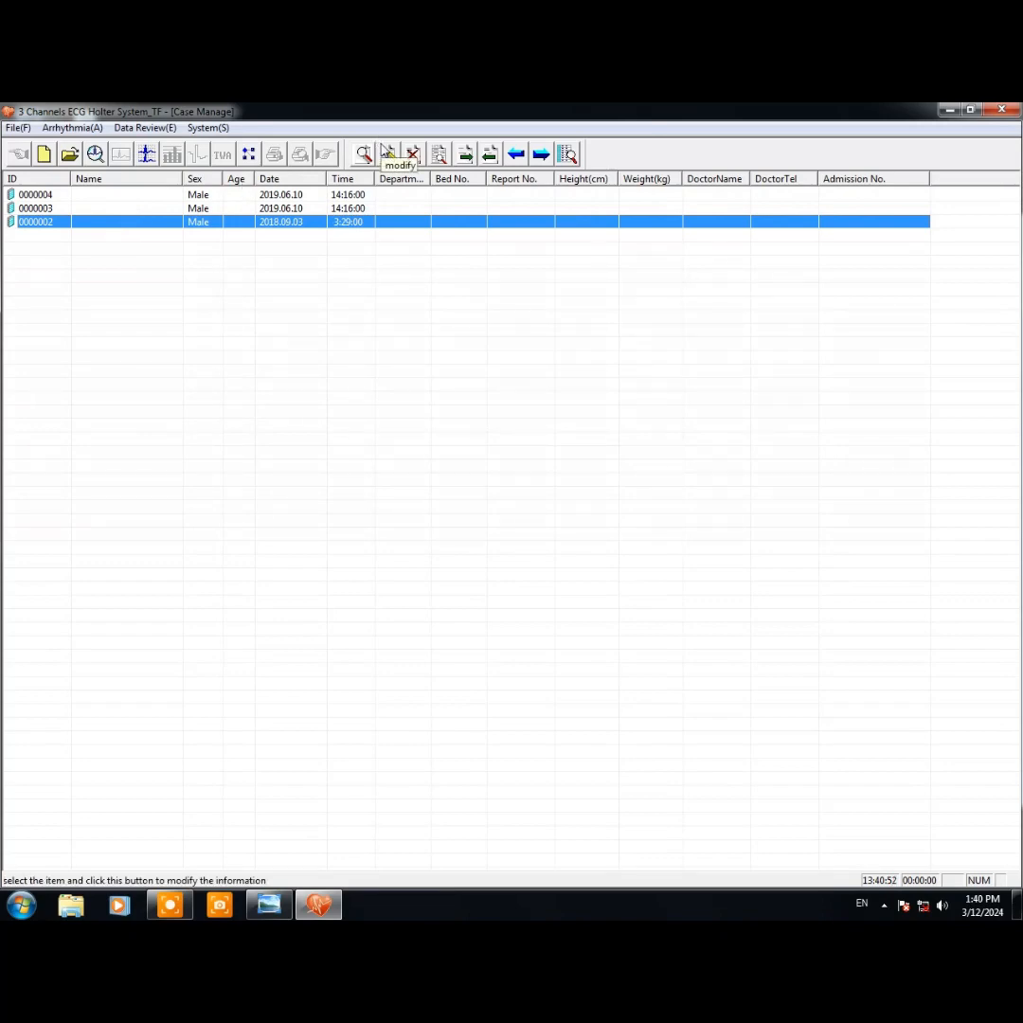
click(387, 155)
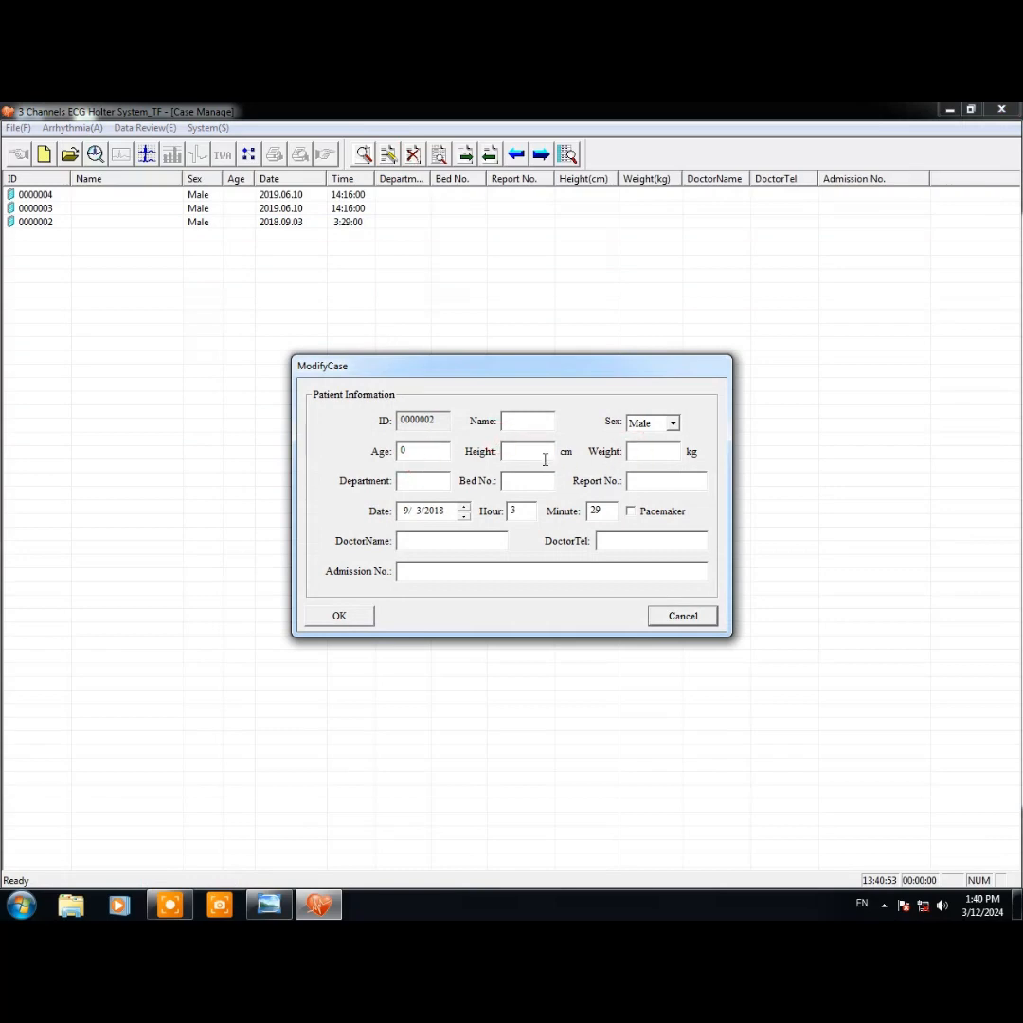
click(464, 546)
click(516, 587)
click(527, 574)
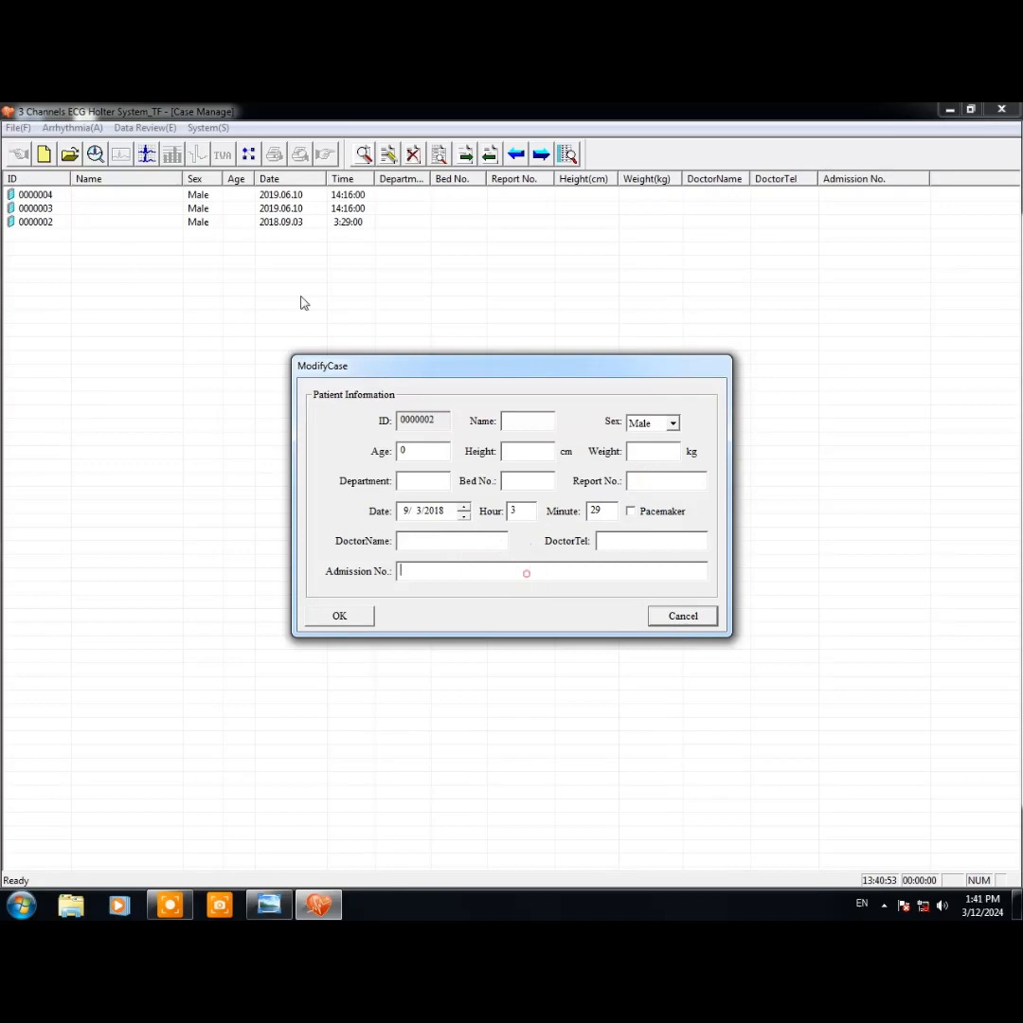
click(655, 613)
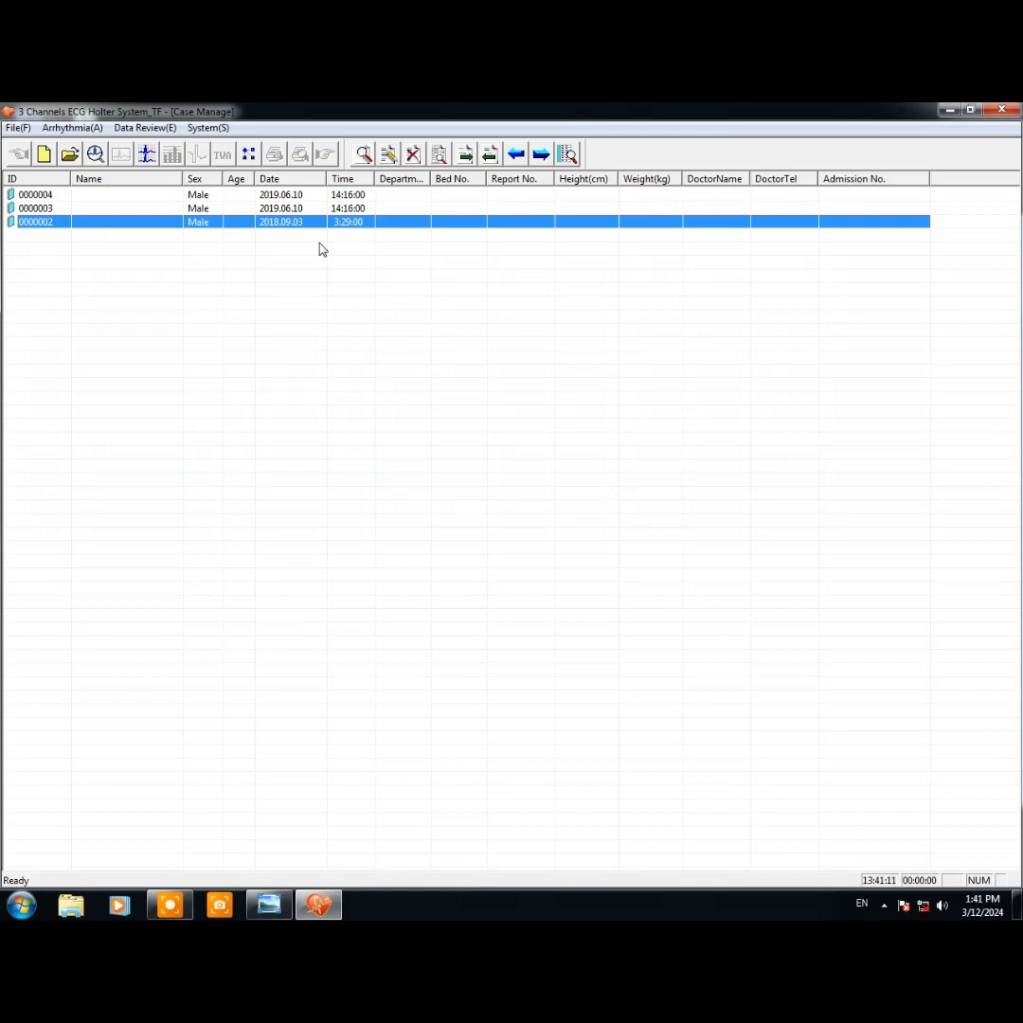
click(169, 905)
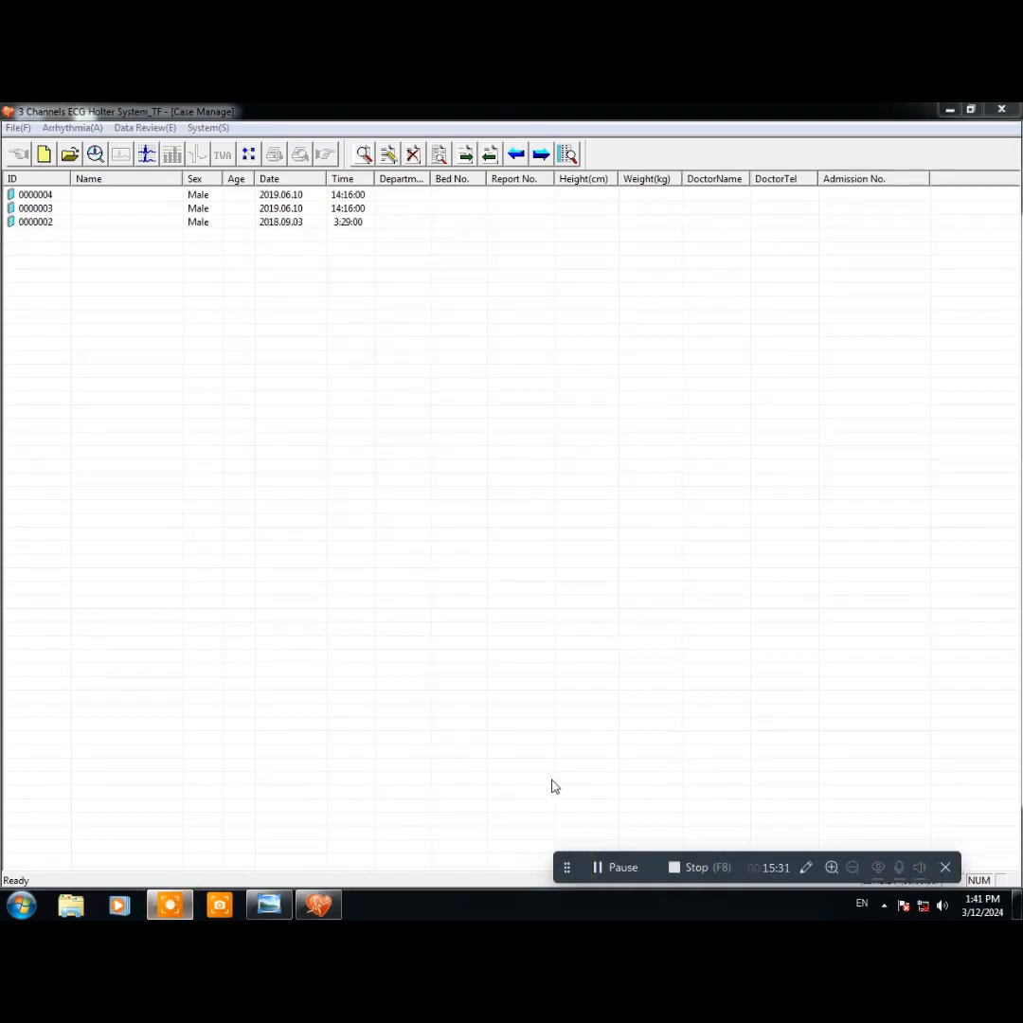